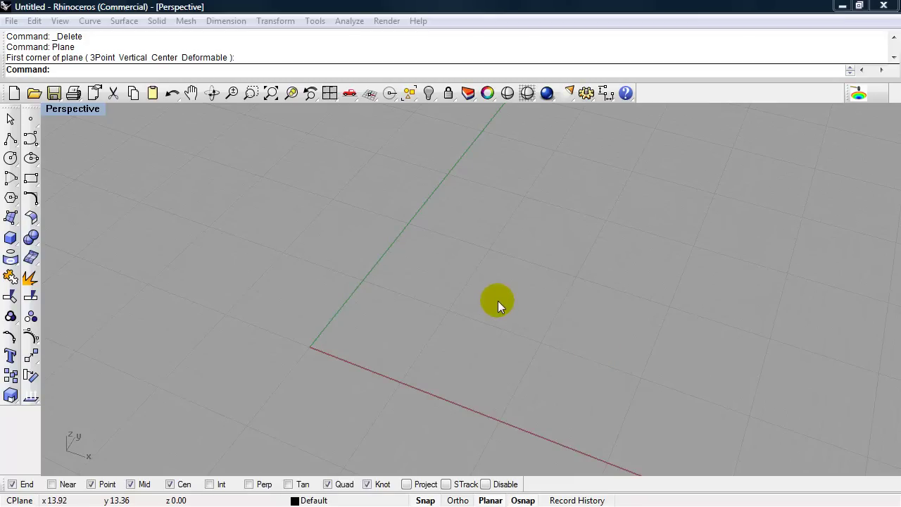
# Create a rectangular Plane surface on the ground grid from two opposite corner points
pyautogui.moveTo(488, 306); pyautogui.dragTo(497, 317, button='right')
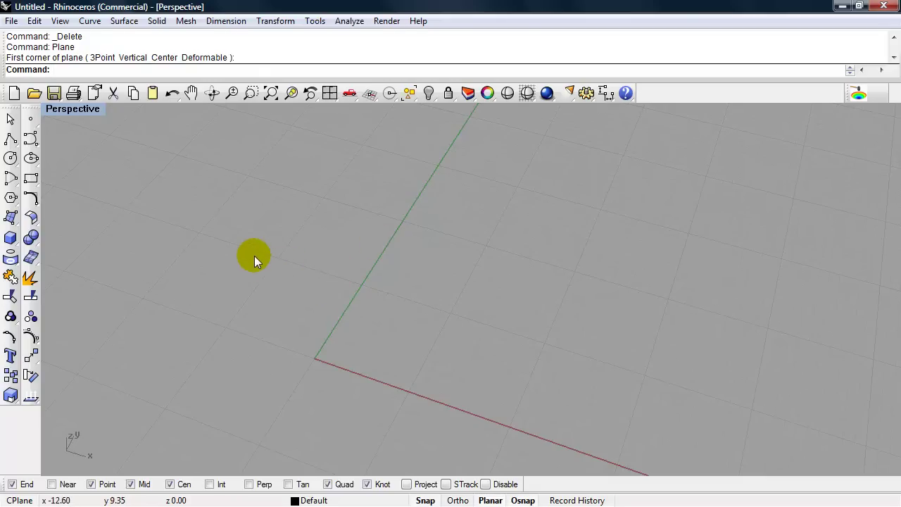
pyautogui.write('Plane')
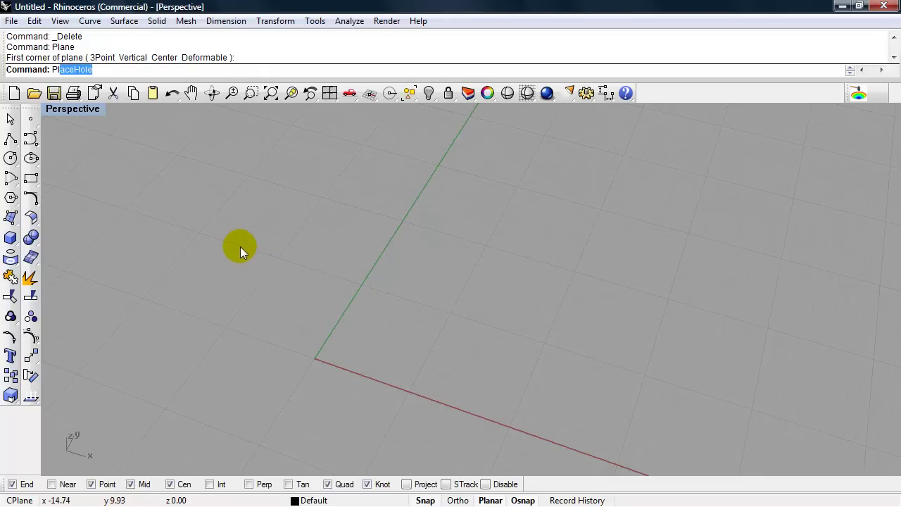
pyautogui.press('Return')
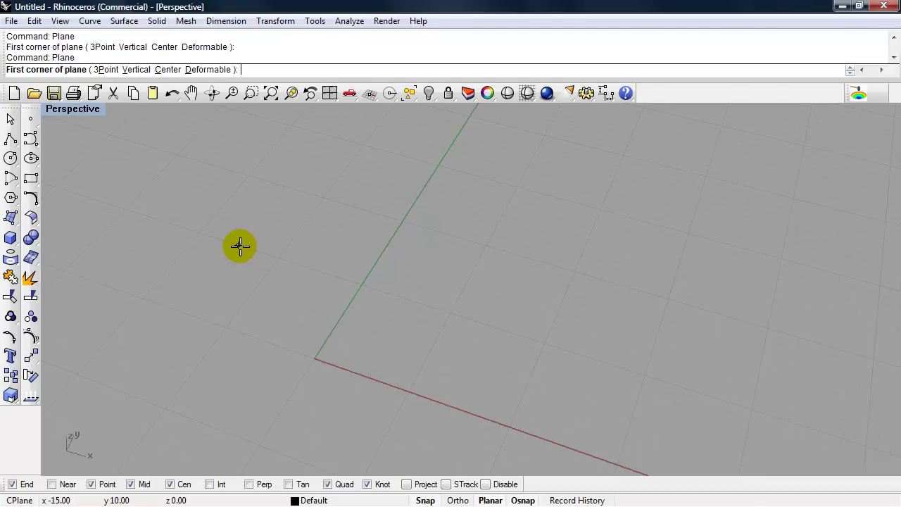
pyautogui.click(225, 327)
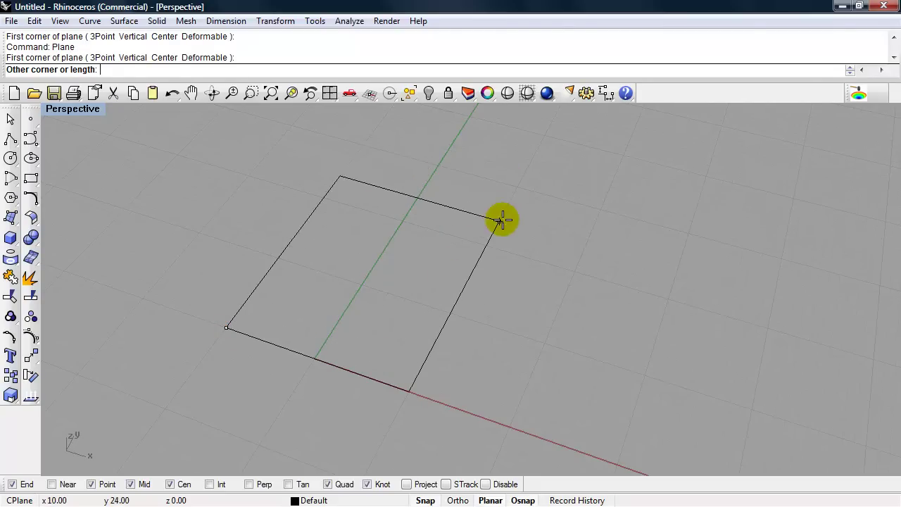
pyautogui.click(518, 187)
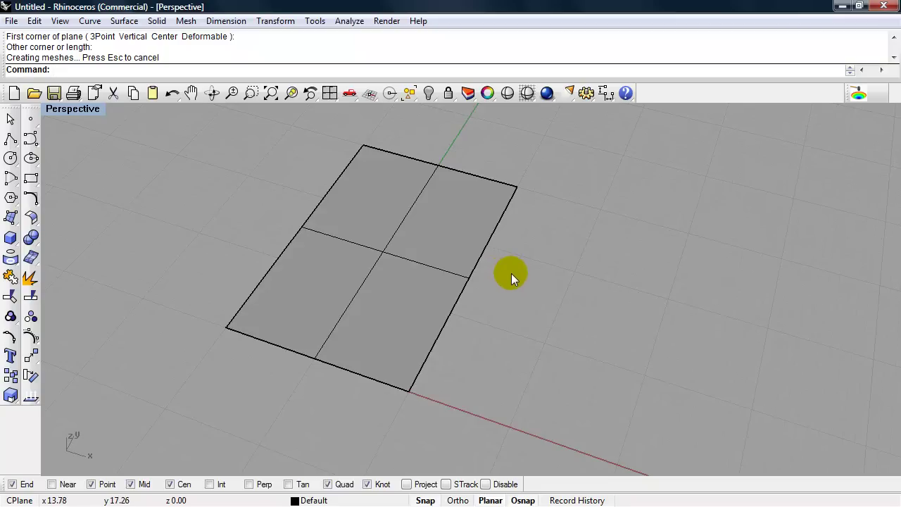
pyautogui.moveTo(511, 273)
pyautogui.keyDown('shift'); pyautogui.mouseDown(button='right')
pyautogui.moveTo(515, 291)
pyautogui.moveTo(531, 296)
pyautogui.mouseUp(button='right'); pyautogui.keyUp('shift')
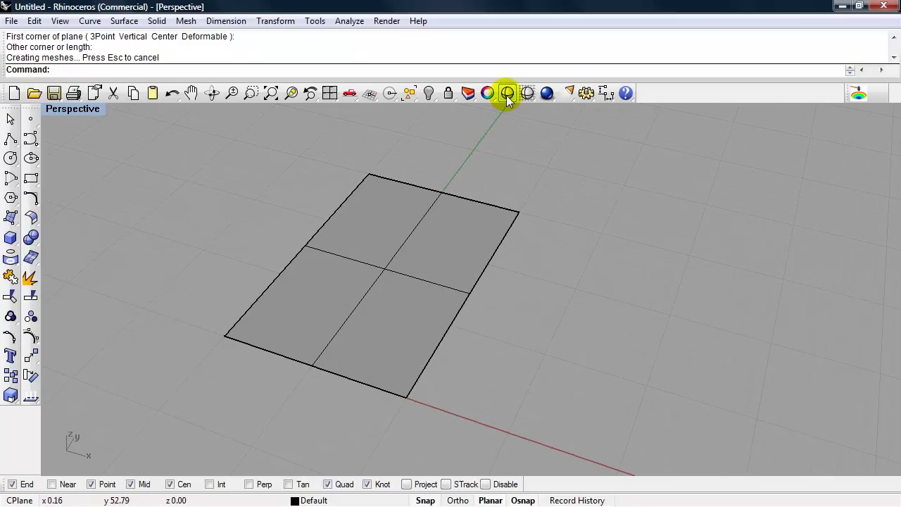
# Switch the Perspective viewport to wireframe display
pyautogui.click(526, 95)
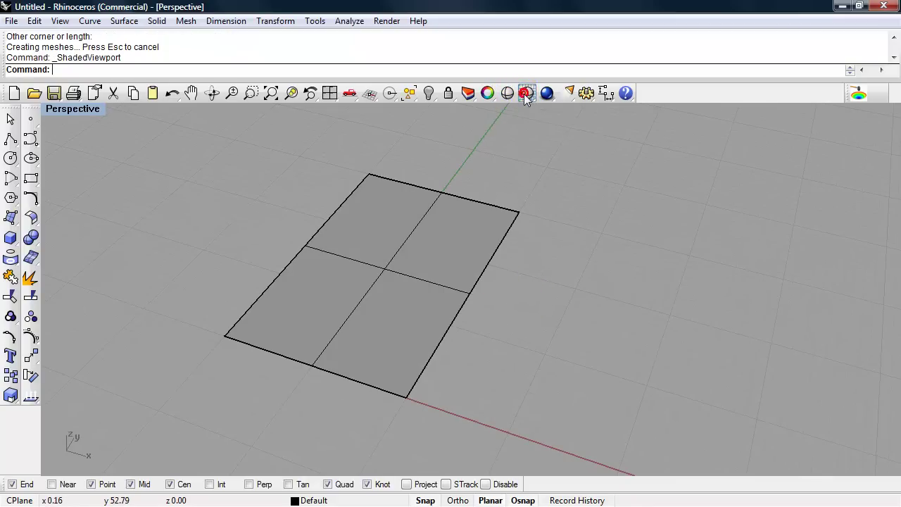
pyautogui.rightClick(526, 94)
pyautogui.moveTo(572, 280); pyautogui.dragTo(583, 320, button='right')
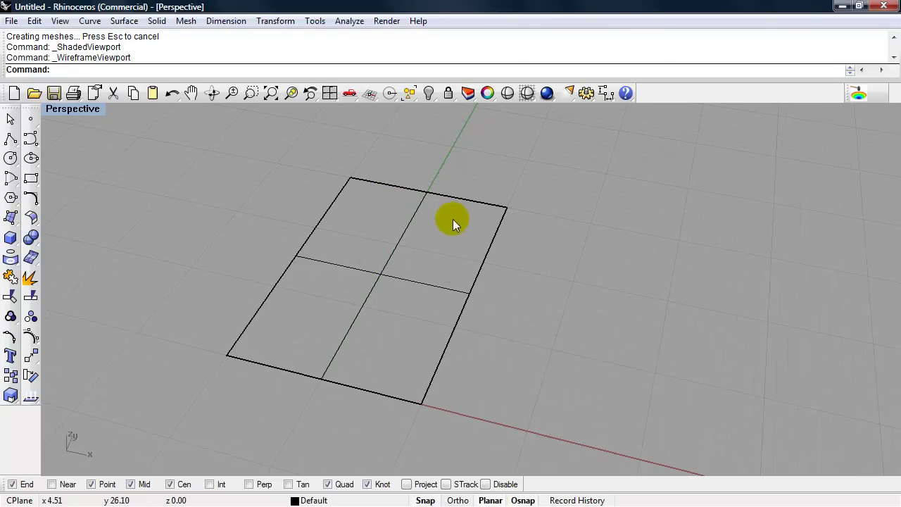
# Draw the right-half plane from the bottom edge's midpoint to the top-right corner
pyautogui.write('Plane')
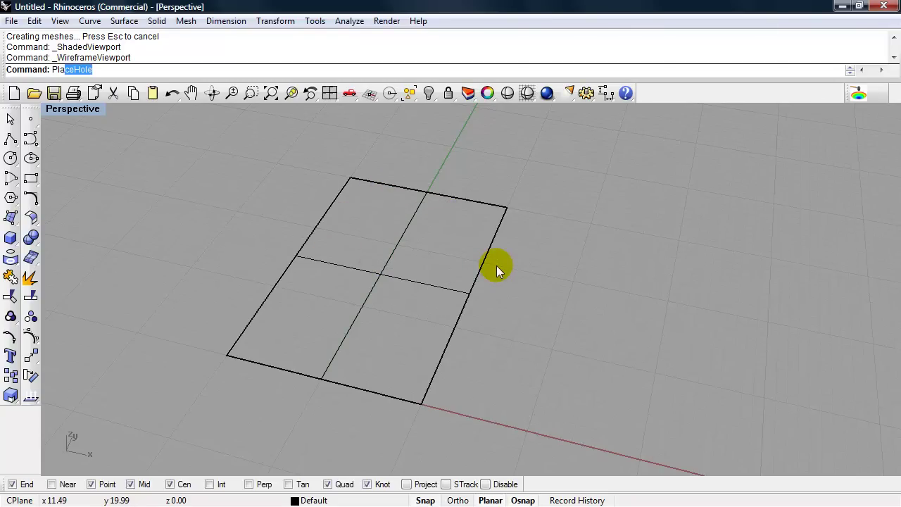
pyautogui.press('Return')
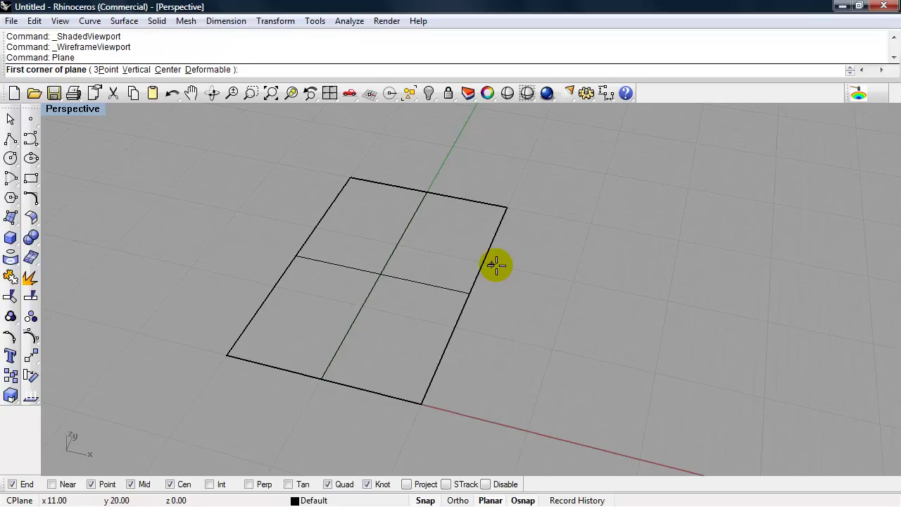
pyautogui.click(321, 379)
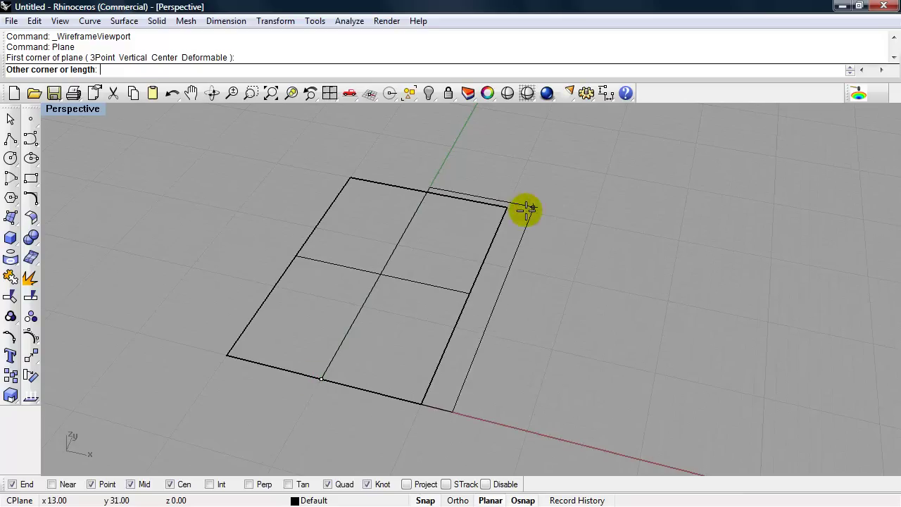
pyautogui.click(506, 207)
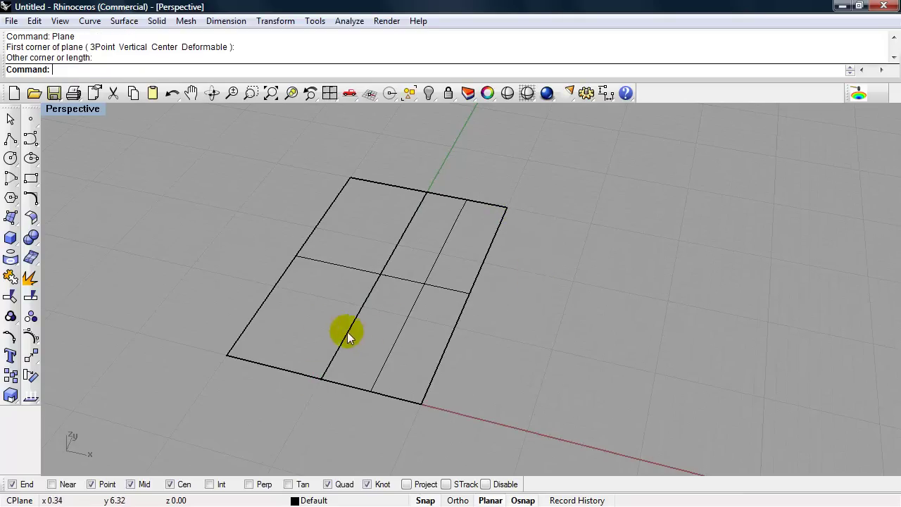
# Draw the left-half plane from the bottom-left corner to the top edge, then select the right half
pyautogui.press('Return')
pyautogui.click(230, 356)
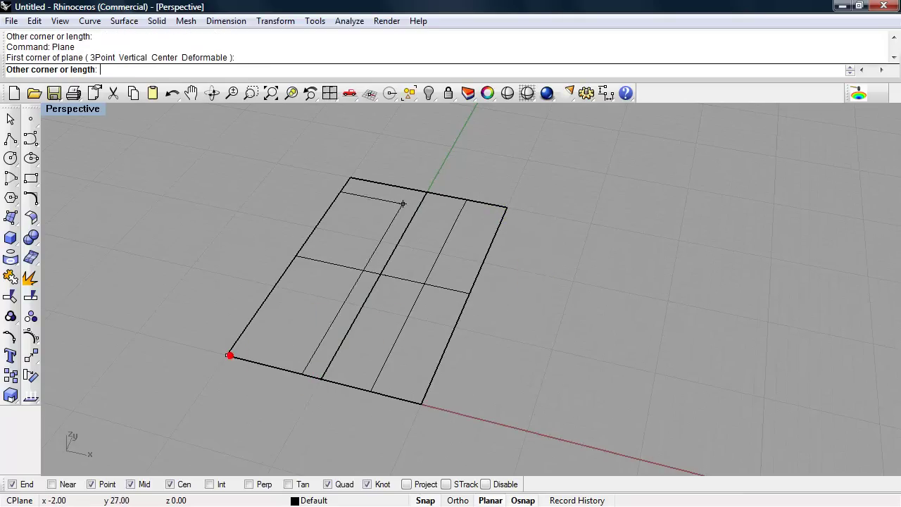
pyautogui.click(416, 192)
pyautogui.moveTo(577, 276); pyautogui.dragTo(577, 257, button='right')
pyautogui.moveTo(543, 316); pyautogui.dragTo(539, 326, button='right')
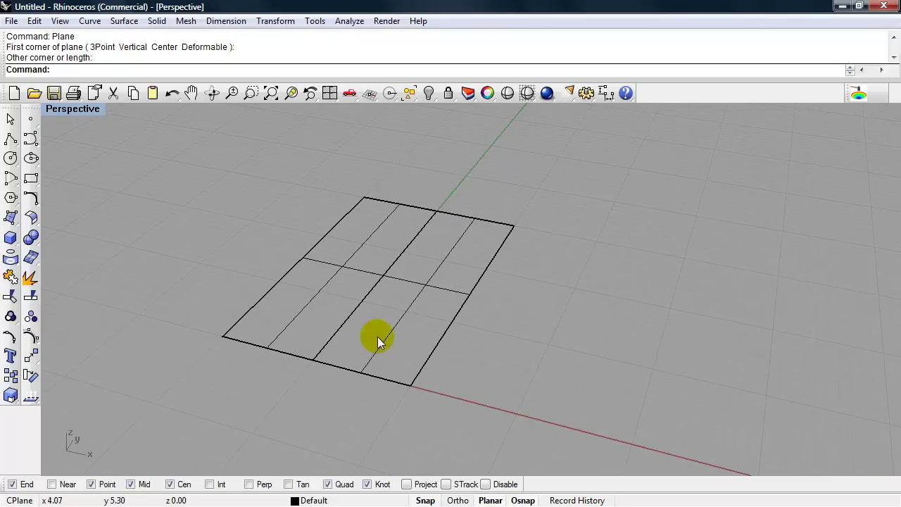
pyautogui.click(395, 327)
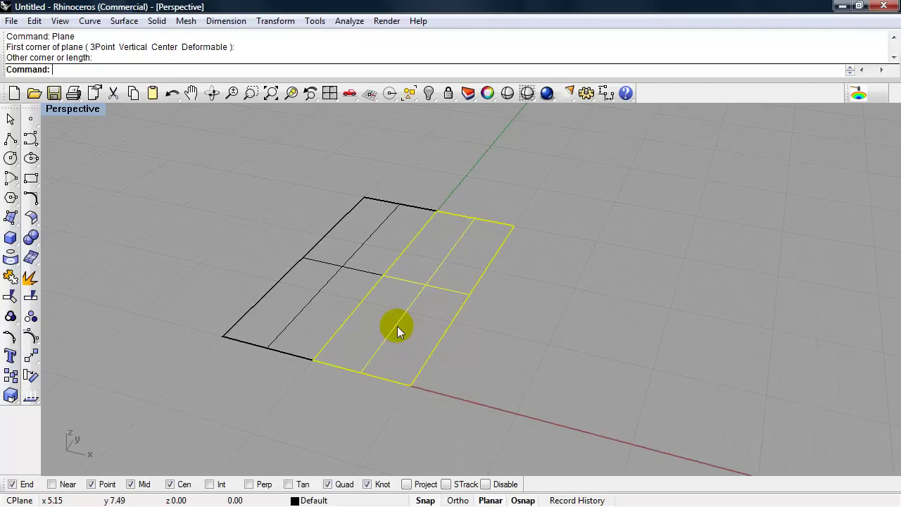
# Rotate the right half plane −30° in 3D about the shared centre edge
pyautogui.write('Rotate')
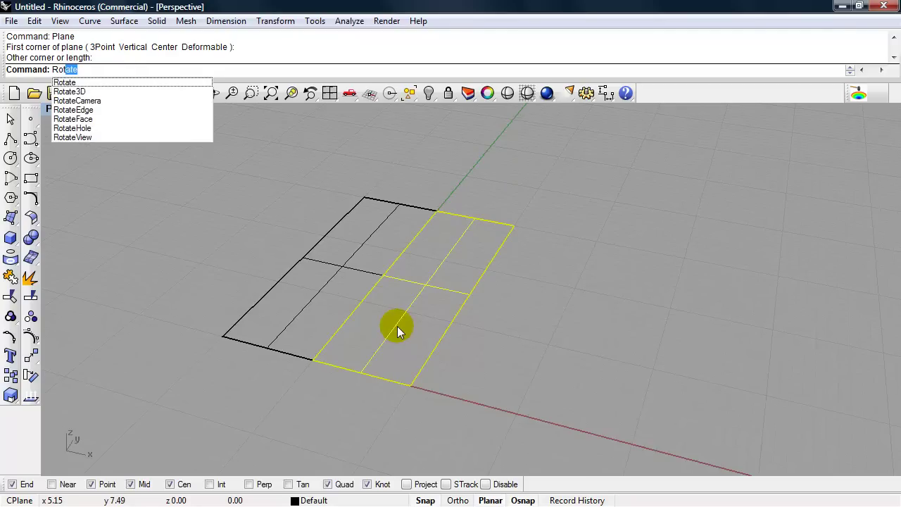
pyautogui.click(90, 92)
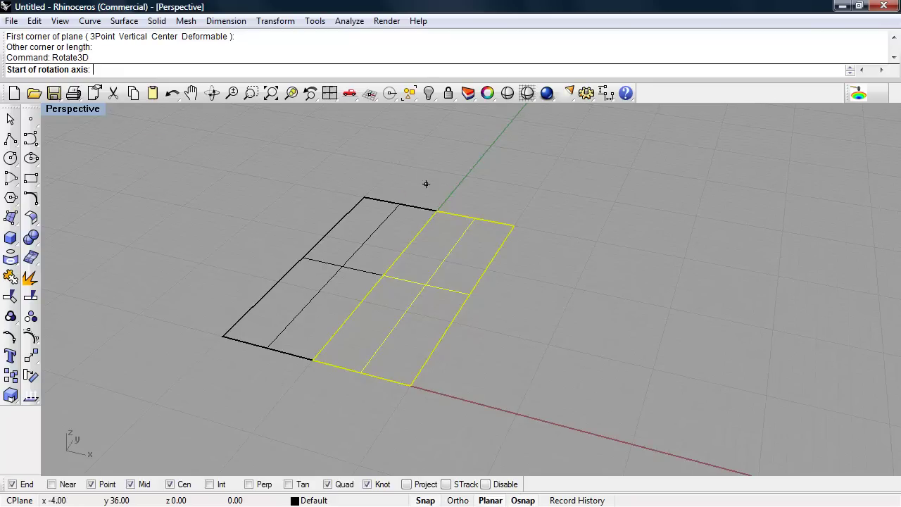
pyautogui.click(442, 206)
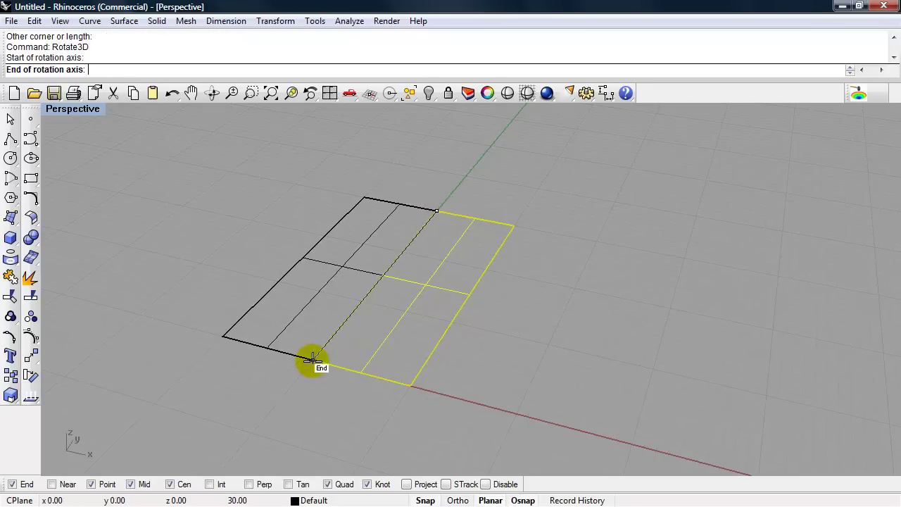
pyautogui.click(312, 360)
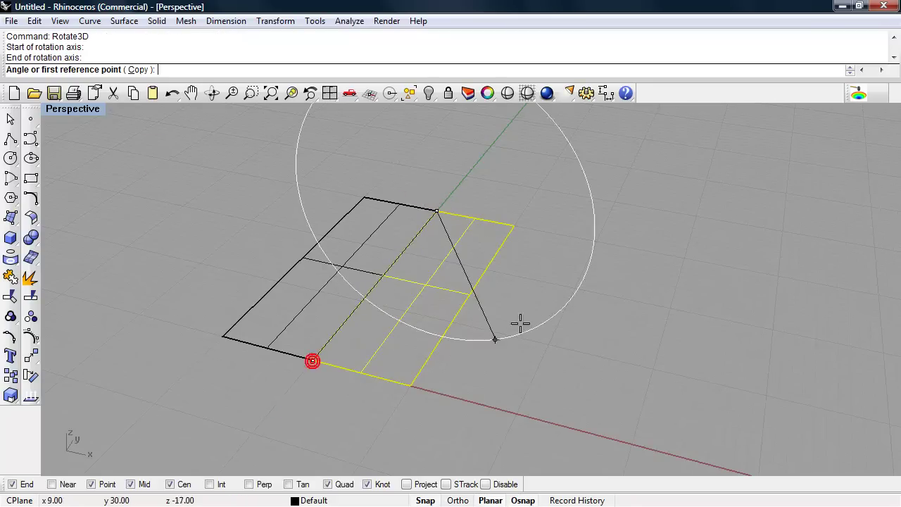
pyautogui.click(590, 240)
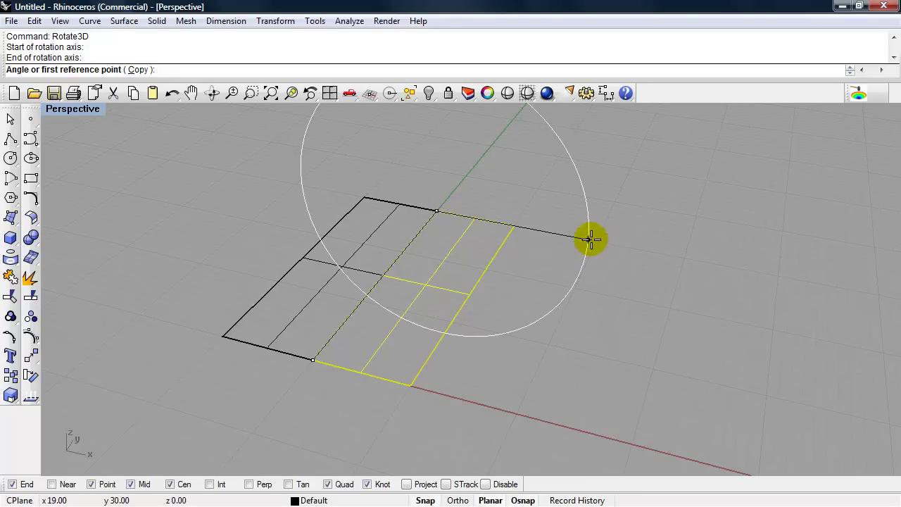
pyautogui.write('-30')
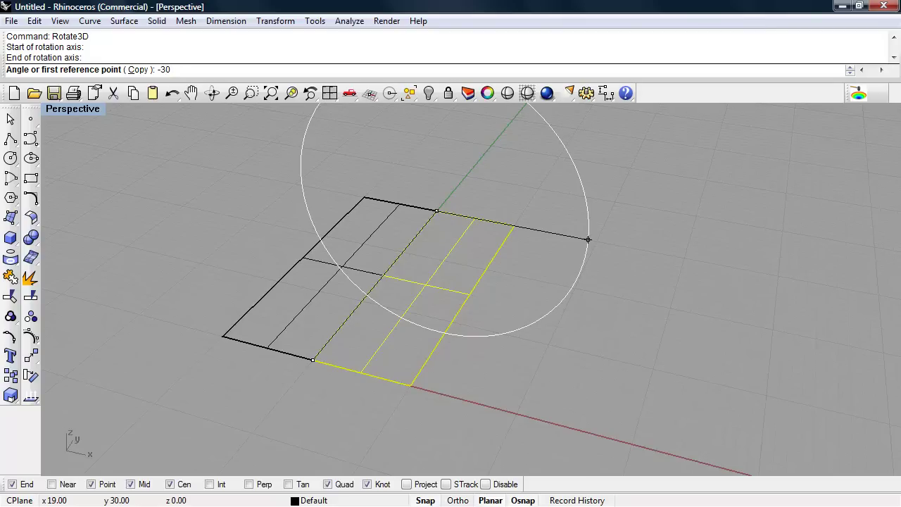
pyautogui.press('Return')
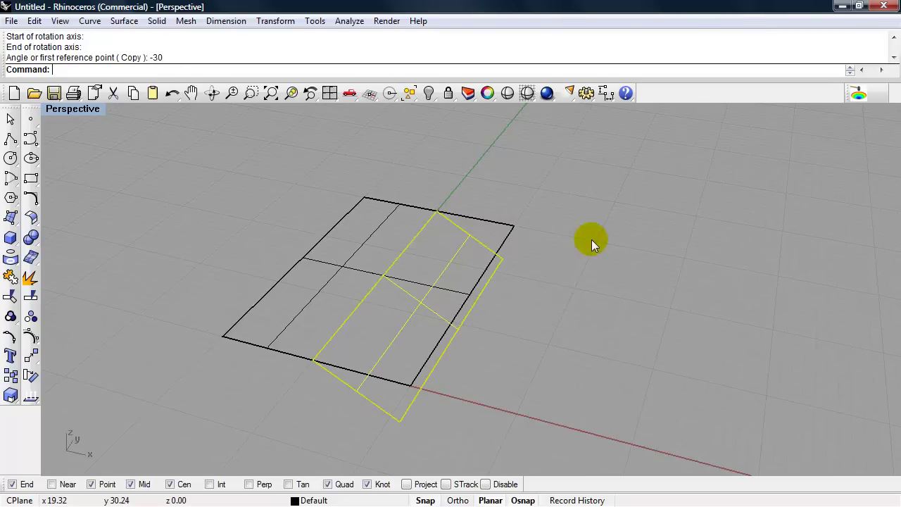
# Rotate the left half plane 30° about the same centre edge
pyautogui.click(356, 250)
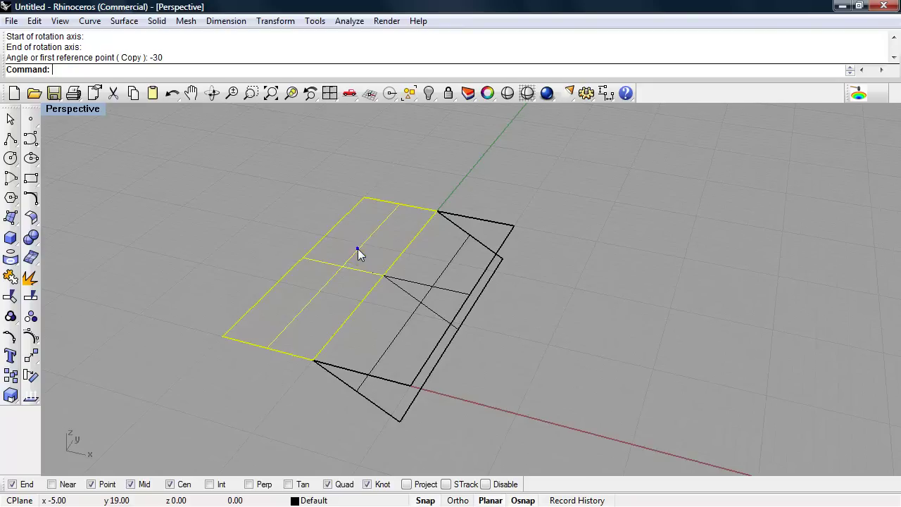
pyautogui.rightClick(358, 252)
pyautogui.click(438, 210)
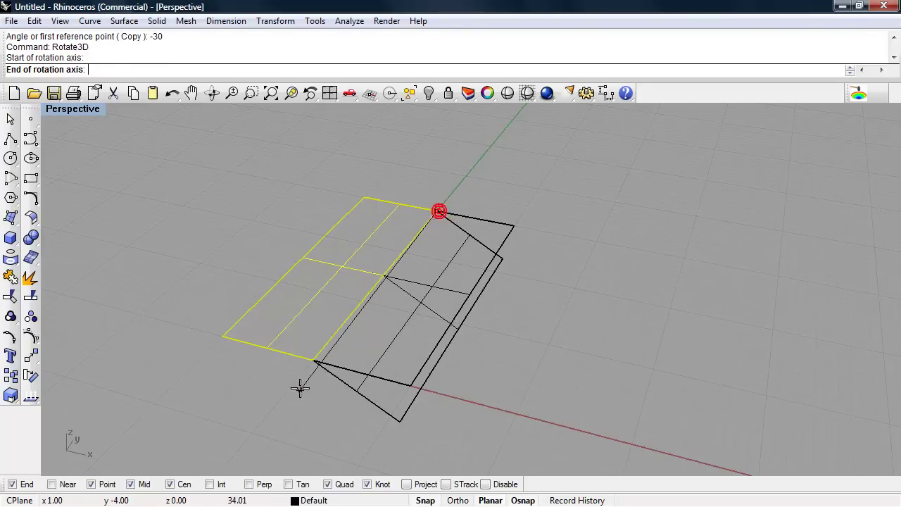
pyautogui.click(313, 360)
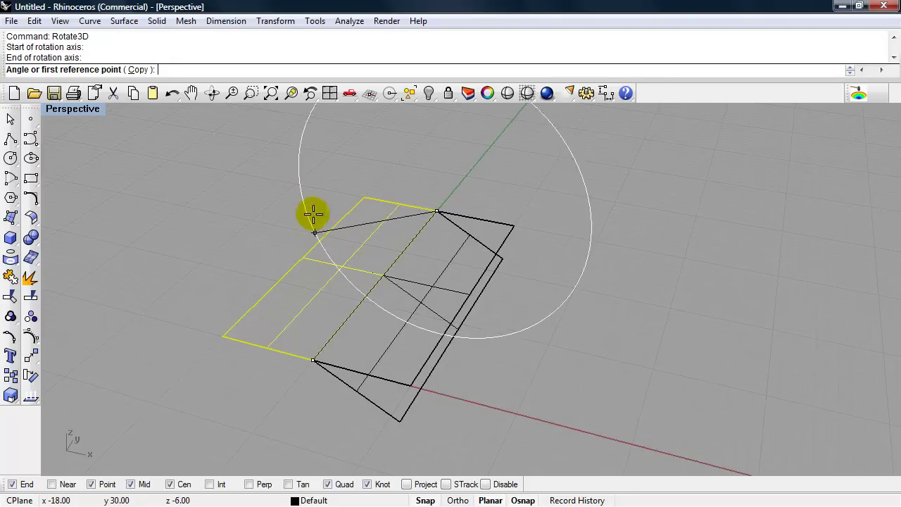
pyautogui.write('30')
pyautogui.press('Return')
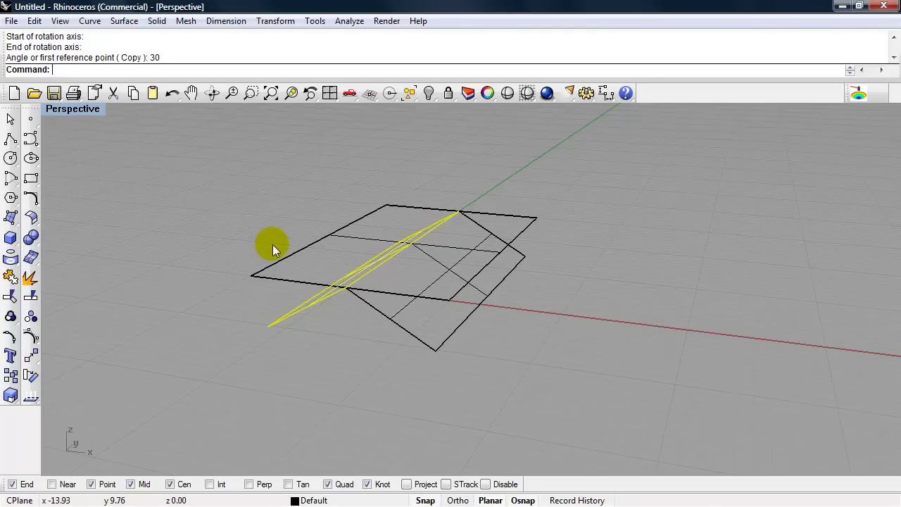
# Orbit around the folded roof to inspect the fold, deselecting the rotated copy
pyautogui.moveTo(272, 245); pyautogui.dragTo(309, 280, button='right')
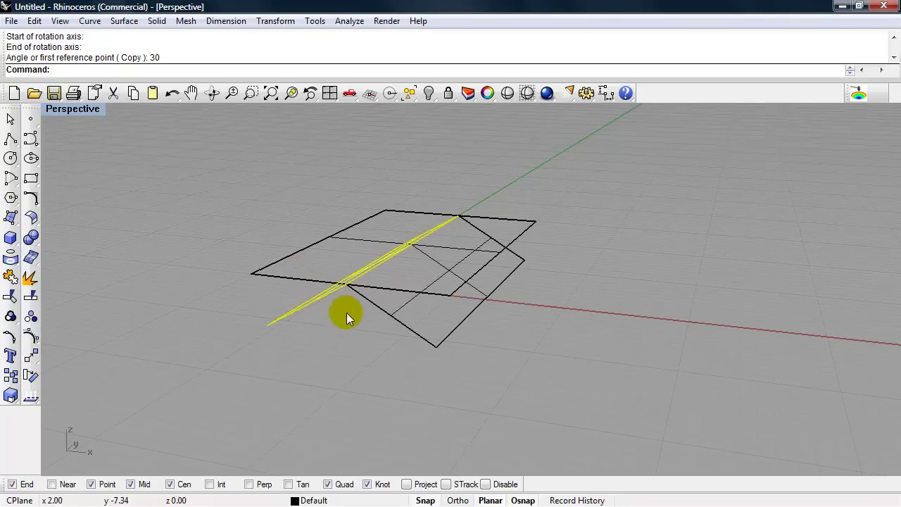
pyautogui.moveTo(363, 330)
pyautogui.mouseDown(button='right')
pyautogui.moveTo(317, 338)
pyautogui.moveTo(340, 345)
pyautogui.moveTo(333, 324)
pyautogui.mouseUp(button='right')
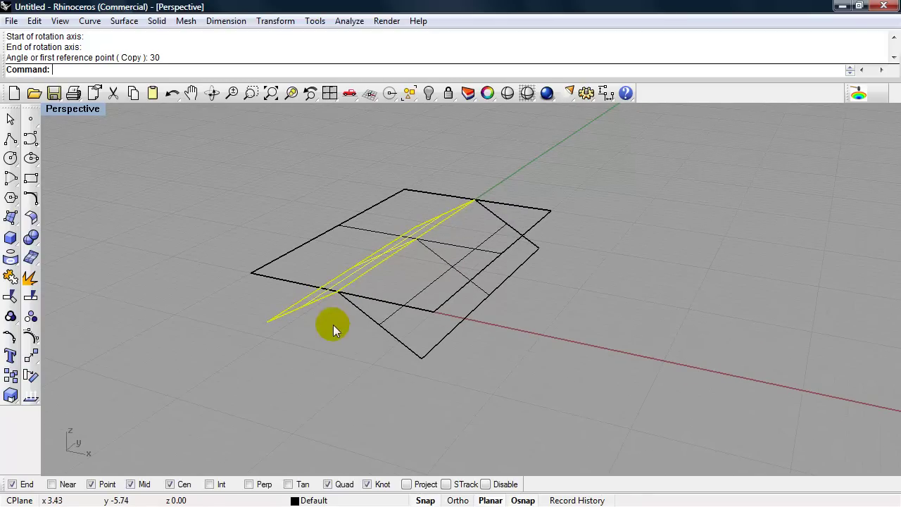
pyautogui.click(329, 330)
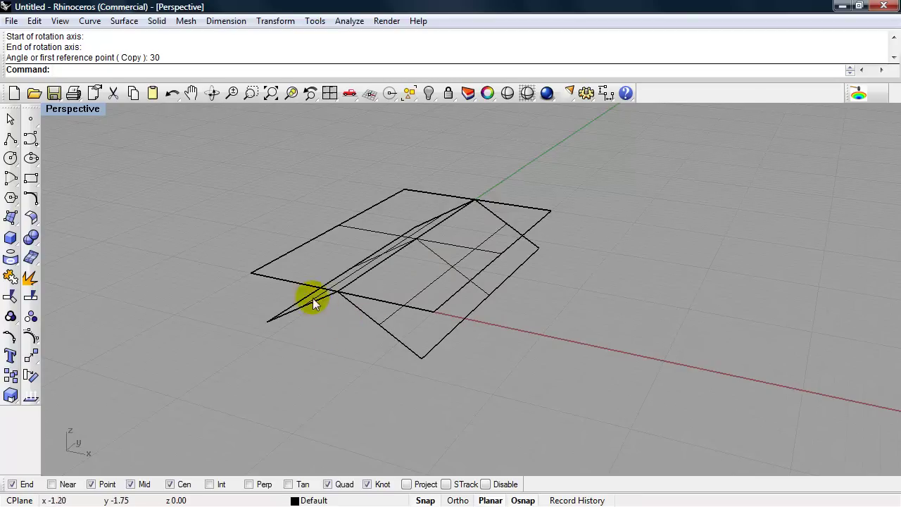
pyautogui.moveTo(323, 328)
pyautogui.mouseDown(button='right')
pyautogui.moveTo(395, 316)
pyautogui.moveTo(324, 328)
pyautogui.mouseUp(button='right')
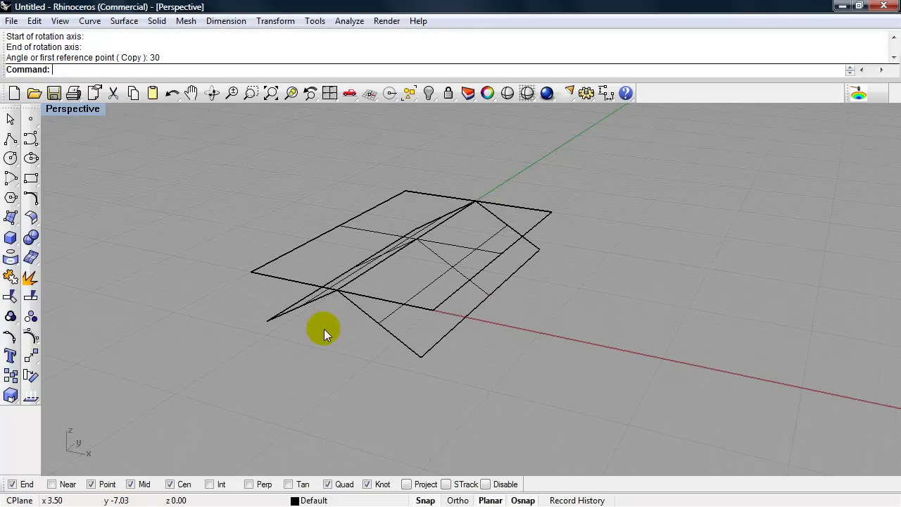
pyautogui.moveTo(324, 328); pyautogui.dragTo(331, 356, button='right')
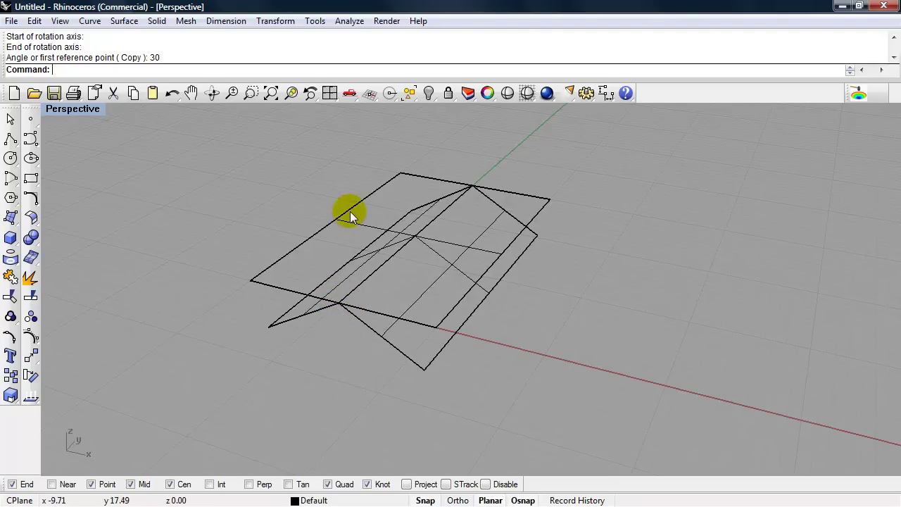
pyautogui.moveTo(282, 217); pyautogui.dragTo(280, 243, button='right')
# Set the construction plane to World Front
pyautogui.write('CPlane')
pyautogui.press('Return')
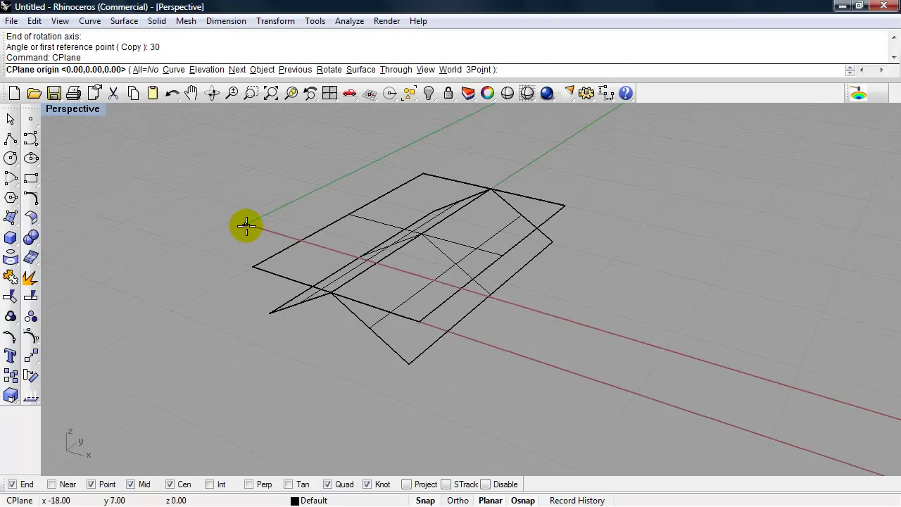
pyautogui.click(452, 69)
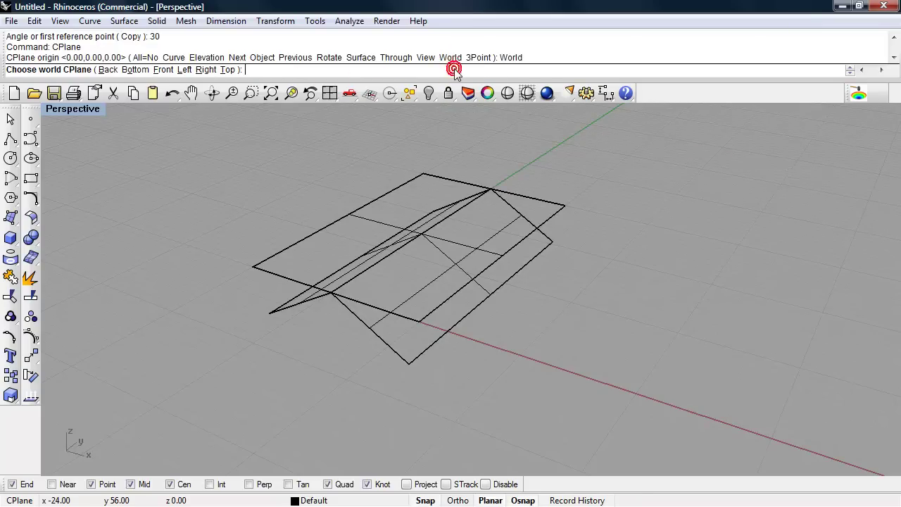
pyautogui.click(162, 70)
pyautogui.moveTo(240, 218); pyautogui.dragTo(363, 355, button='right')
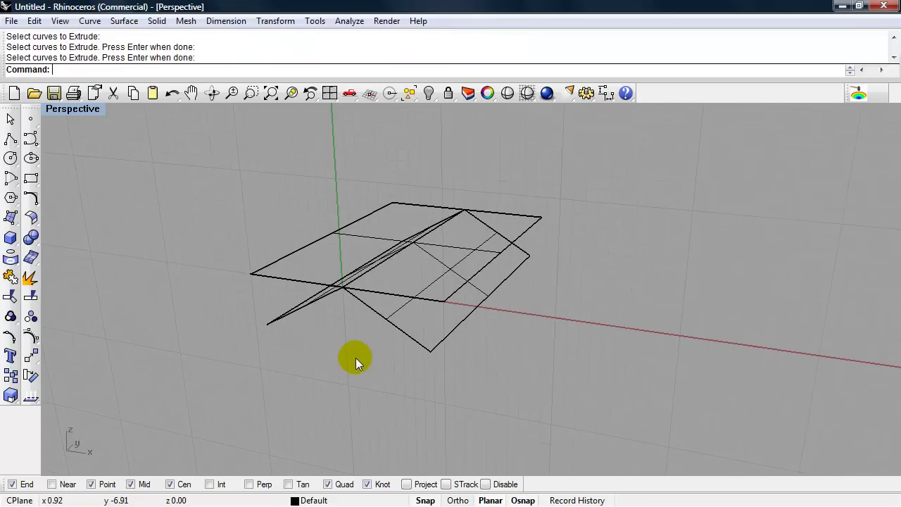
# Extrude both sloped roof surfaces straight down by 0.25 into capped solids
pyautogui.write('ExtrudeCrv')
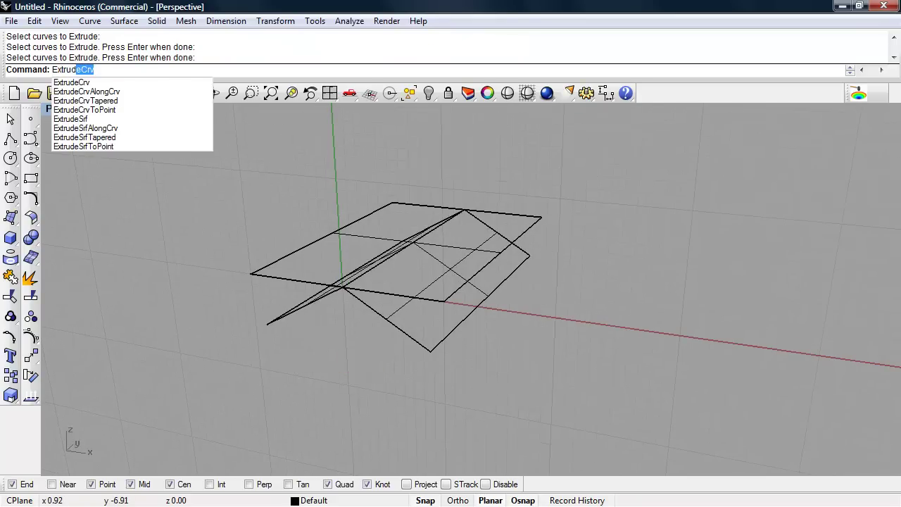
pyautogui.click(70, 119)
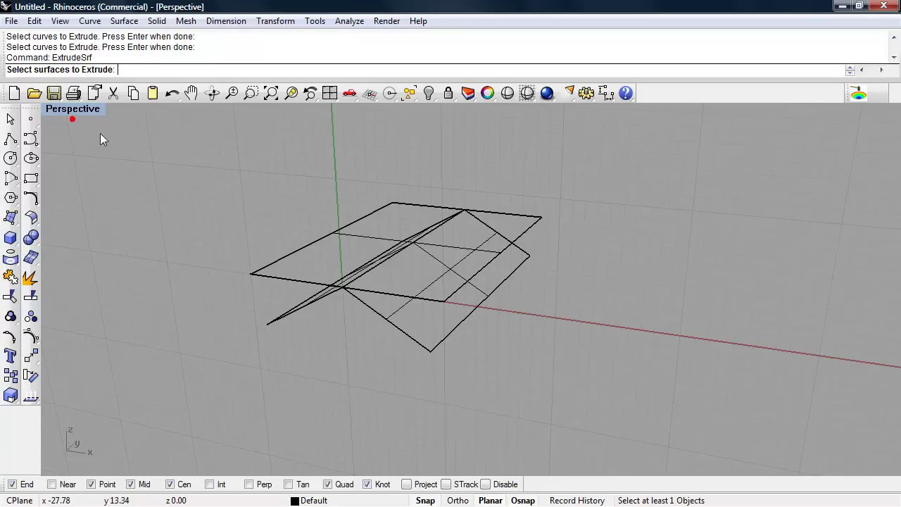
pyautogui.click(381, 313)
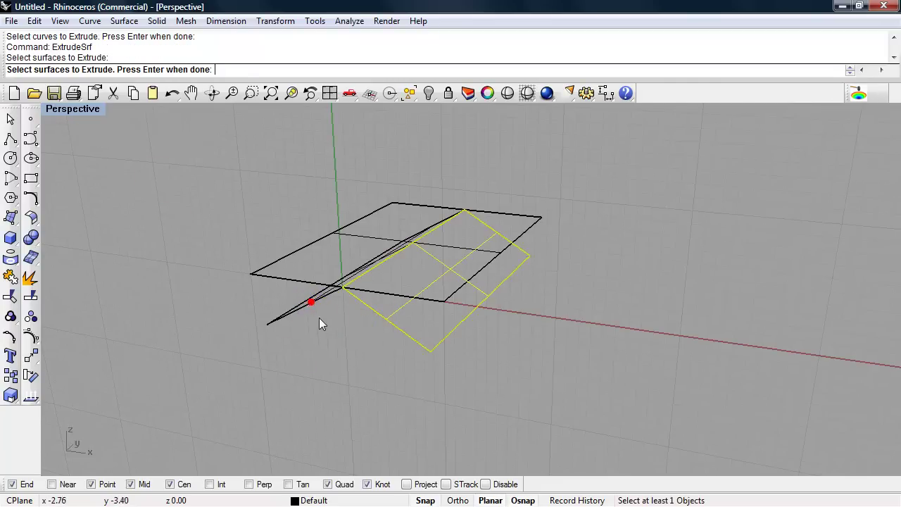
pyautogui.click(313, 300)
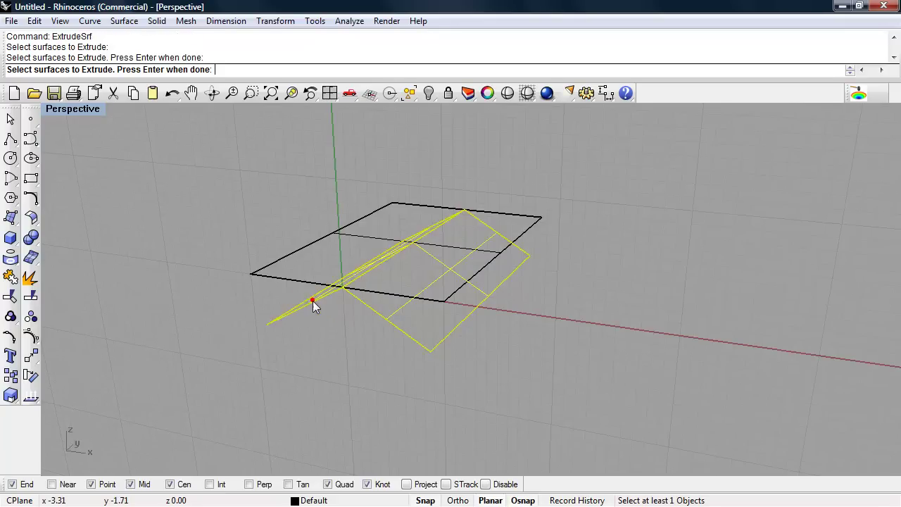
pyautogui.rightClick(329, 338)
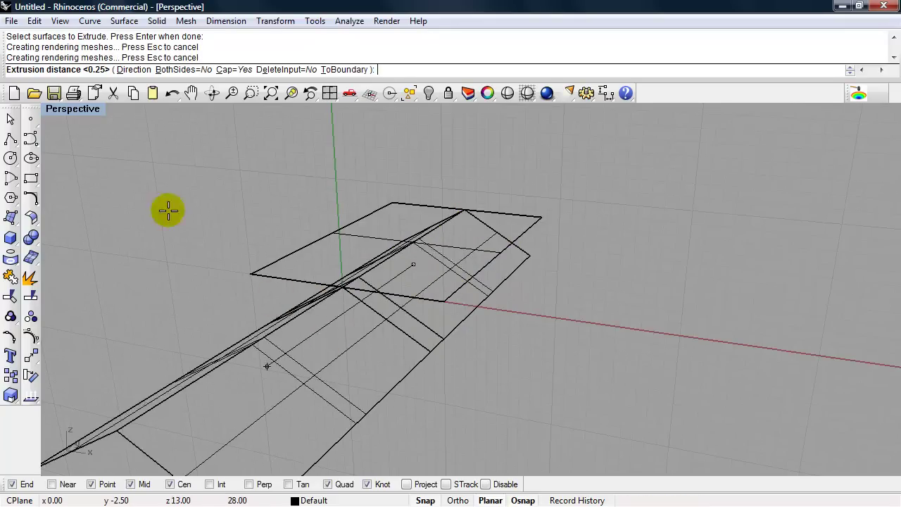
pyautogui.click(129, 71)
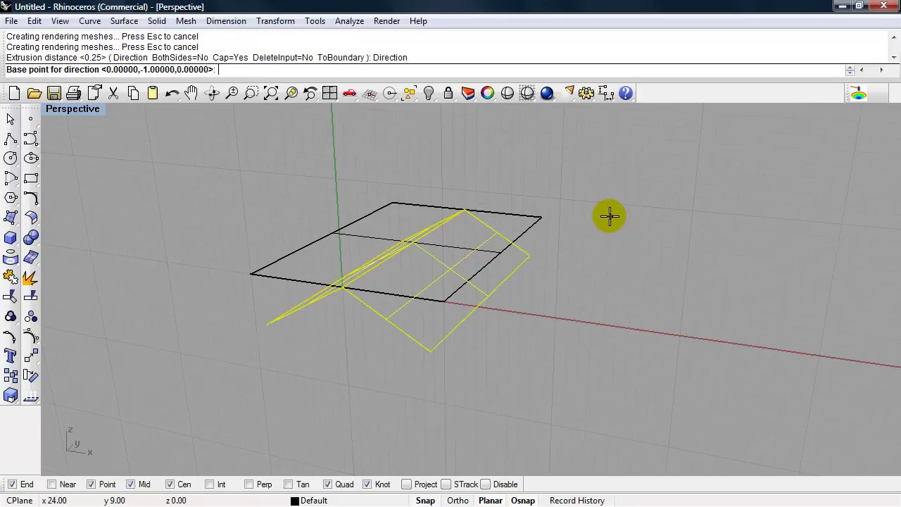
pyautogui.click(342, 287)
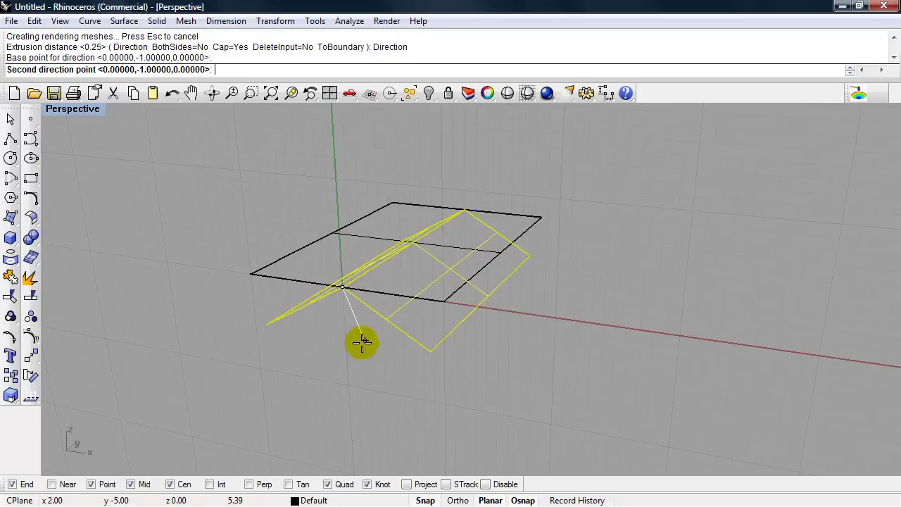
pyautogui.moveTo(364, 340); pyautogui.dragTo(351, 386)
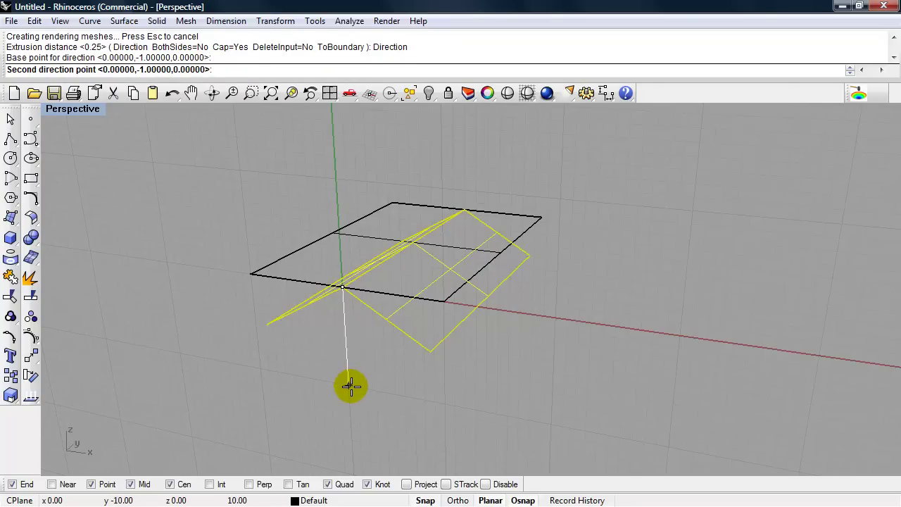
pyautogui.click(351, 386)
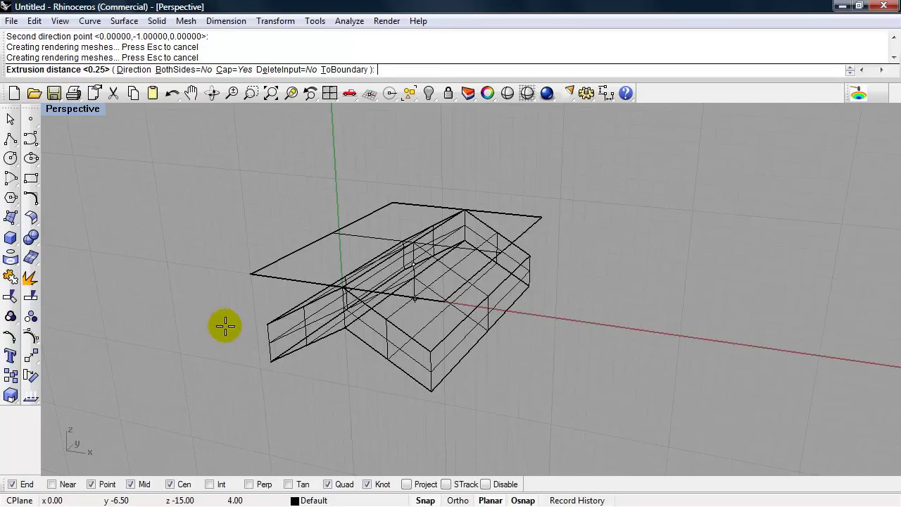
pyautogui.press('Return')
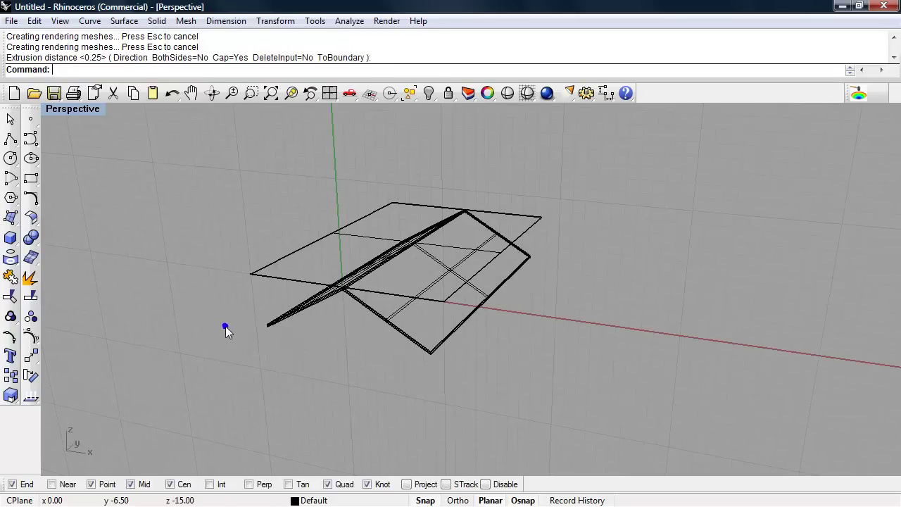
# Switch to shaded display and hide the flat horizontal plane
pyautogui.click(547, 92)
pyautogui.moveTo(368, 354)
pyautogui.mouseDown(button='right')
pyautogui.moveTo(358, 342)
pyautogui.moveTo(436, 294)
pyautogui.moveTo(322, 346)
pyautogui.moveTo(340, 346)
pyautogui.mouseUp(button='right')
pyautogui.click(455, 211)
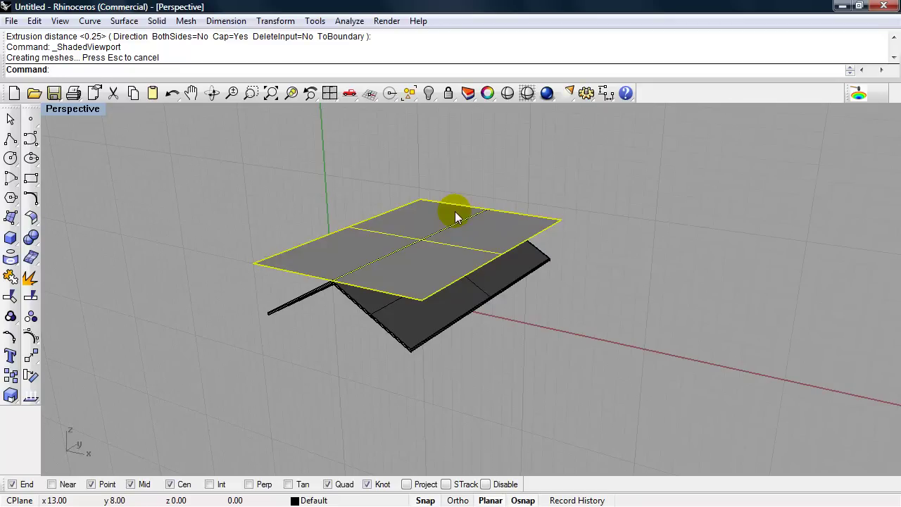
pyautogui.write('Hide')
pyautogui.press('Return')
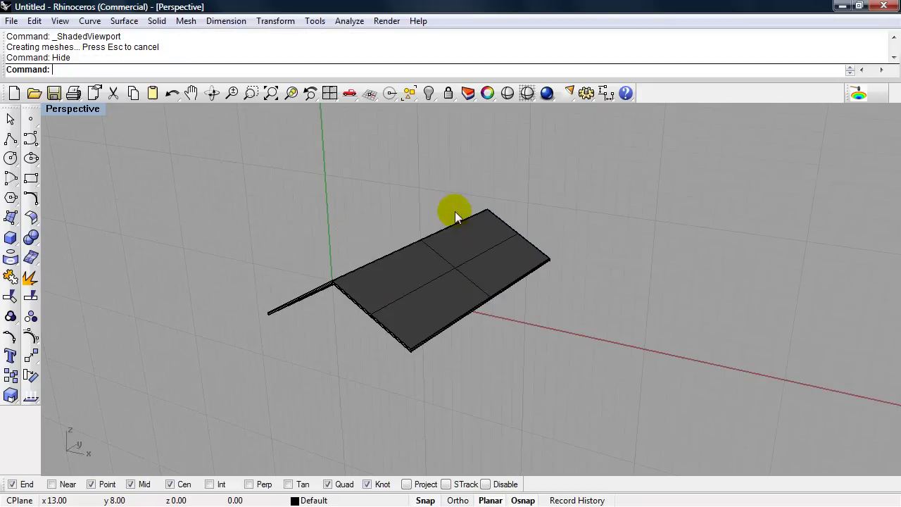
pyautogui.moveTo(429, 331); pyautogui.dragTo(316, 364, button='right')
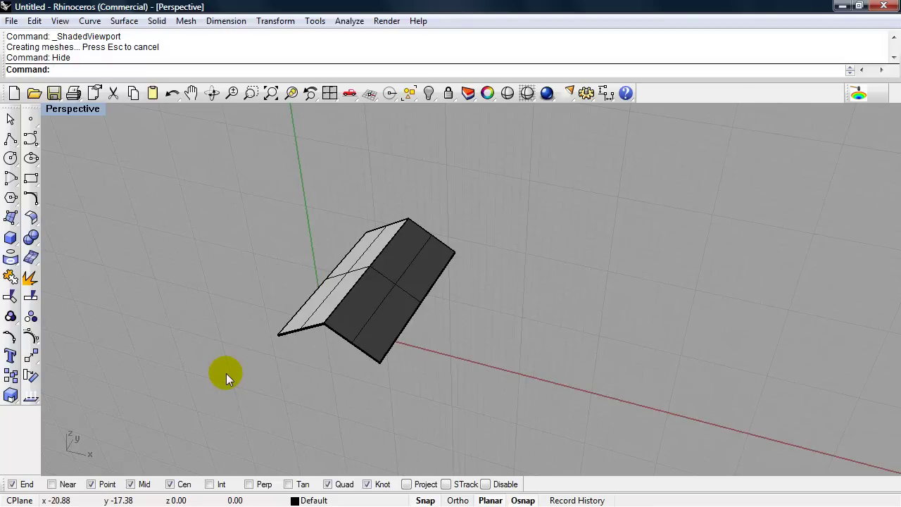
# Reset the construction plane to World Top
pyautogui.write('CPln')
pyautogui.write('an')
pyautogui.press('Return')
pyautogui.write('w')
pyautogui.press('Return')
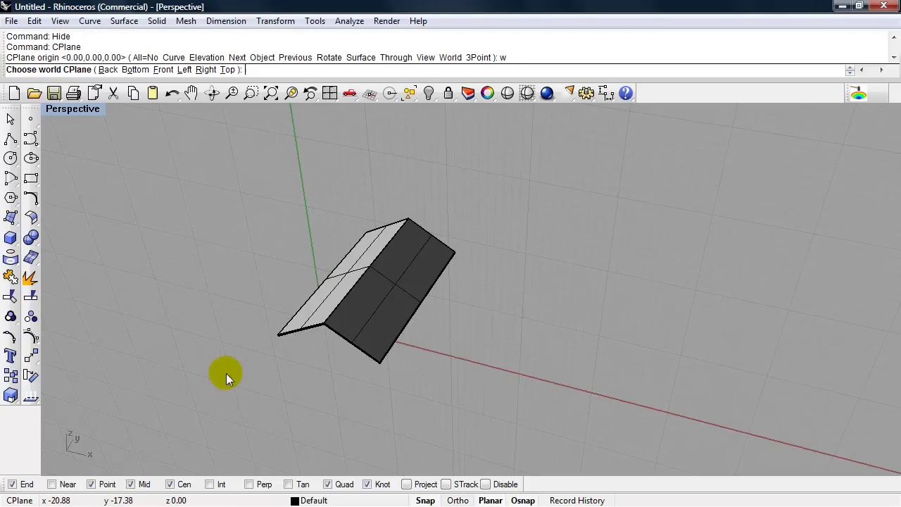
pyautogui.write('t')
pyautogui.press('Return')
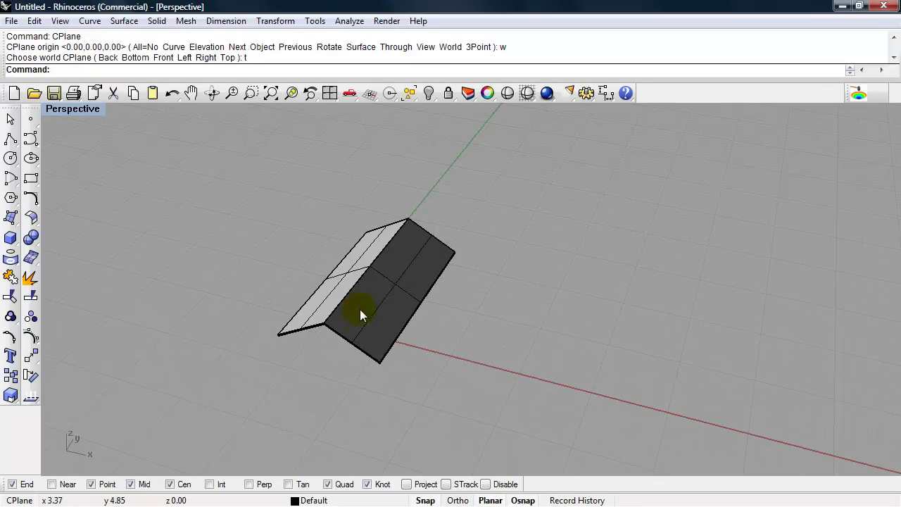
# Copy both thickened roof pieces from the end corner to the neighbouring end corner
pyautogui.moveTo(453, 382); pyautogui.dragTo(247, 245)
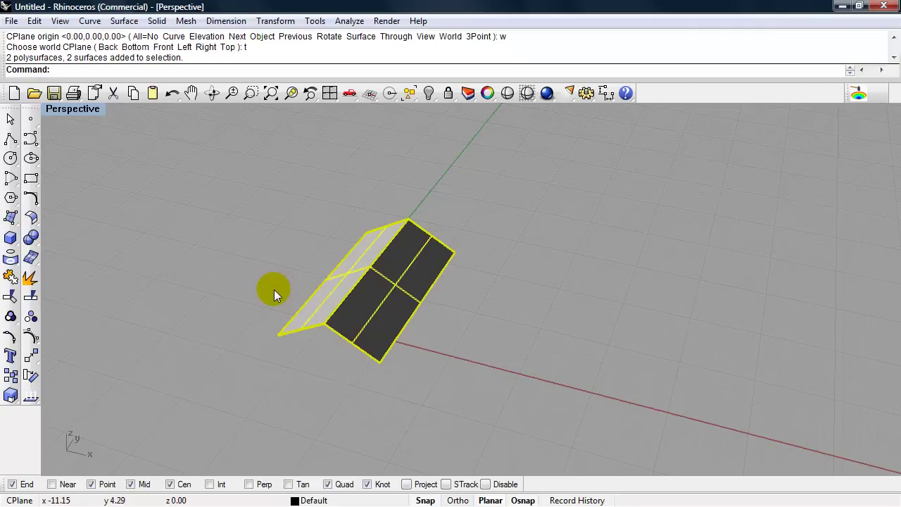
pyautogui.write('COpy')
pyautogui.press('Return')
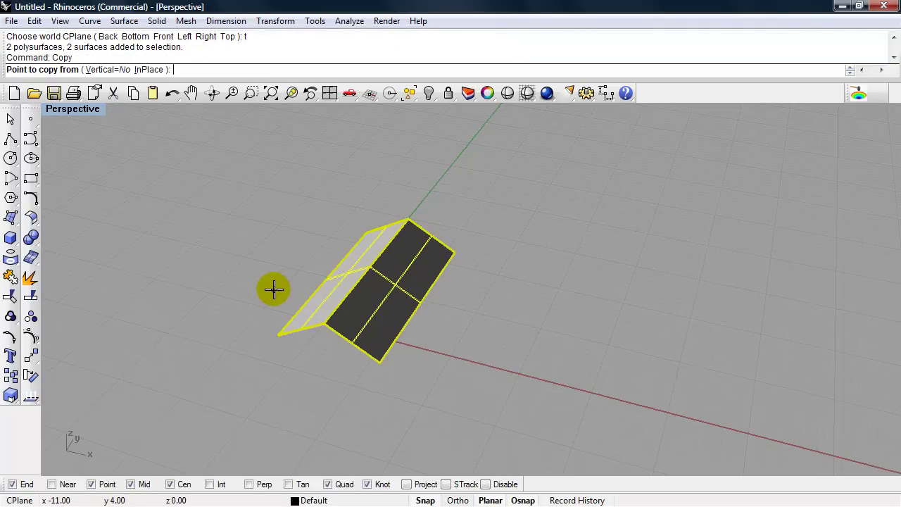
pyautogui.scroll(3, 275, 334)
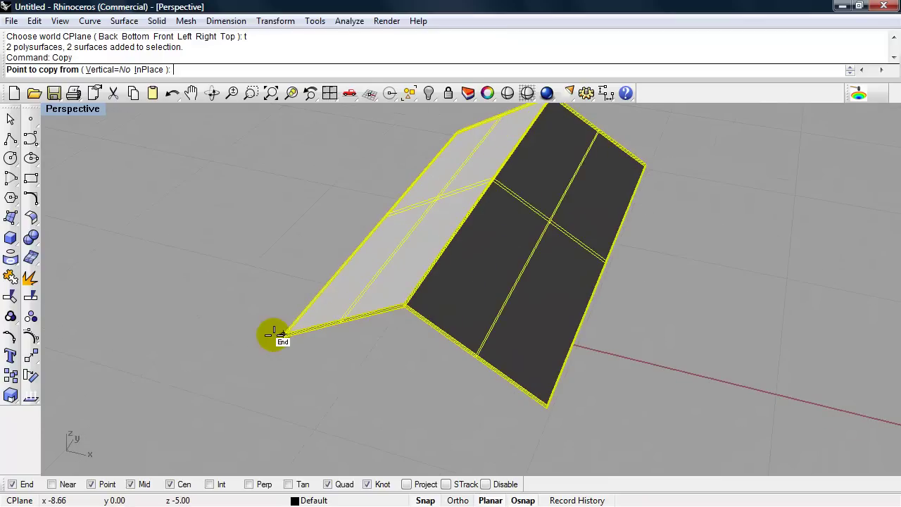
pyautogui.click(277, 333)
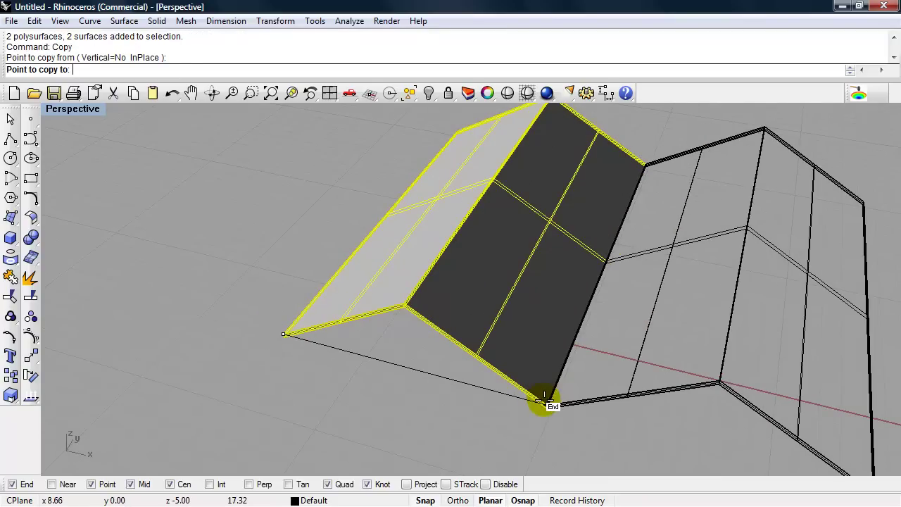
pyautogui.scroll(3, 545, 400)
pyautogui.click(553, 385)
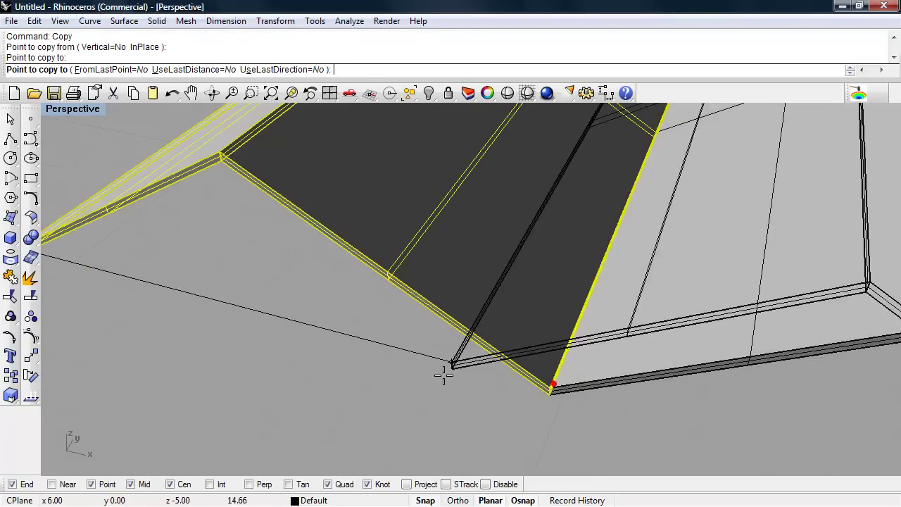
# Place further roof copies at successive end corners to lengthen the zigzag plate
pyautogui.scroll(-5, 431, 369)
pyautogui.scroll(5, 616, 386)
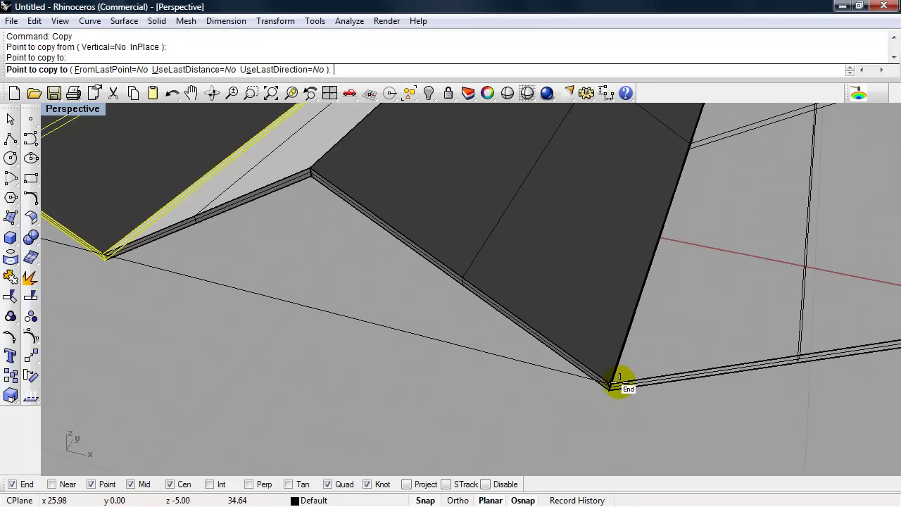
pyautogui.click(617, 385)
pyautogui.scroll(-5, 559, 379)
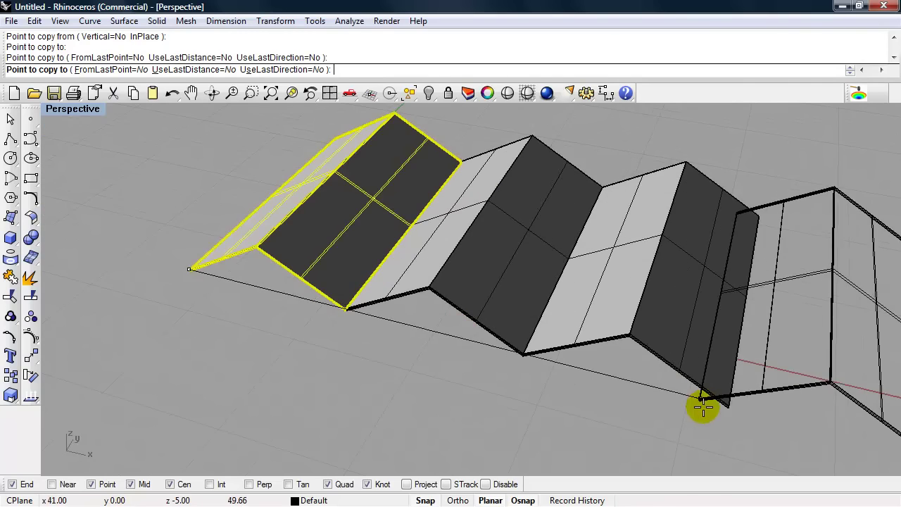
pyautogui.scroll(5, 718, 414)
pyautogui.click(735, 389)
pyautogui.scroll(-5, 410, 321)
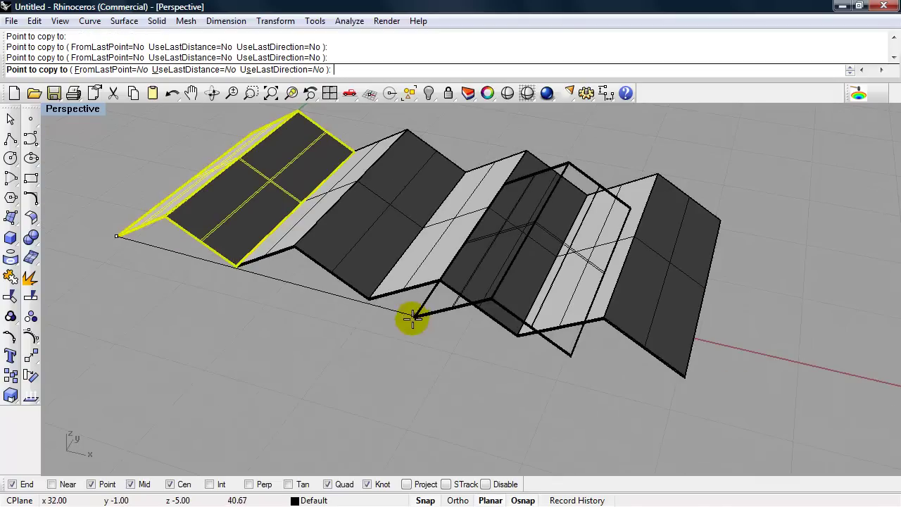
pyautogui.click(412, 335)
pyautogui.rightClick(413, 342)
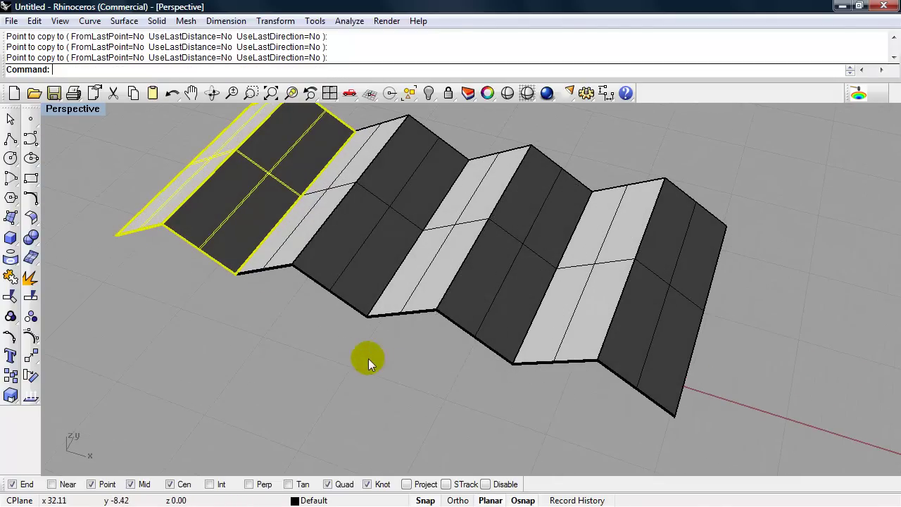
# Window-select all the roof polysurfaces and hide them
pyautogui.scroll(-5, 352, 349)
pyautogui.moveTo(340, 334)
pyautogui.mouseDown(button='right')
pyautogui.moveTo(326, 334)
pyautogui.moveTo(354, 333)
pyautogui.moveTo(340, 355)
pyautogui.moveTo(372, 272)
pyautogui.moveTo(257, 336)
pyautogui.moveTo(331, 360)
pyautogui.mouseUp(button='right')
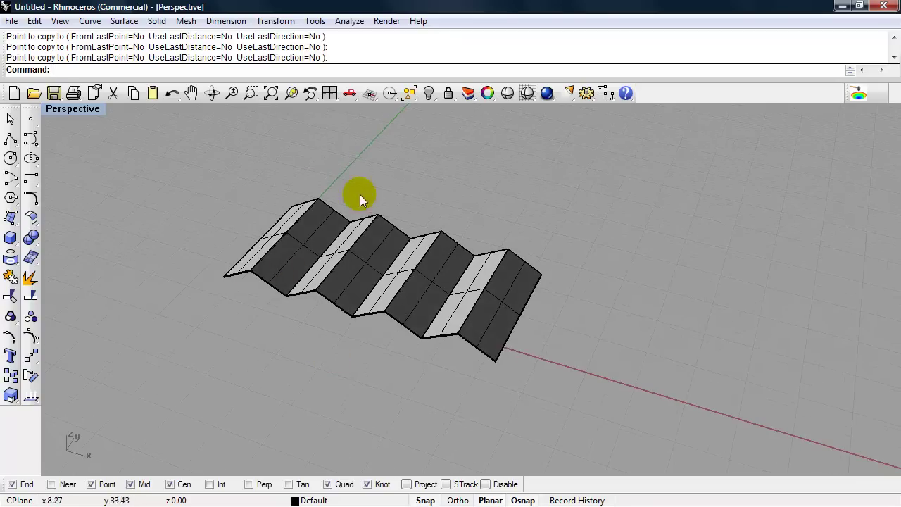
pyautogui.moveTo(563, 212); pyautogui.dragTo(631, 242, button='right')
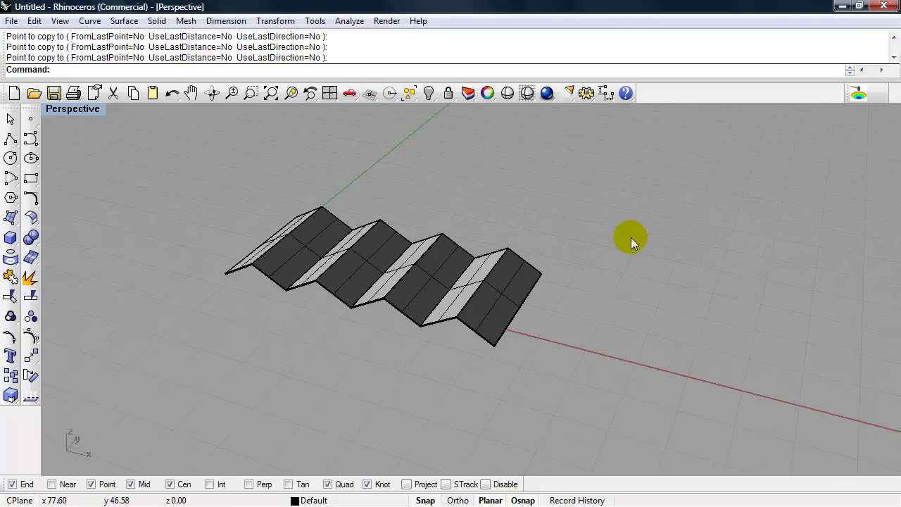
pyautogui.moveTo(603, 213); pyautogui.dragTo(605, 246, button='right')
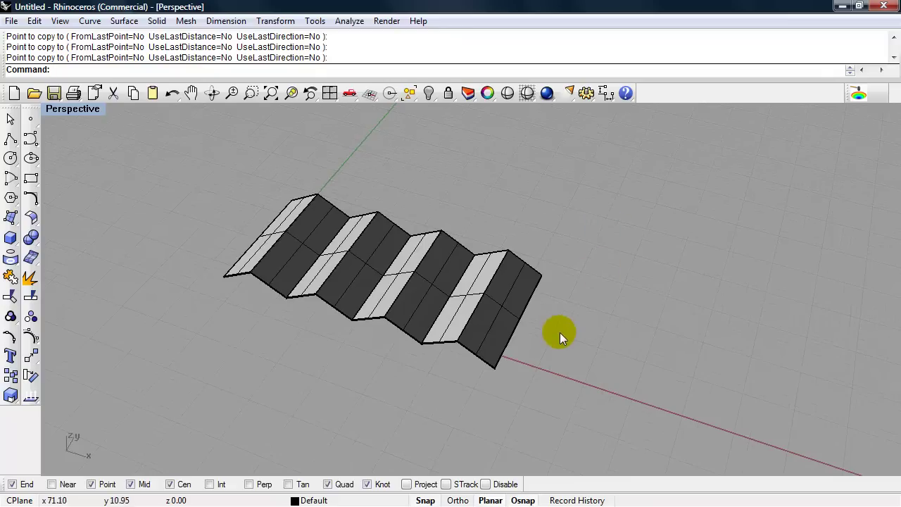
pyautogui.moveTo(588, 367); pyautogui.dragTo(206, 181)
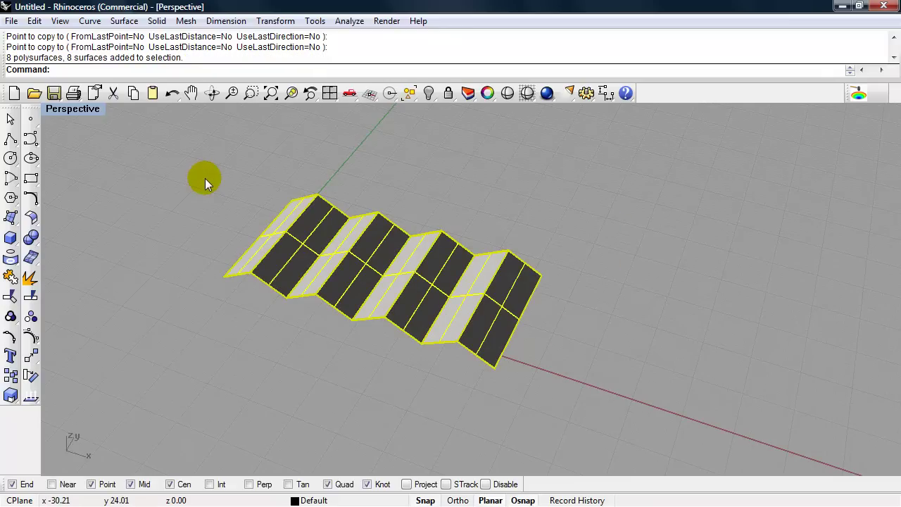
pyautogui.write('Hide')
pyautogui.press('Return')
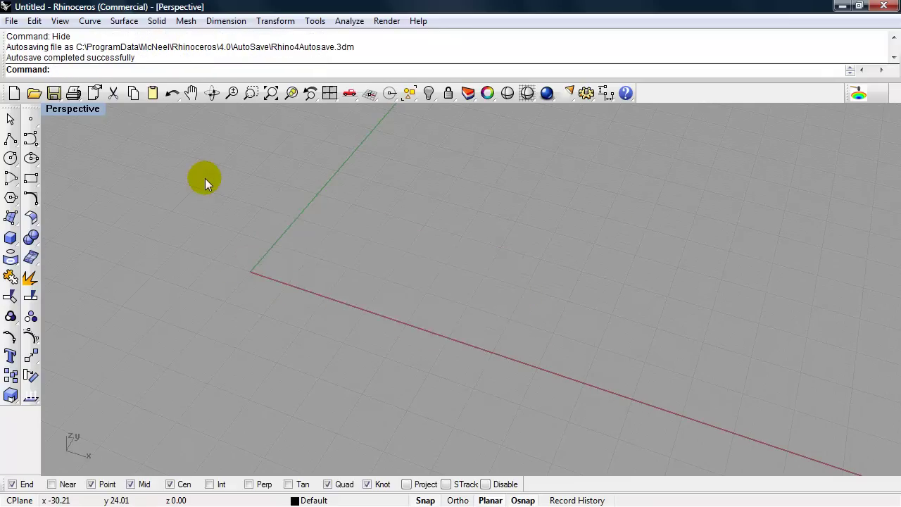
# Draw a long rectangle from the origin and delete leftover stray objects
pyautogui.moveTo(223, 188); pyautogui.dragTo(359, 323, button='right')
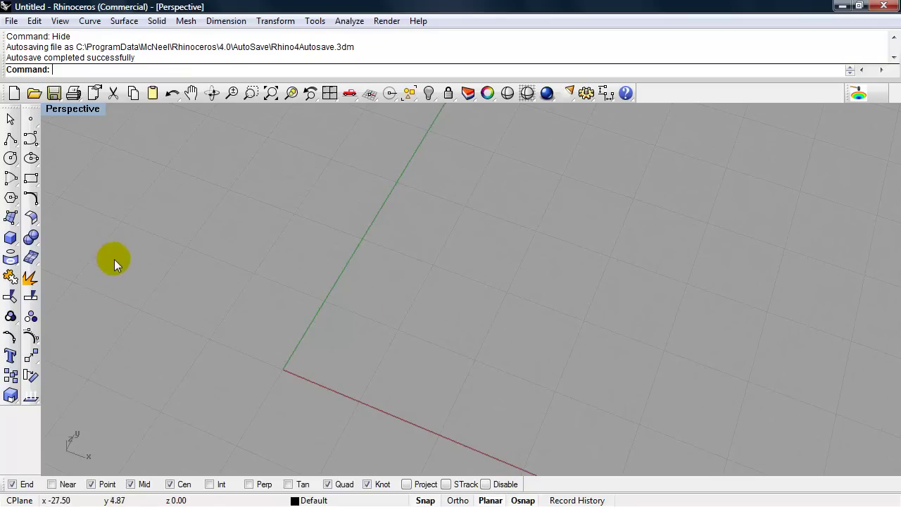
pyautogui.click(31, 178)
pyautogui.click(282, 370)
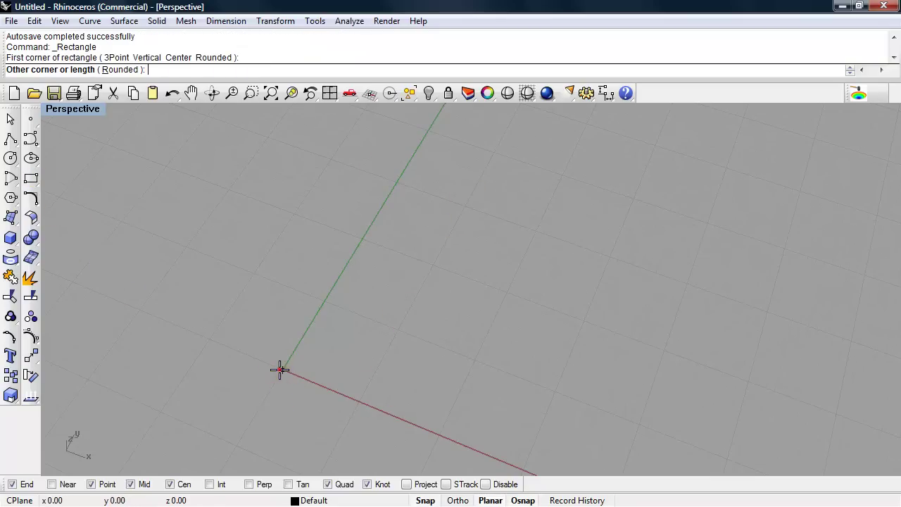
pyautogui.click(465, 205)
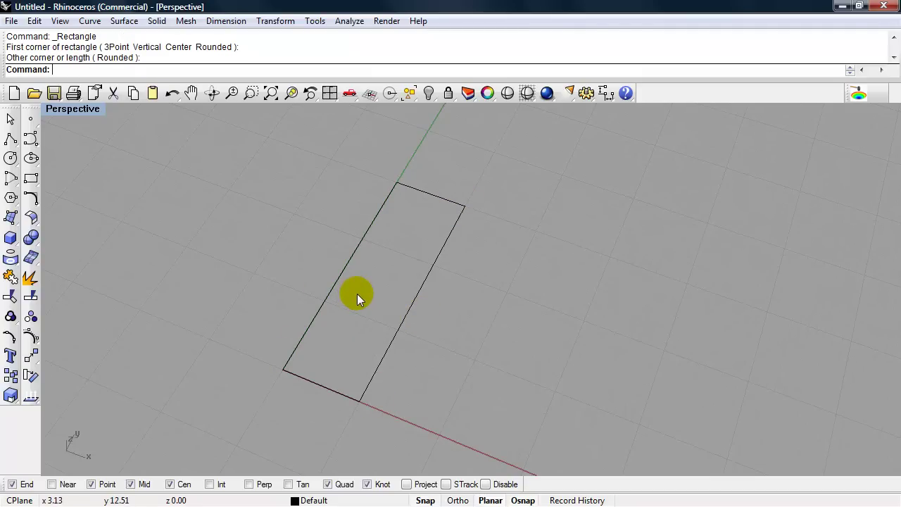
pyautogui.press('Delete')
pyautogui.press('Delete')
pyautogui.press('Delete')
pyautogui.moveTo(357, 293); pyautogui.dragTo(385, 261, button='right')
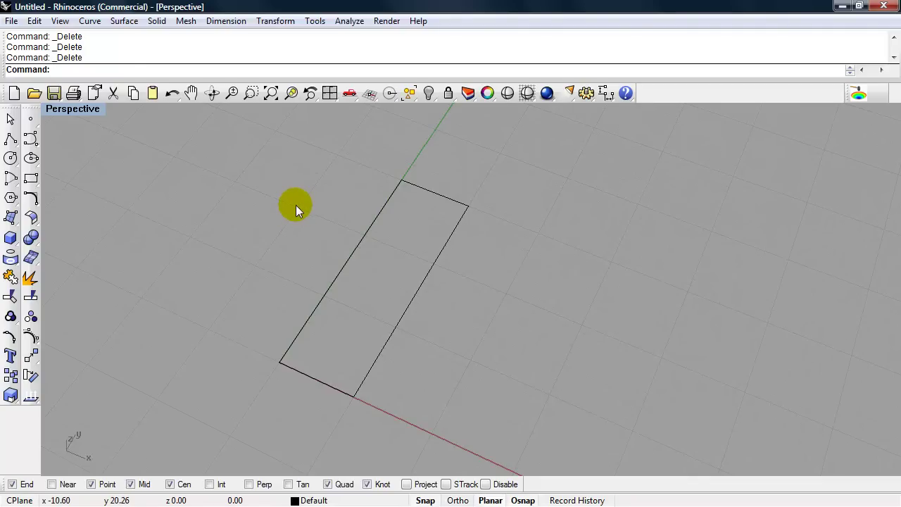
# Draw a centre line joining the midpoints of the rectangle's two short edges
pyautogui.write('line')
pyautogui.press('Return')
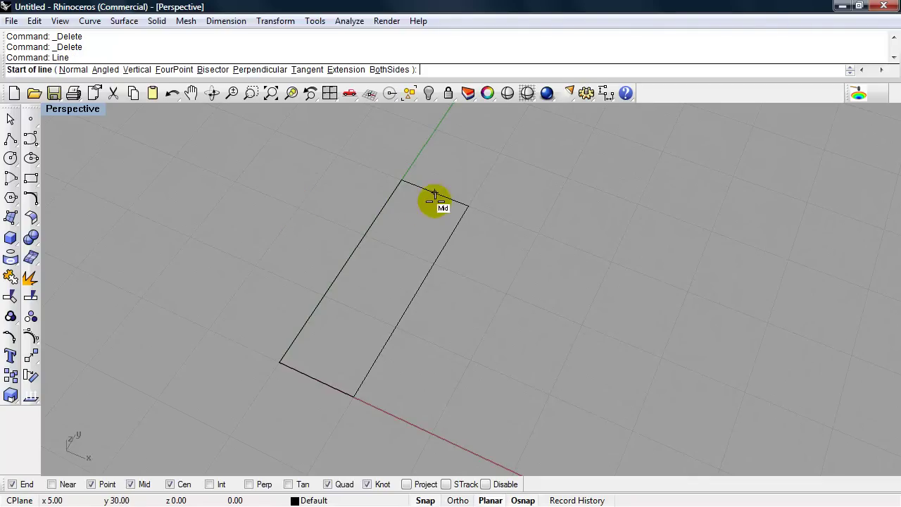
pyautogui.click(435, 195)
pyautogui.click(316, 379)
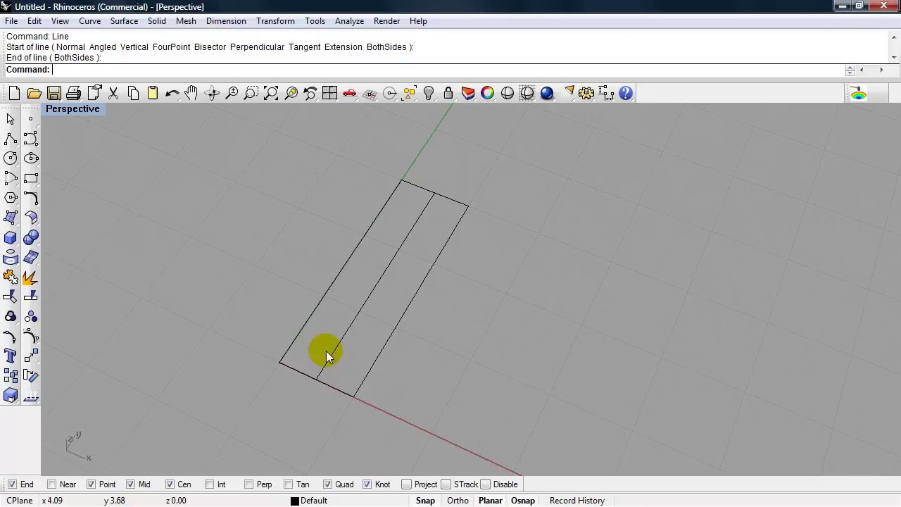
pyautogui.write('olygon')
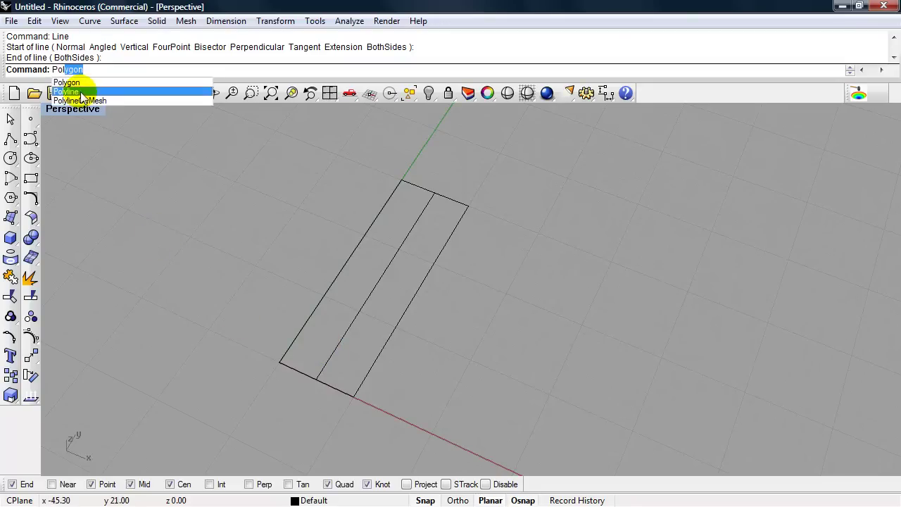
# Make Layer 01 the current layer in the layer manager
pyautogui.click(66, 92)
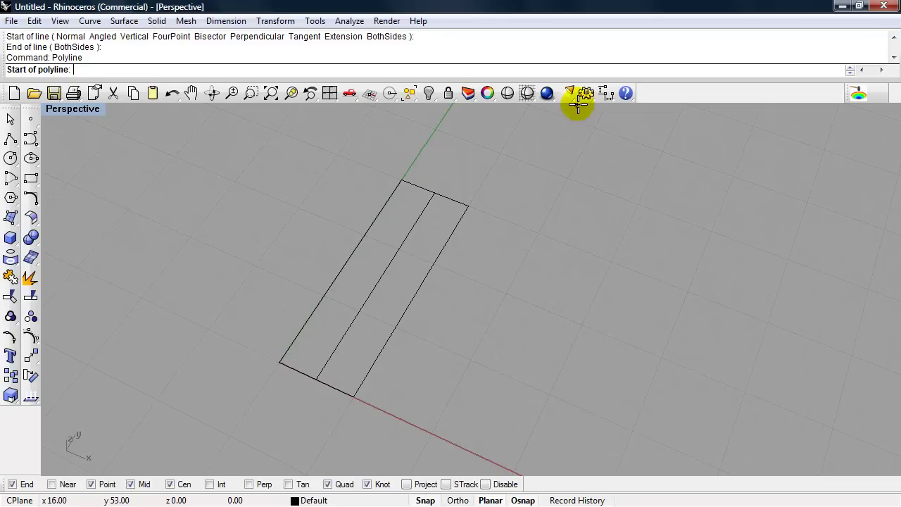
pyautogui.click(470, 94)
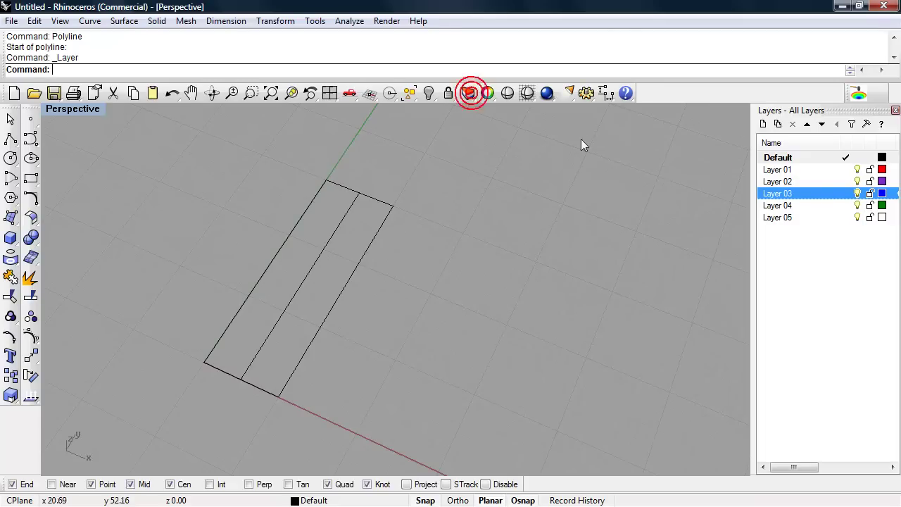
pyautogui.click(814, 172)
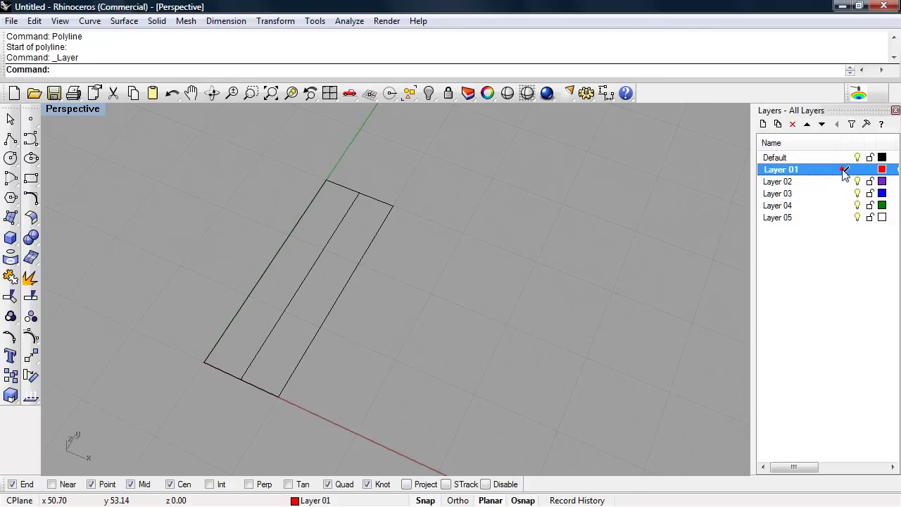
pyautogui.click(844, 170)
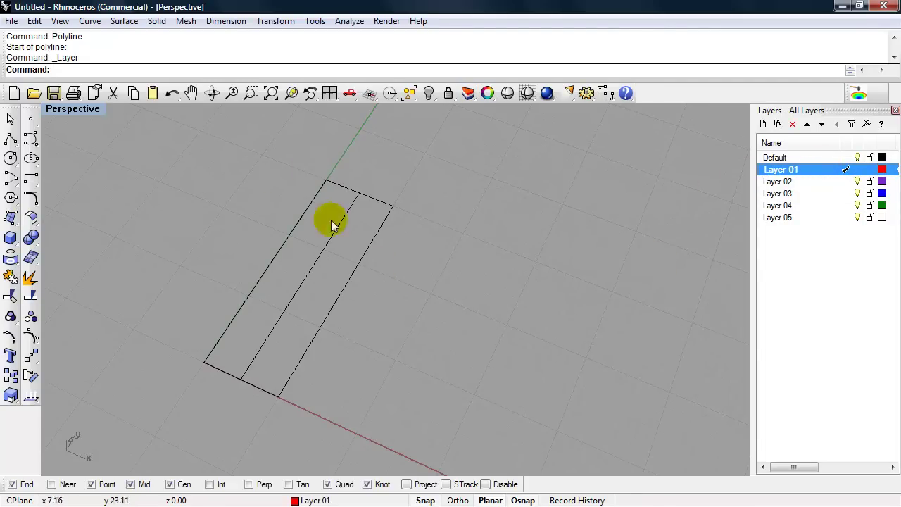
# Draw a closed triangle polyline from the top corner to the bottom midpoint and bottom-left corner
pyautogui.write('Polygon')
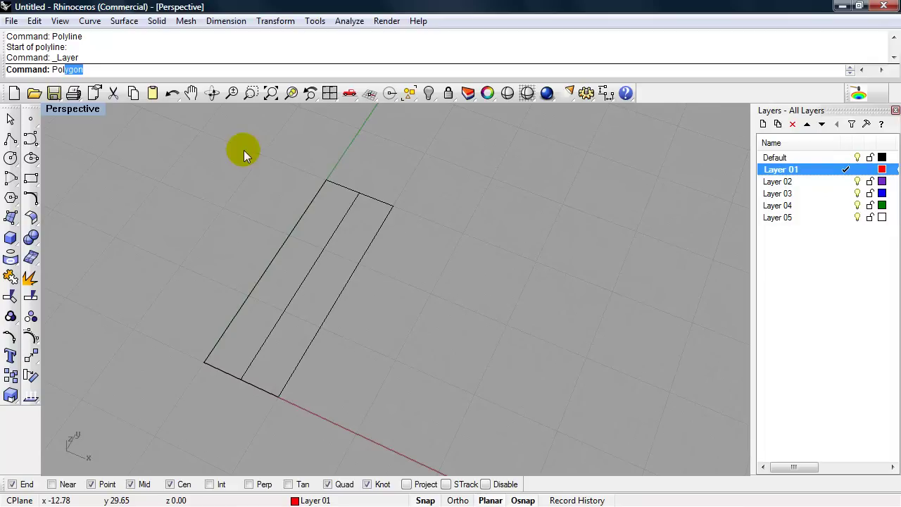
pyautogui.press('Down')
pyautogui.press('Return')
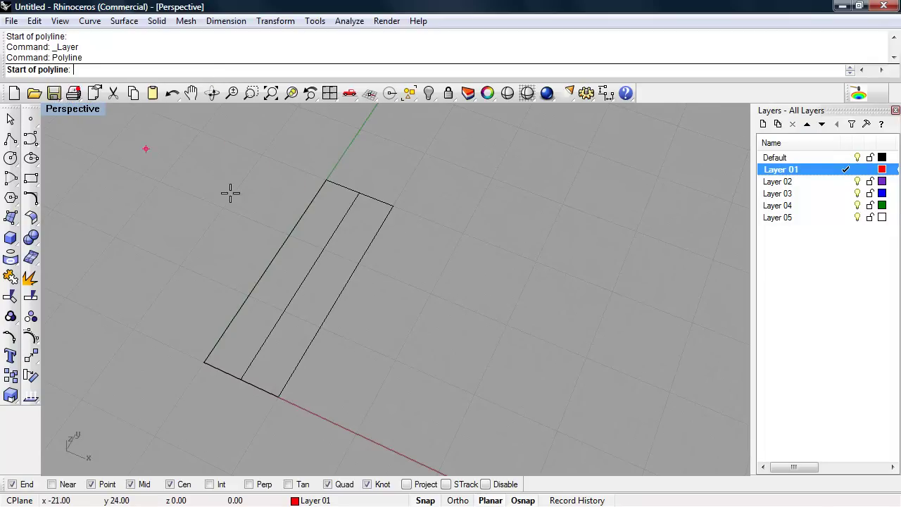
pyautogui.click(332, 180)
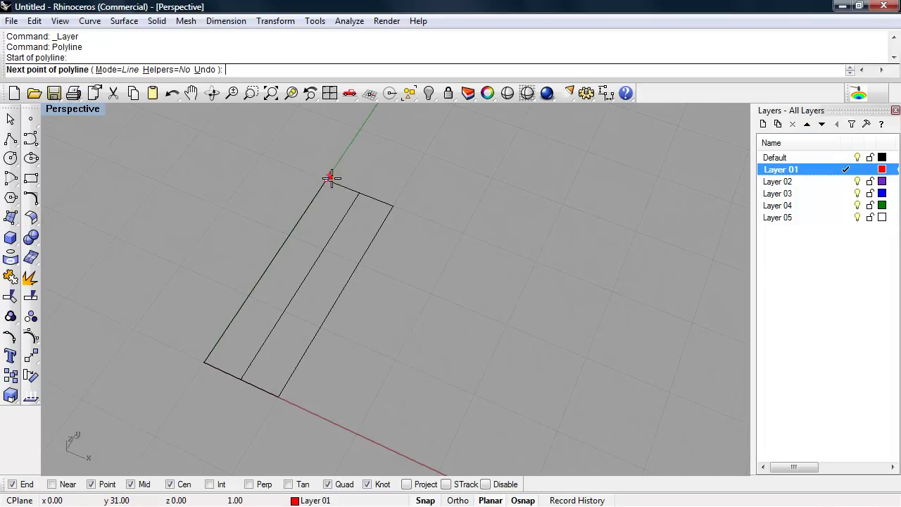
pyautogui.click(239, 373)
pyautogui.click(204, 363)
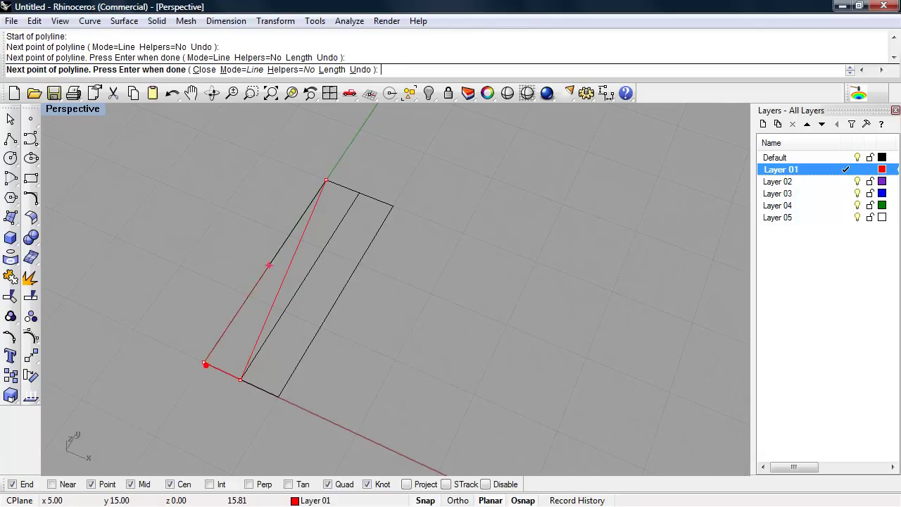
pyautogui.click(325, 181)
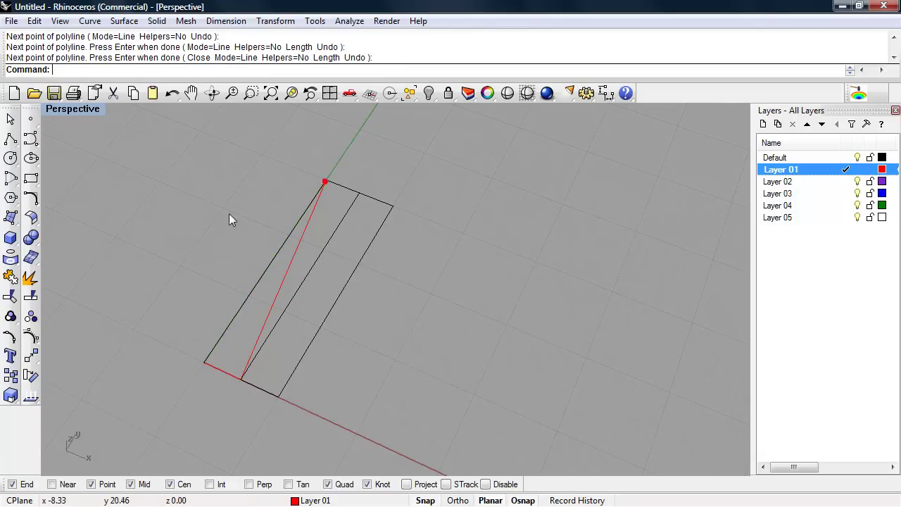
# Draw a second closed triangle through the top corner, top midpoint and bottom midpoint
pyautogui.rightClick(332, 191)
pyautogui.click(326, 184)
pyautogui.click(355, 193)
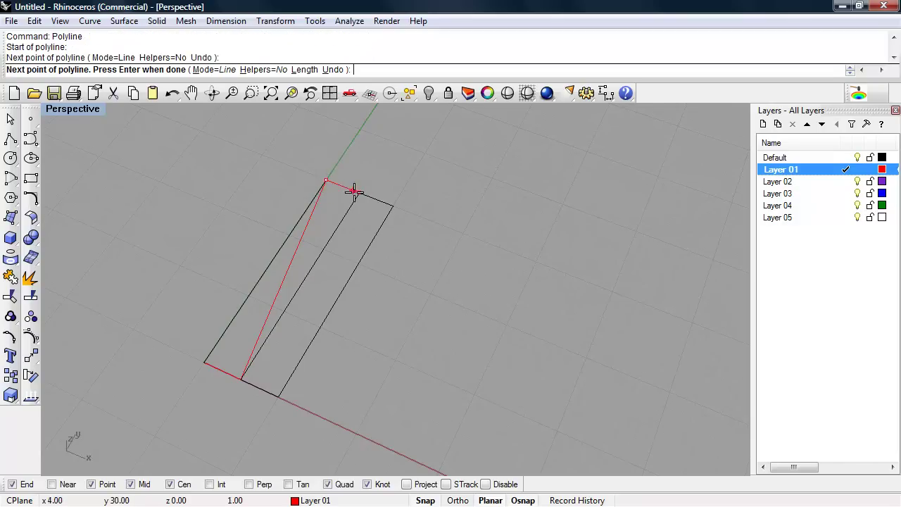
pyautogui.click(242, 378)
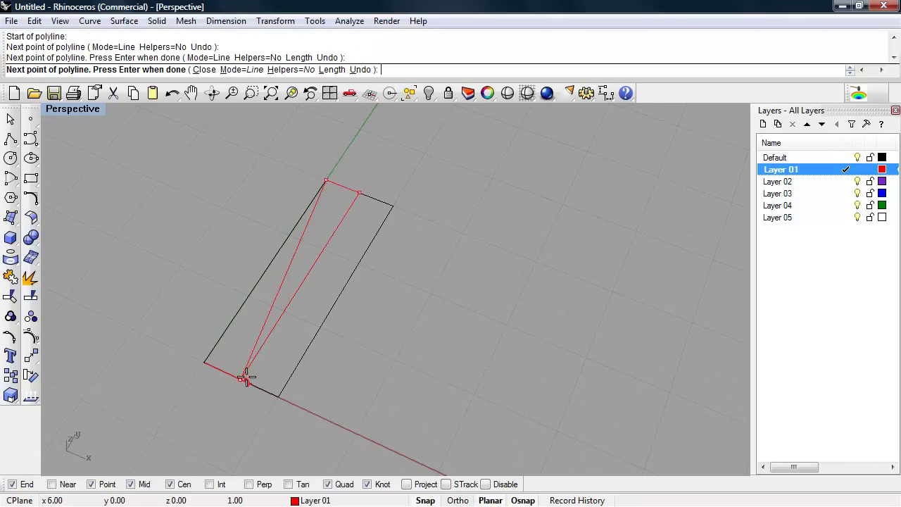
pyautogui.click(326, 183)
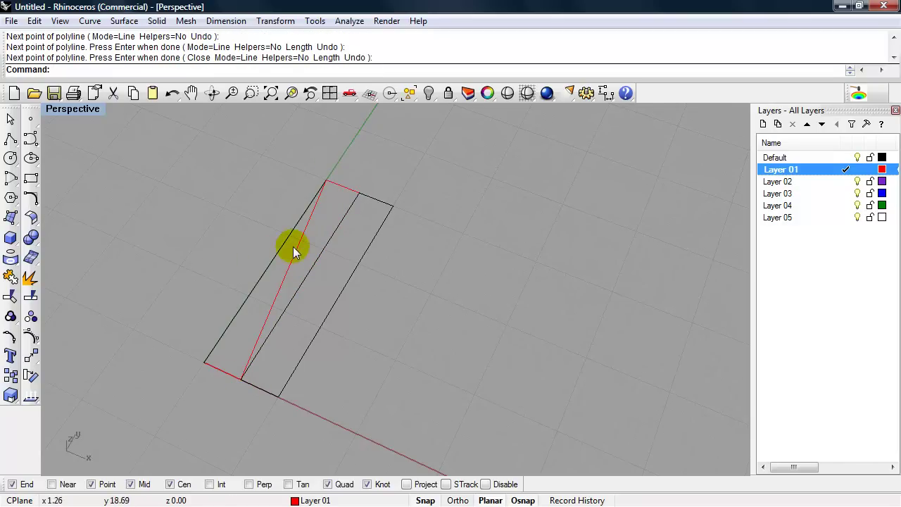
# Select the diagonal triangle polyline and the red rectangle curve among the overlapping curves
pyautogui.click(857, 157)
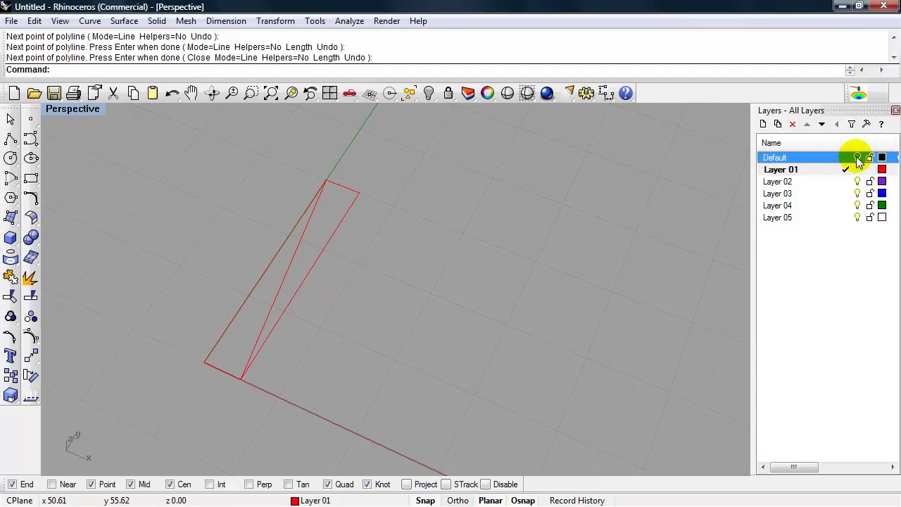
pyautogui.click(857, 158)
pyautogui.click(857, 157)
pyautogui.click(857, 158)
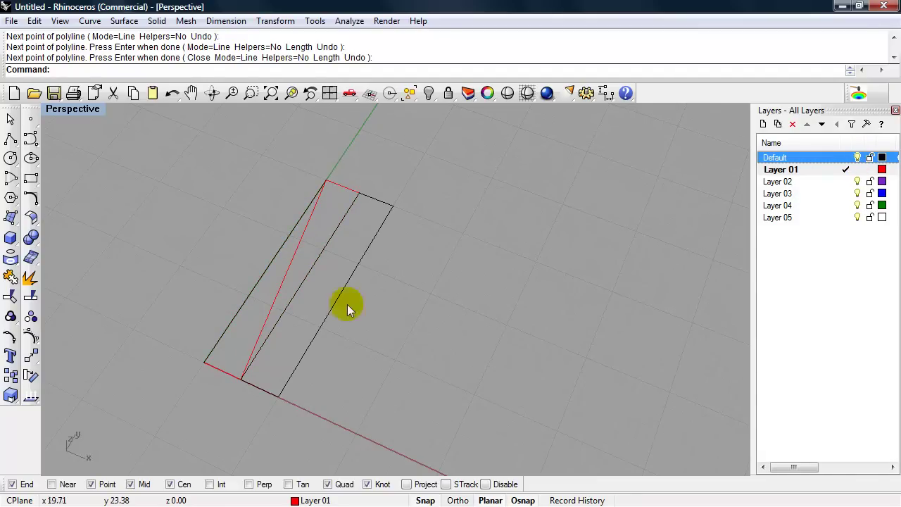
pyautogui.click(270, 310)
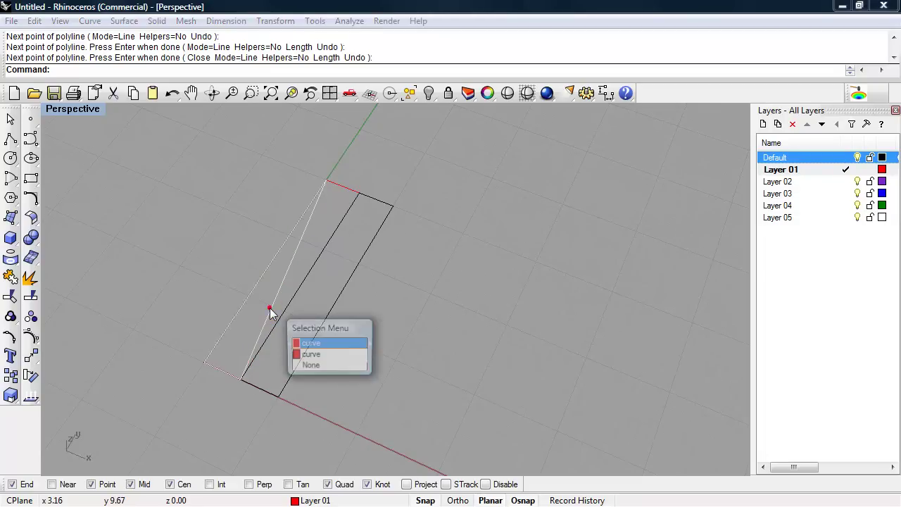
pyautogui.click(312, 343)
pyautogui.click(349, 194)
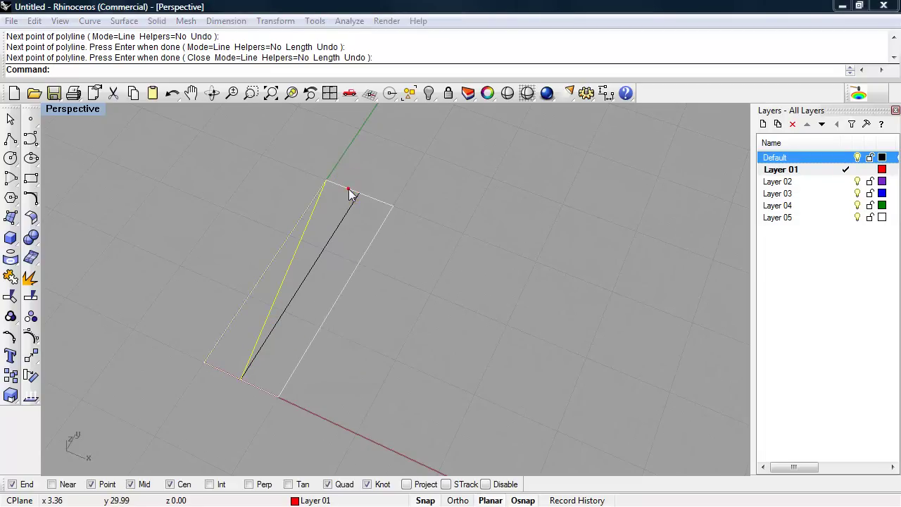
pyautogui.click(397, 237)
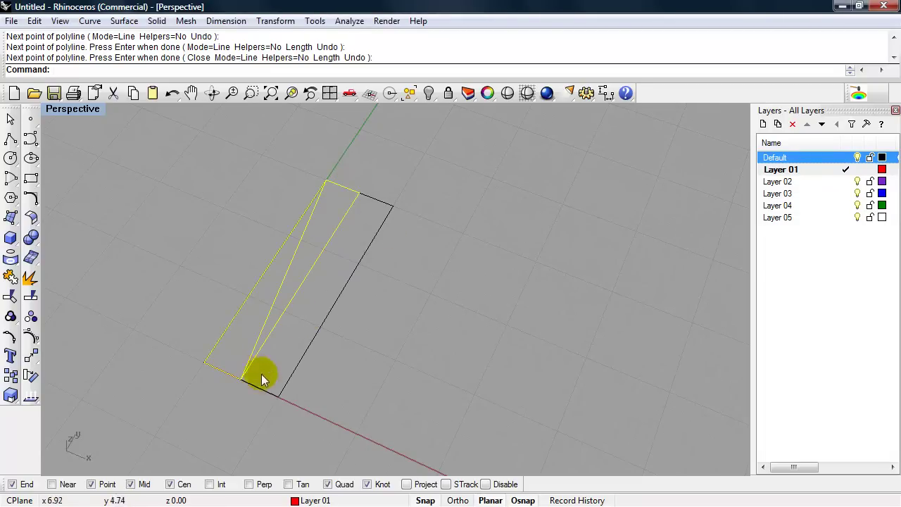
# Mirror the triangle and rectangle curves across the long edge, from its lower to upper corner
pyautogui.write('Mirror')
pyautogui.press('Return')
pyautogui.click(239, 380)
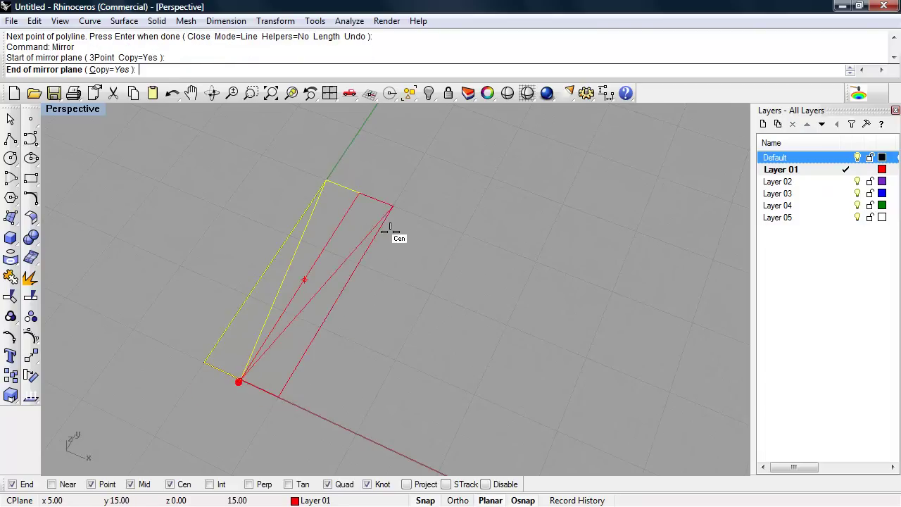
pyautogui.click(359, 193)
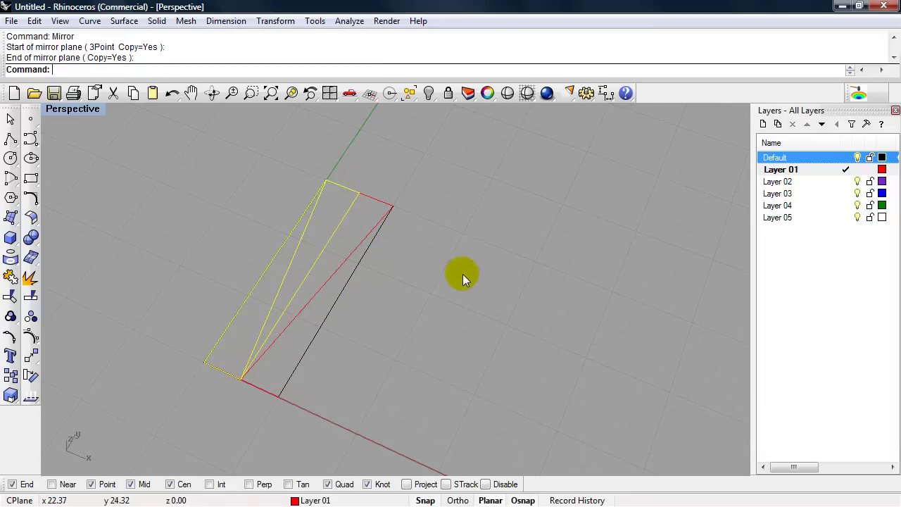
pyautogui.click(437, 281)
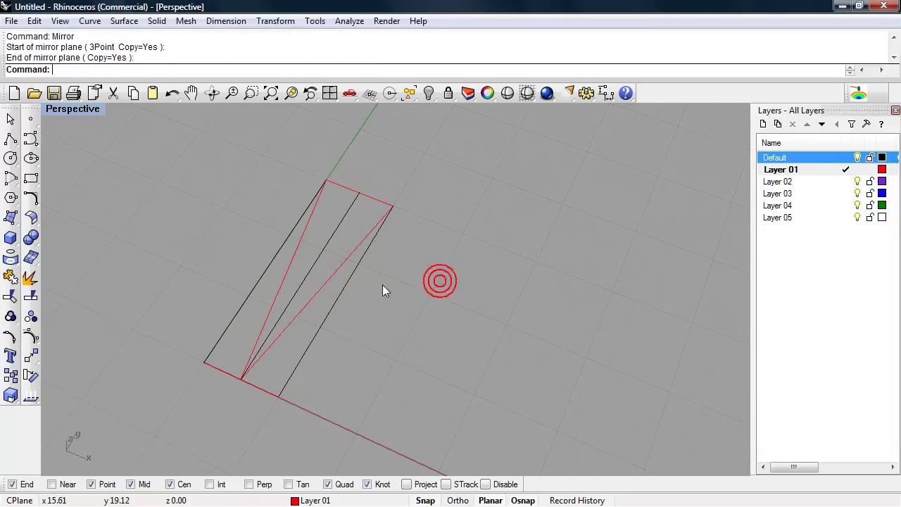
# Hide the Default layer's black curves and select Layer 01
pyautogui.click(857, 157)
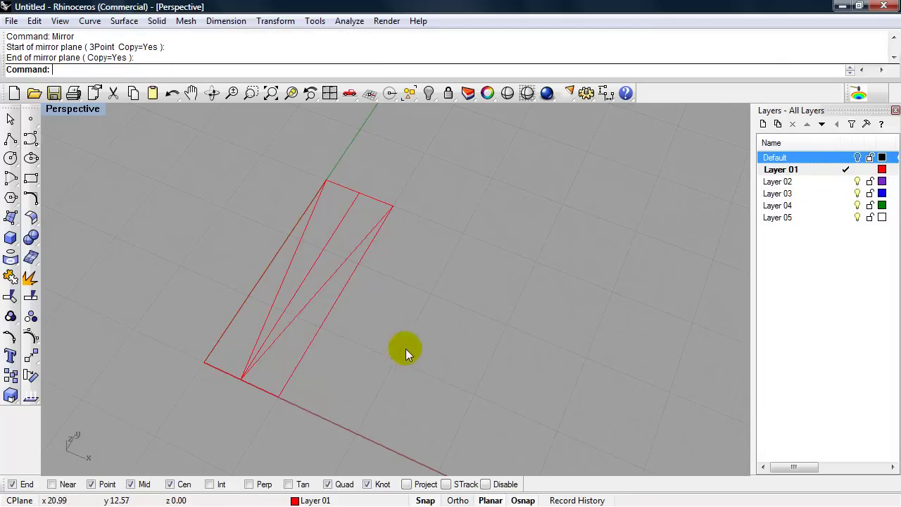
pyautogui.moveTo(399, 350)
pyautogui.mouseDown(button='right')
pyautogui.moveTo(392, 302)
pyautogui.moveTo(388, 316)
pyautogui.moveTo(471, 316)
pyautogui.mouseUp(button='right')
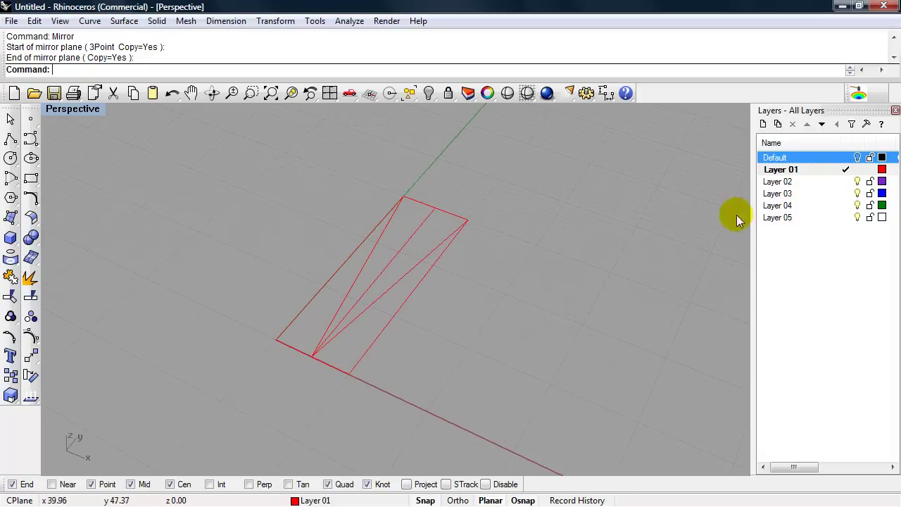
pyautogui.click(802, 170)
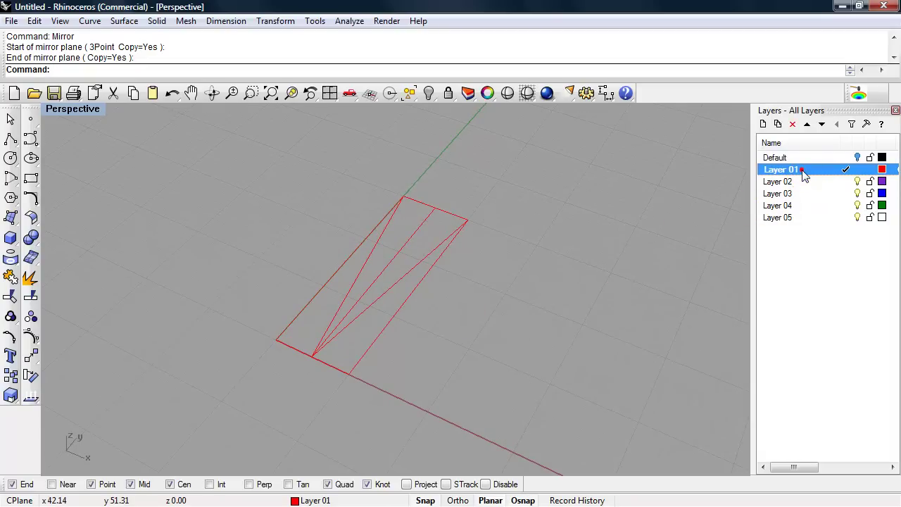
# Rename Layer 01 to Curves, Layer 02 to Surfaces and Layer 03 to Meshes
pyautogui.click(797, 170)
pyautogui.write('Curves')
pyautogui.click(815, 259)
pyautogui.click(779, 181)
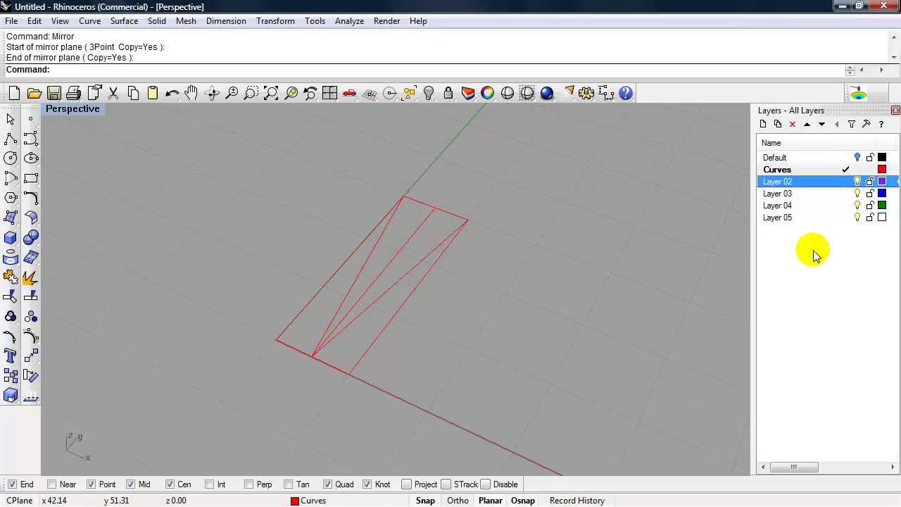
pyautogui.click(783, 182)
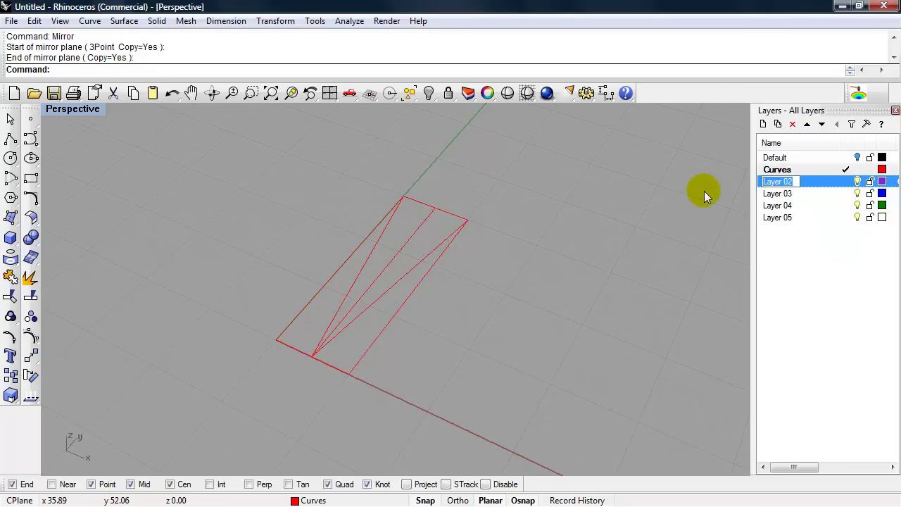
pyautogui.write('Surfaces')
pyautogui.click(777, 195)
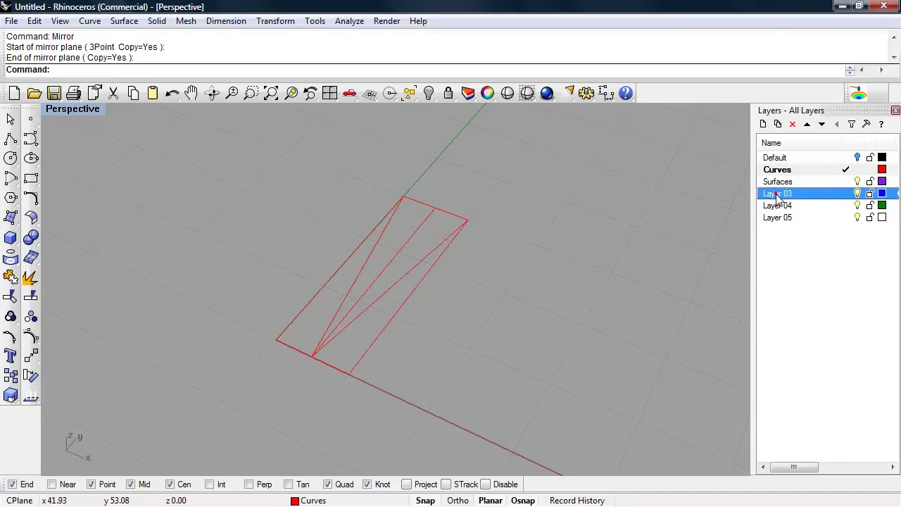
pyautogui.click(777, 195)
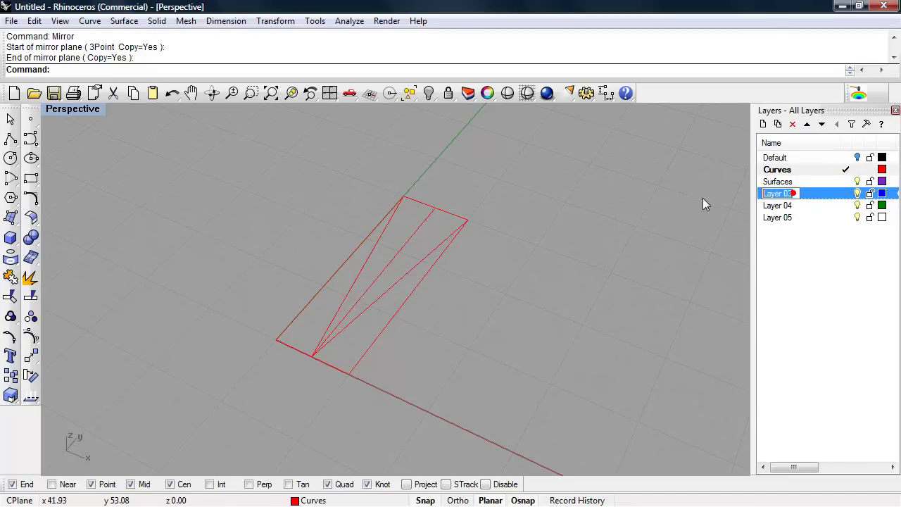
pyautogui.write('Me')
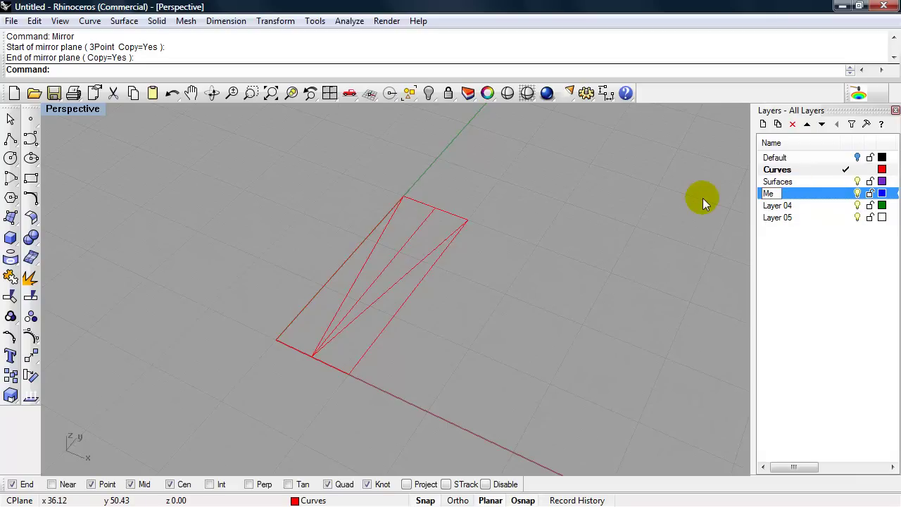
pyautogui.write('shes')
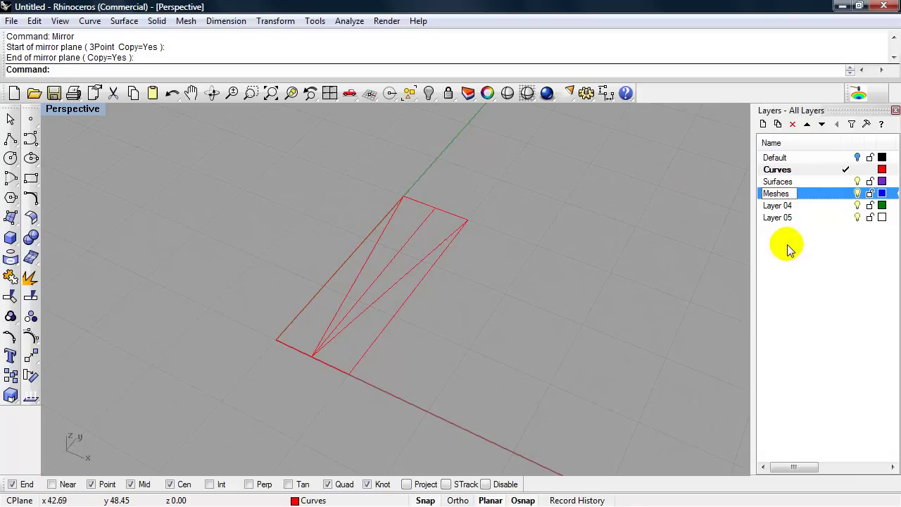
pyautogui.click(792, 251)
pyautogui.click(805, 182)
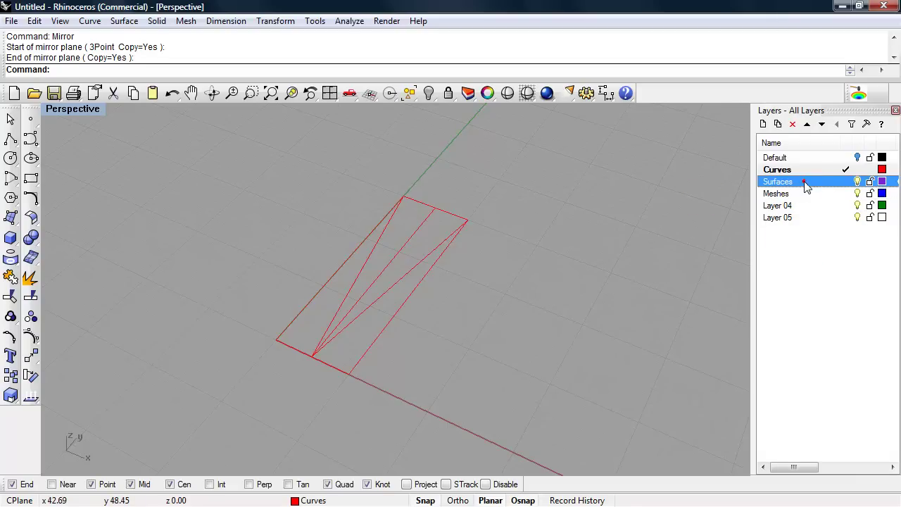
pyautogui.moveTo(436, 346); pyautogui.dragTo(503, 313, button='right')
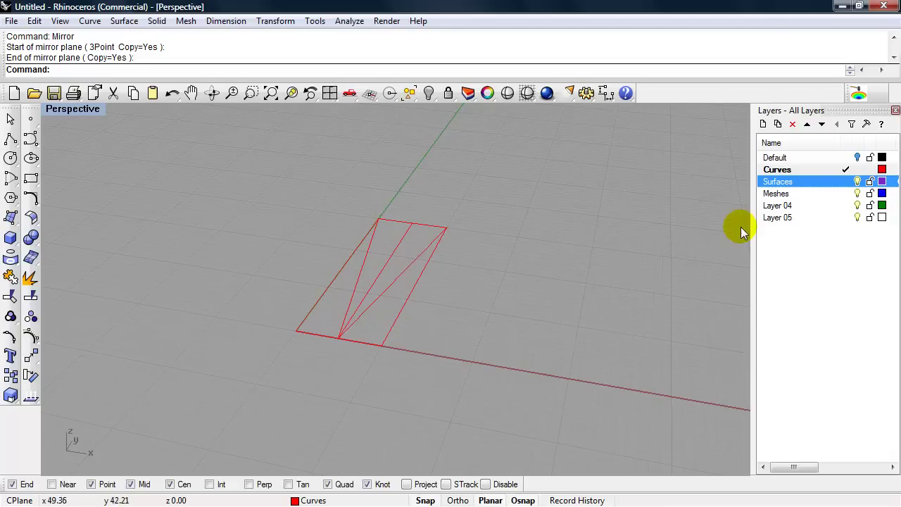
# Rotate the outer triangle's curves 30° in 3D about the long edge, top to bottom endpoint
pyautogui.click(329, 289)
pyautogui.moveTo(328, 288); pyautogui.dragTo(456, 362, button='right')
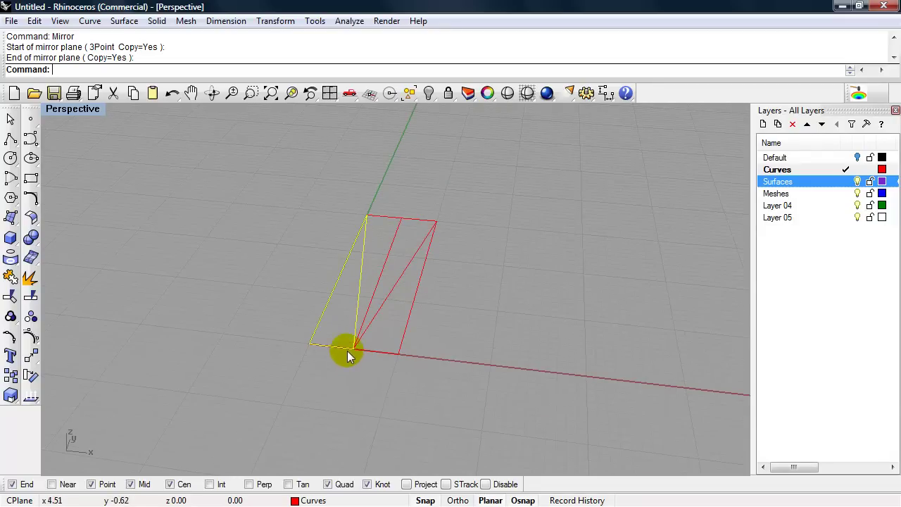
pyautogui.scroll(2, 347, 352)
pyautogui.keyDown('shift'); pyautogui.moveTo(362, 364); pyautogui.dragTo(312, 392, button='right'); pyautogui.keyUp('shift')
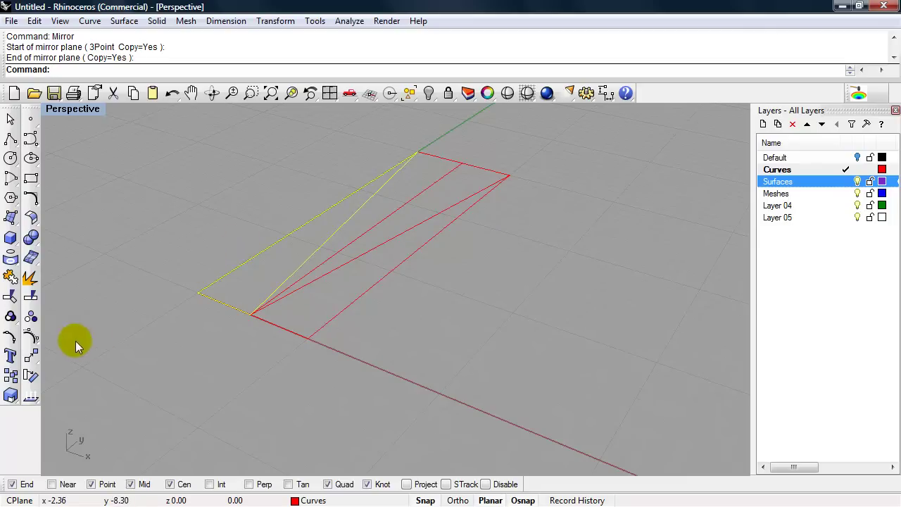
pyautogui.write('Rotate')
pyautogui.click(70, 91)
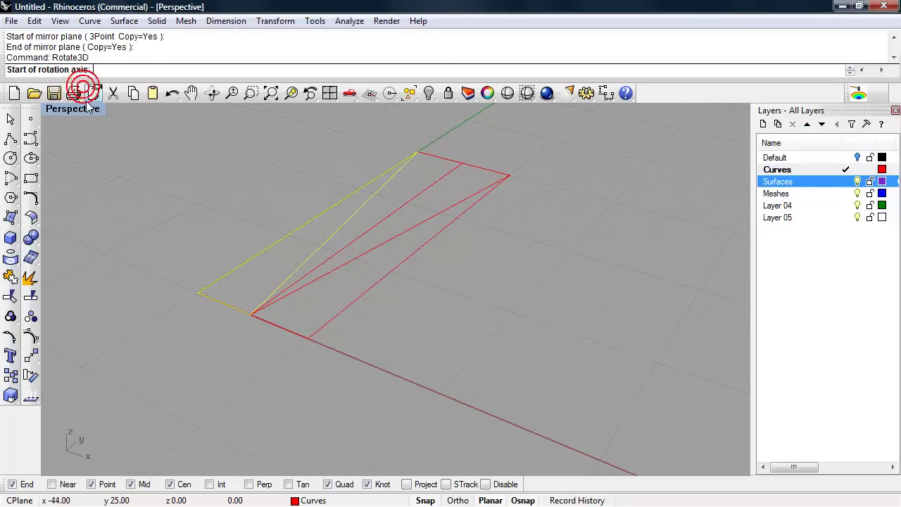
pyautogui.click(418, 152)
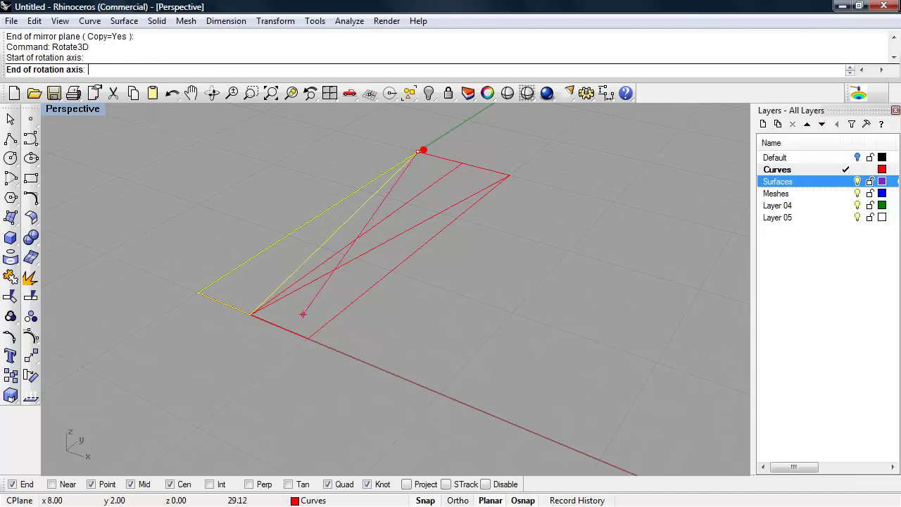
pyautogui.click(250, 315)
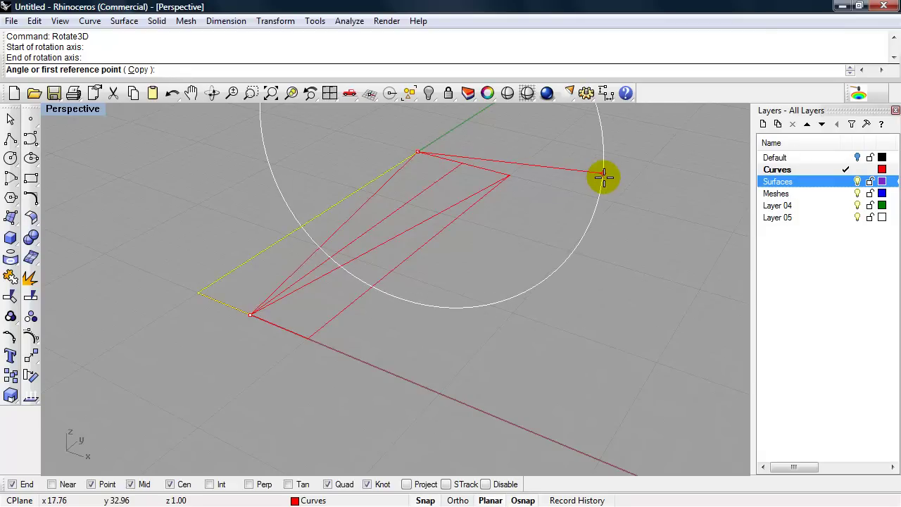
pyautogui.write('30')
pyautogui.press('Return')
# View the tilted curves from a low side angle and select the rectangle and diagonal curves
pyautogui.moveTo(602, 179); pyautogui.dragTo(559, 268, button='right')
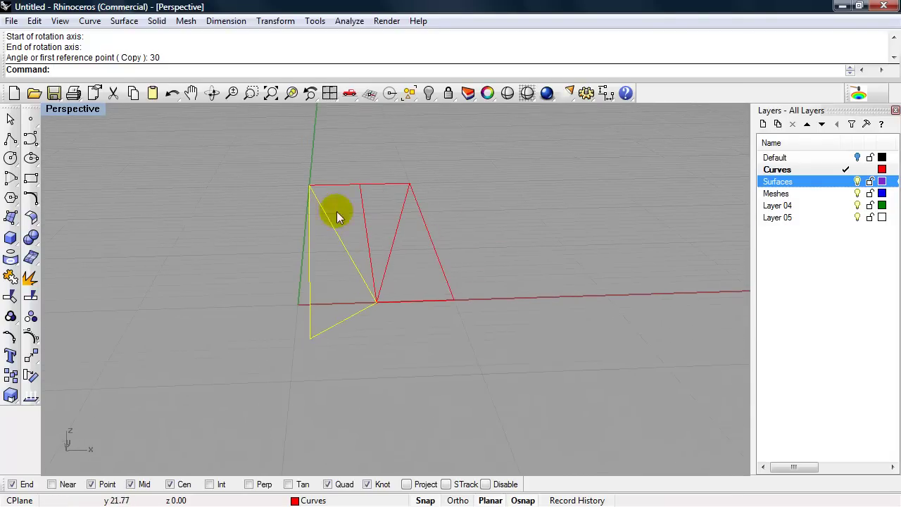
pyautogui.moveTo(447, 308); pyautogui.dragTo(429, 344, button='right')
pyautogui.moveTo(476, 314); pyautogui.dragTo(403, 218)
# Rotate the selected curves −30° in 3D about the centre line, top to lower endpoint
pyautogui.write('Rotate')
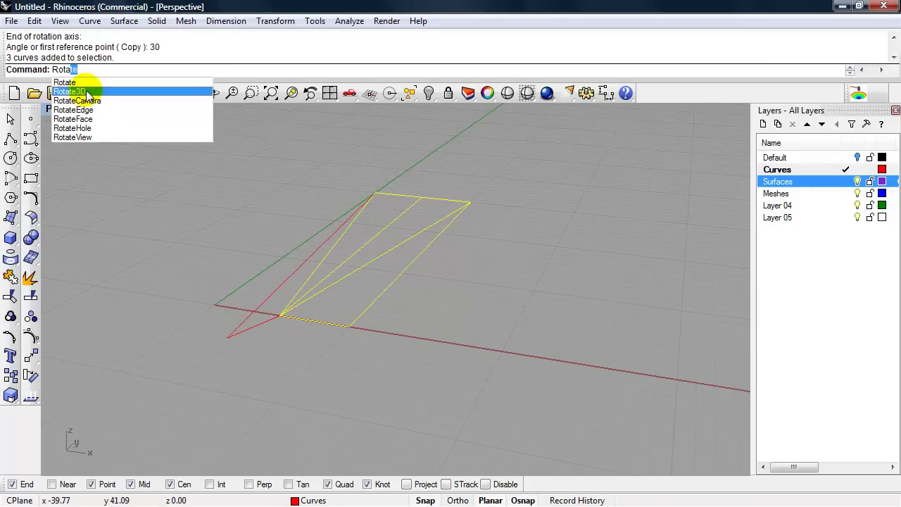
pyautogui.click(69, 92)
pyautogui.moveTo(227, 167); pyautogui.dragTo(384, 185, button='right')
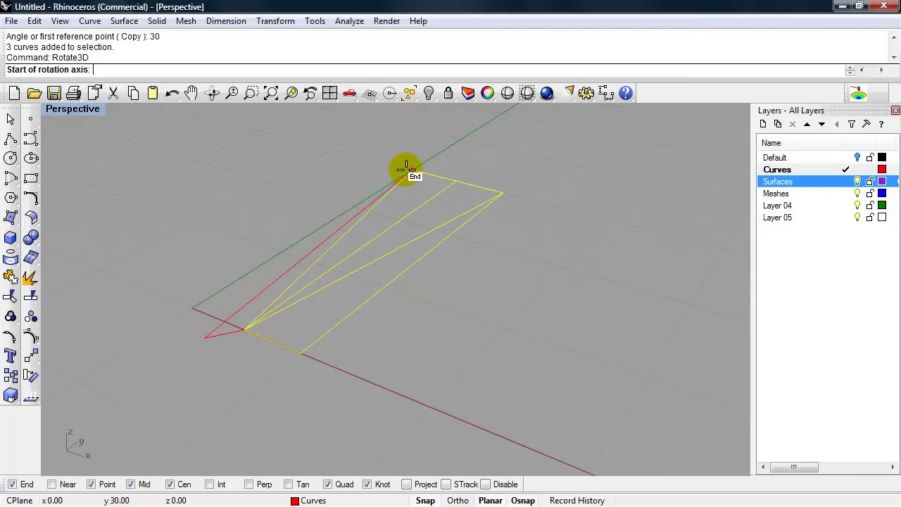
pyautogui.click(409, 169)
pyautogui.click(250, 333)
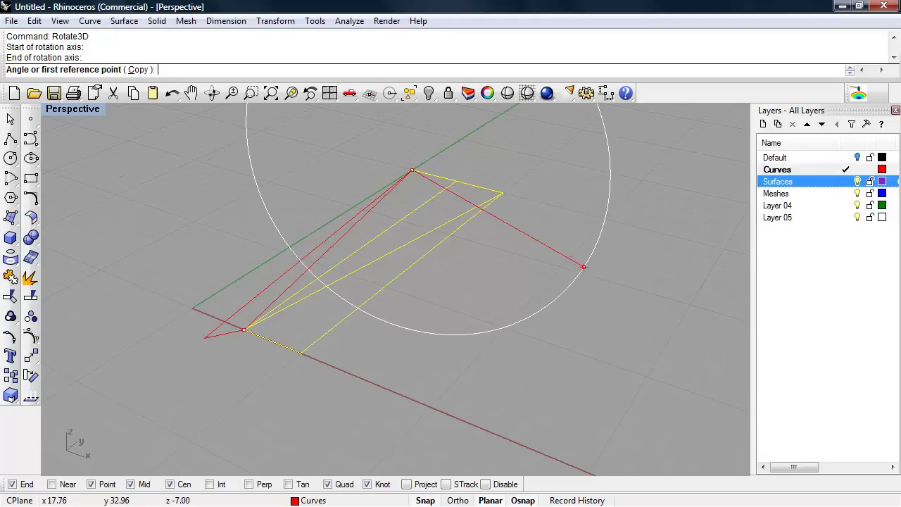
pyautogui.write('-')
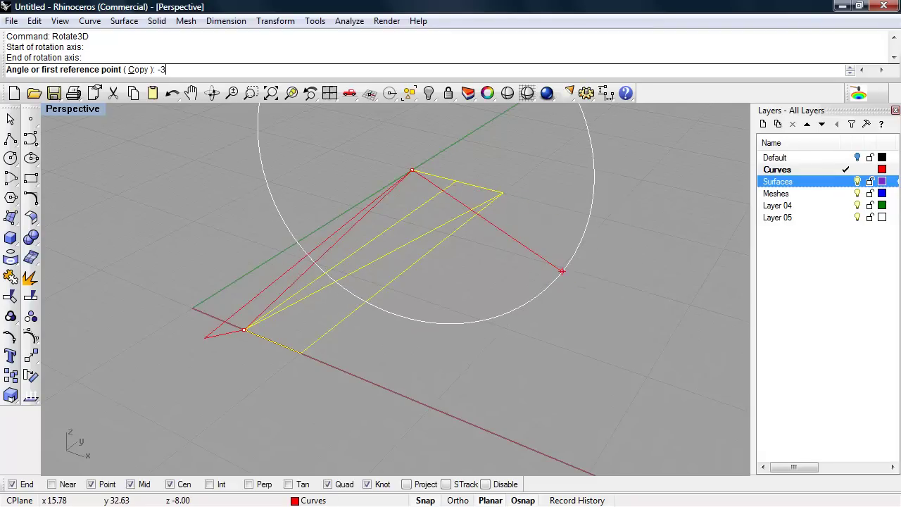
pyautogui.write('30')
pyautogui.press('Return')
# Reselect the two rotated rectangle curves and orbit to see them from another side
pyautogui.moveTo(560, 270); pyautogui.dragTo(509, 335, button='right')
pyautogui.click(509, 336)
pyautogui.moveTo(469, 291); pyautogui.dragTo(388, 262)
pyautogui.moveTo(388, 261); pyautogui.dragTo(439, 342, button='right')
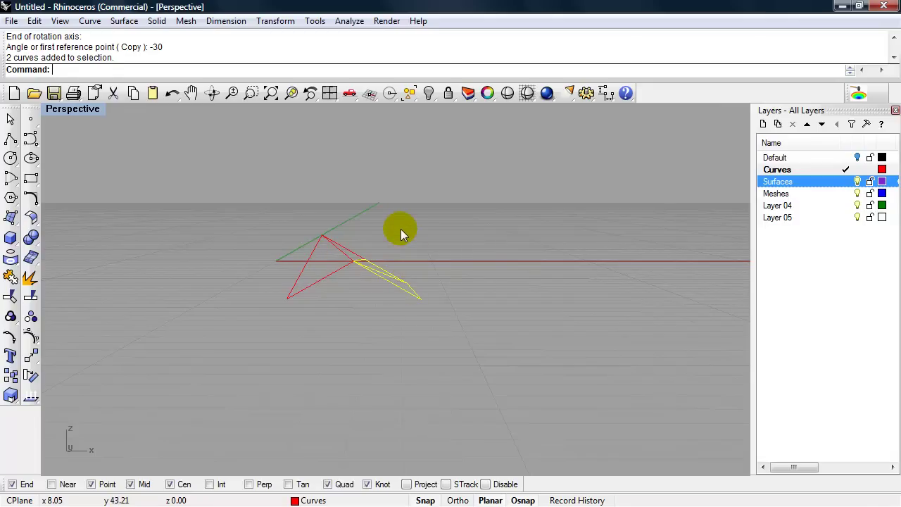
pyautogui.moveTo(413, 232); pyautogui.dragTo(401, 246, button='right')
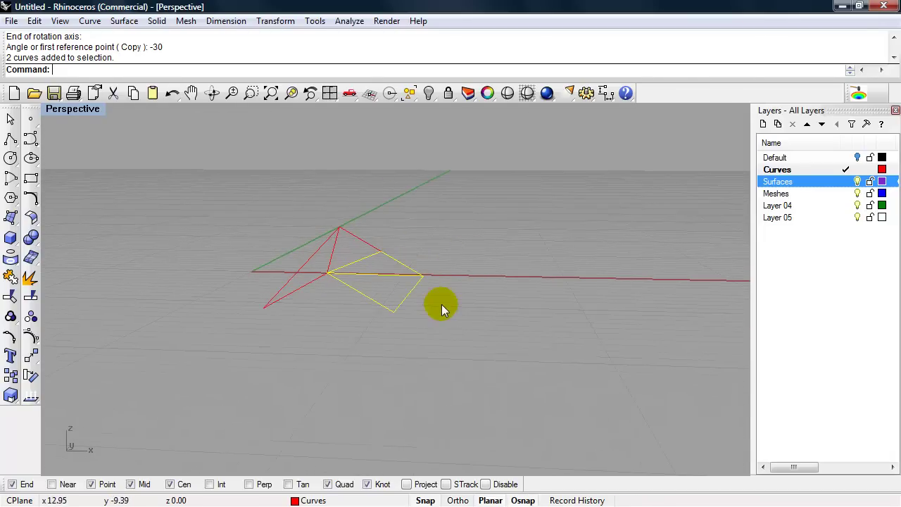
# Rotate the selected curves 60° in 3D about the axis between the two triangle vertices
pyautogui.write('Rotated')
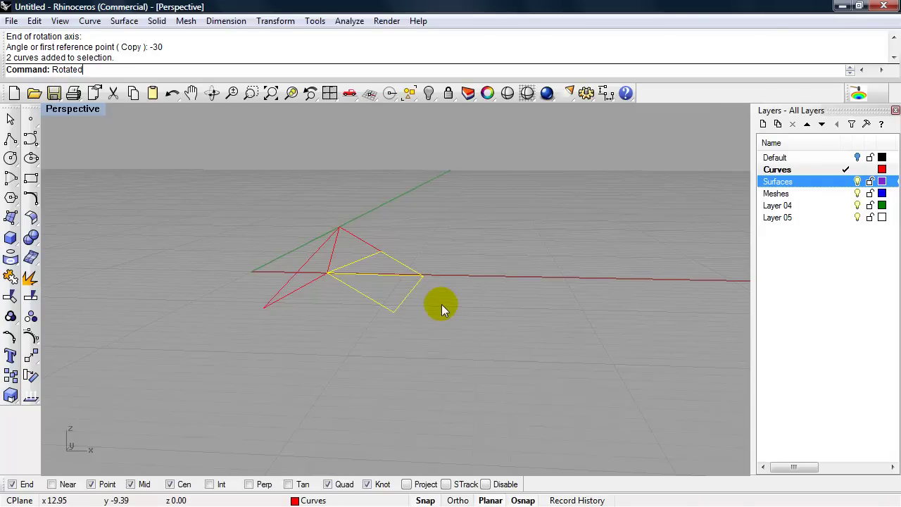
pyautogui.press('BackSpace')
pyautogui.write('3D')
pyautogui.press('Return')
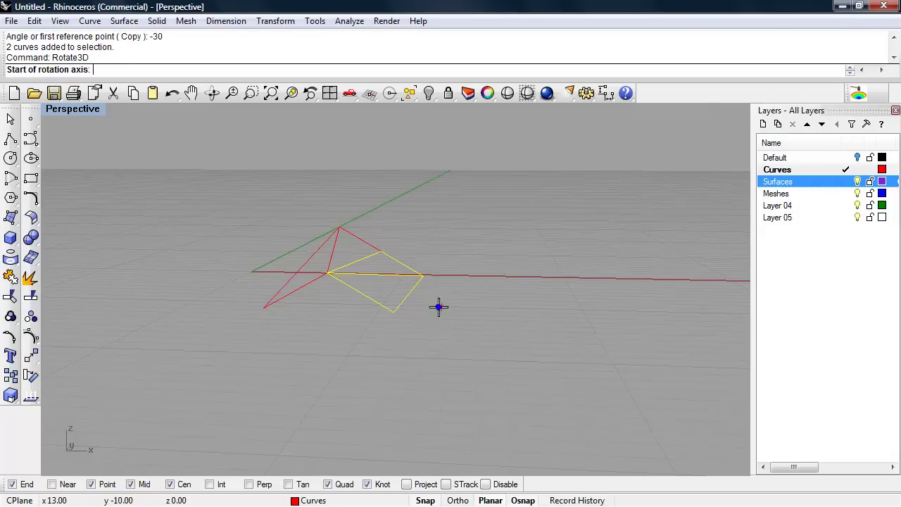
pyautogui.moveTo(434, 326); pyautogui.dragTo(405, 358, button='right')
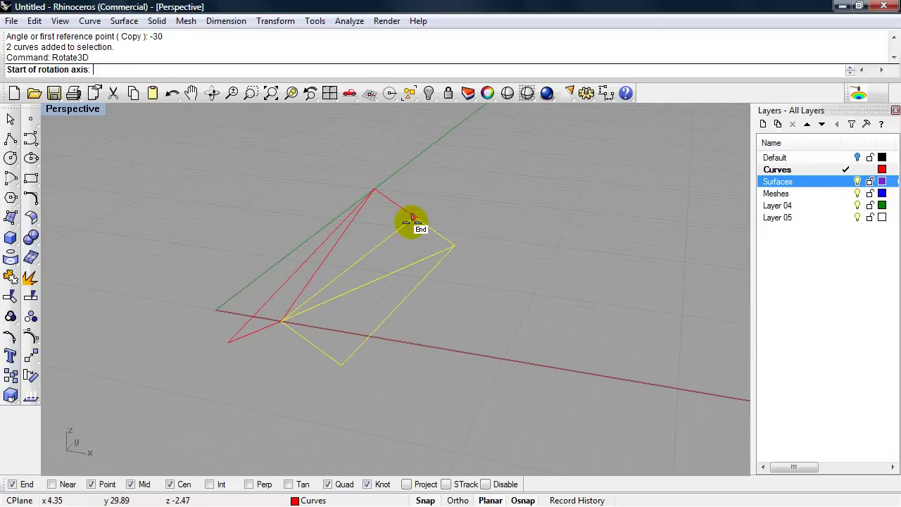
pyautogui.click(414, 217)
pyautogui.click(292, 315)
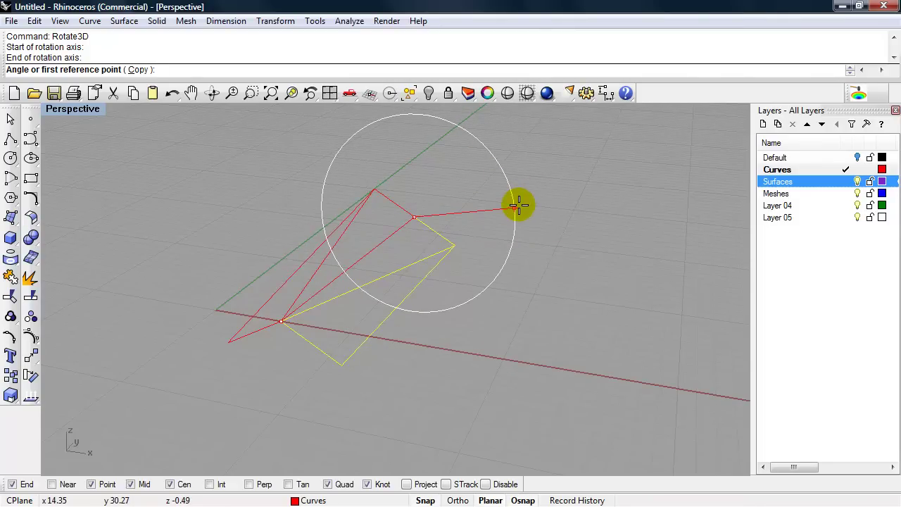
pyautogui.write('60')
pyautogui.press('Return')
# Orbit around the folded curves to check the 60° tilt
pyautogui.moveTo(501, 280); pyautogui.dragTo(552, 249, button='right')
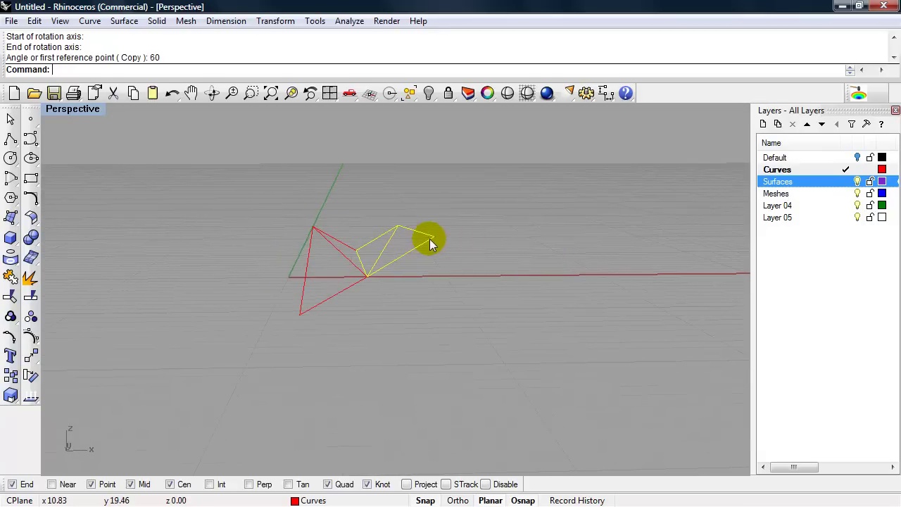
pyautogui.moveTo(432, 243); pyautogui.dragTo(455, 258, button='right')
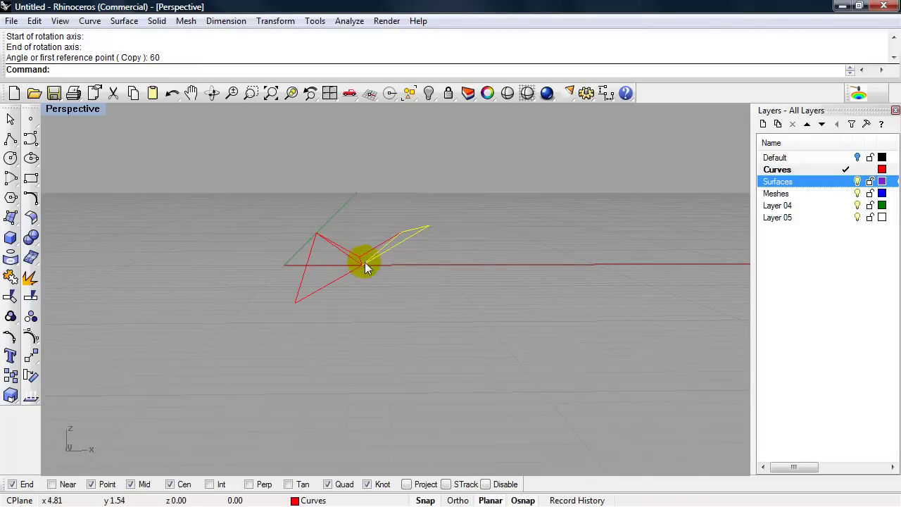
pyautogui.moveTo(432, 235); pyautogui.dragTo(436, 281, button='right')
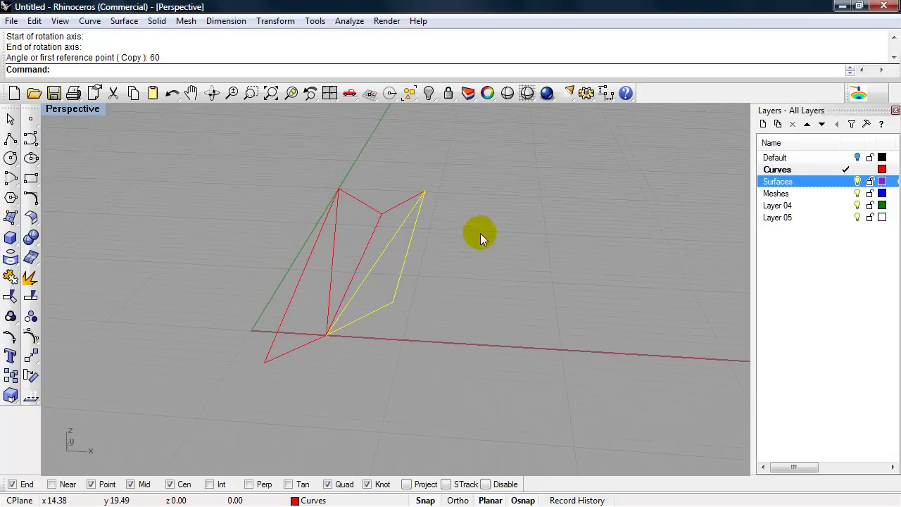
pyautogui.moveTo(481, 239)
pyautogui.mouseDown(button='right')
pyautogui.moveTo(463, 227)
pyautogui.moveTo(498, 243)
pyautogui.moveTo(473, 244)
pyautogui.mouseUp(button='right')
# Rotate the yellow curves −60° in 3D about the axis from the curve endpoint to the lower-left corner
pyautogui.write('Rot')
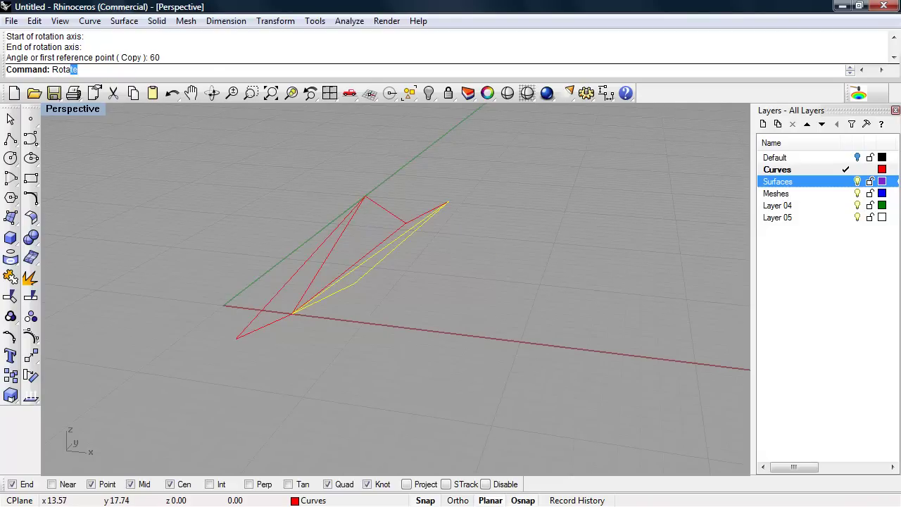
pyautogui.write('a')
pyautogui.press('Down')
pyautogui.press('Return')
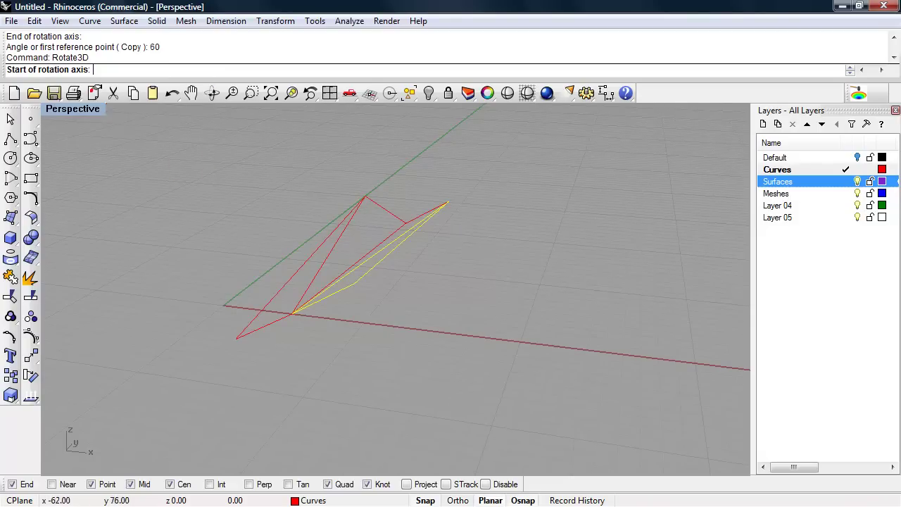
pyautogui.moveTo(293, 203); pyautogui.dragTo(446, 201, button='right')
pyautogui.click(469, 170)
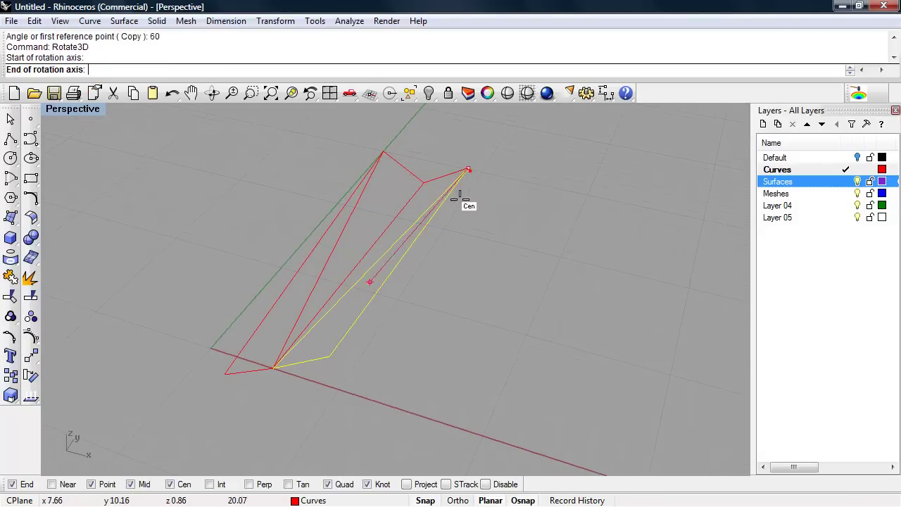
pyautogui.click(272, 368)
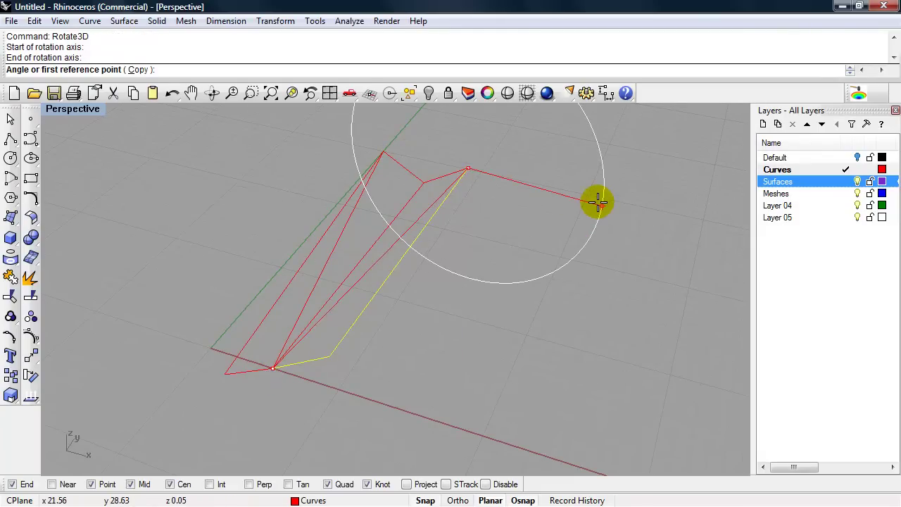
pyautogui.write('-60')
pyautogui.press('Return')
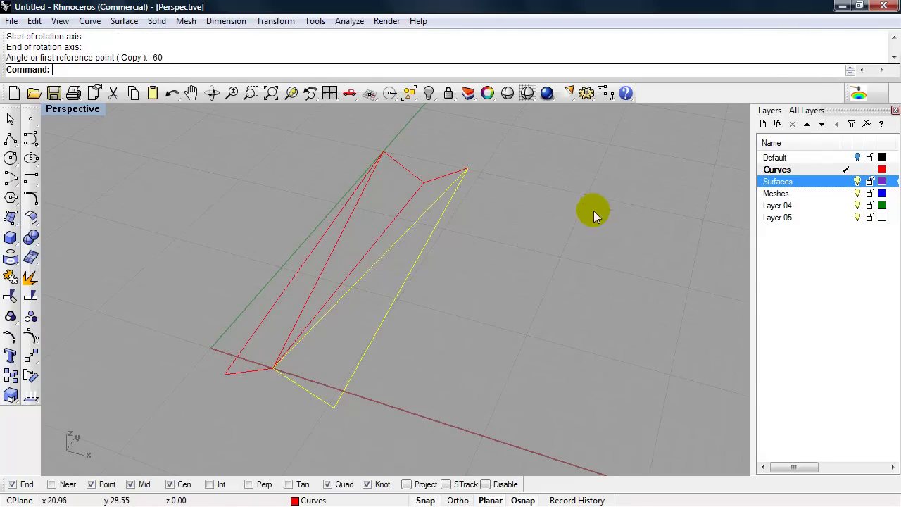
# Inspect the completed fold from a low side angle and clear the selection
pyautogui.moveTo(567, 246); pyautogui.dragTo(444, 310, button='right')
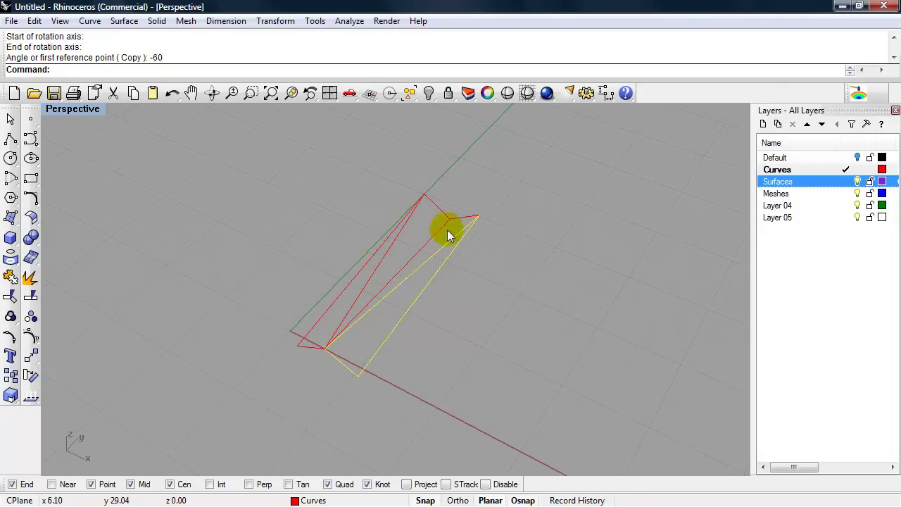
pyautogui.moveTo(371, 289); pyautogui.dragTo(442, 321, button='right')
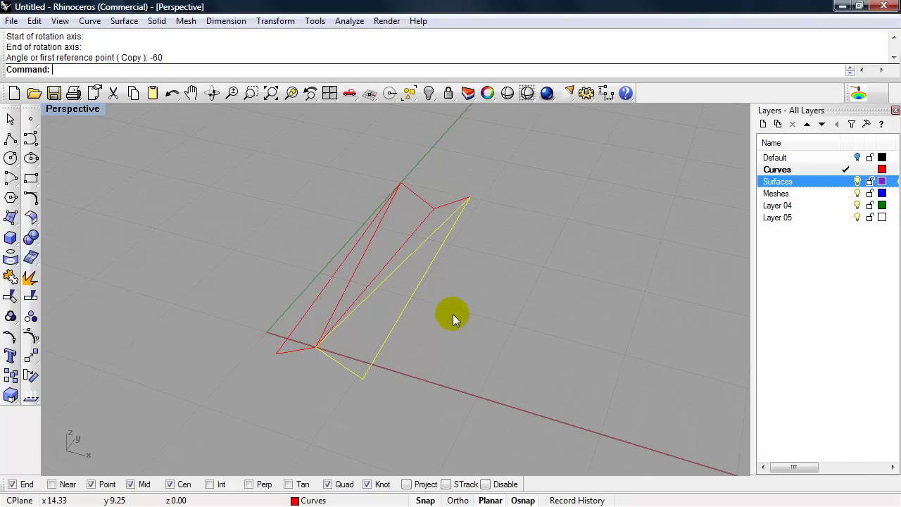
pyautogui.moveTo(452, 318); pyautogui.dragTo(450, 309, button='right')
pyautogui.press('Escape')
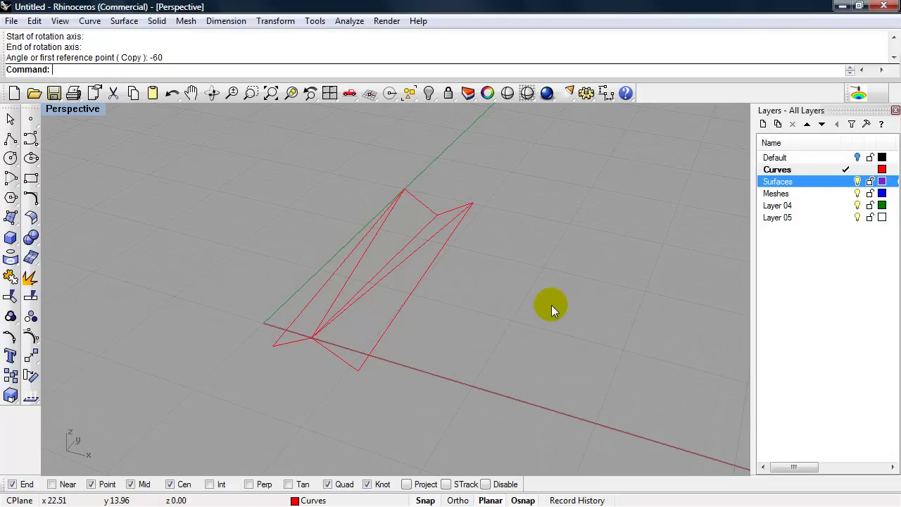
pyautogui.moveTo(552, 304); pyautogui.dragTo(508, 304, button='right')
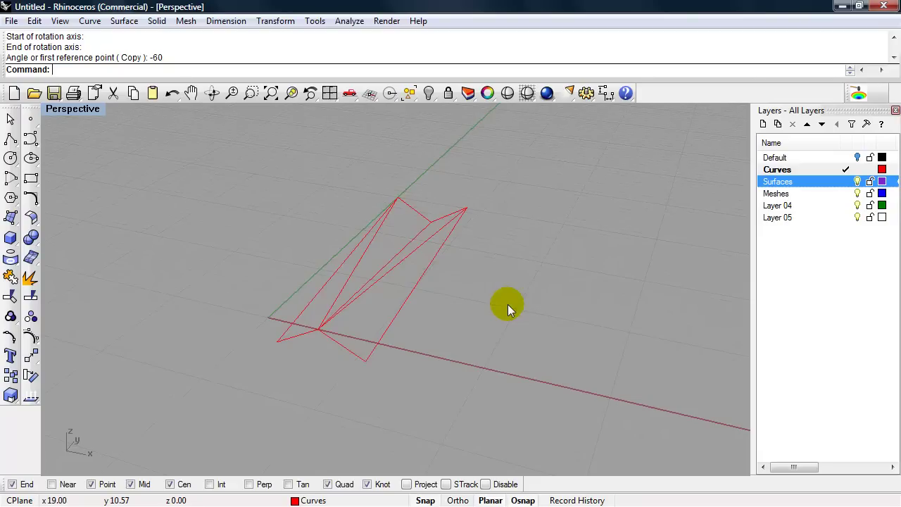
# Set the construction plane to World Front
pyautogui.write('CPlane')
pyautogui.press('Return')
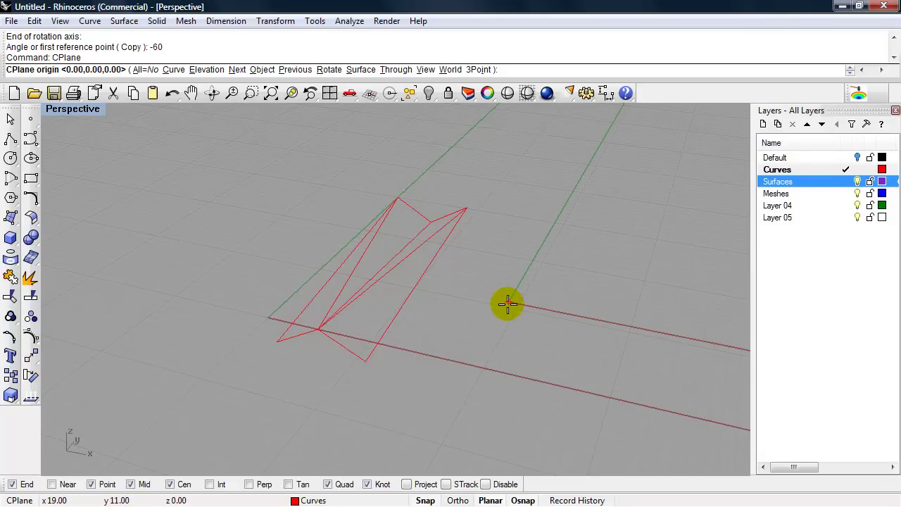
pyautogui.click(451, 69)
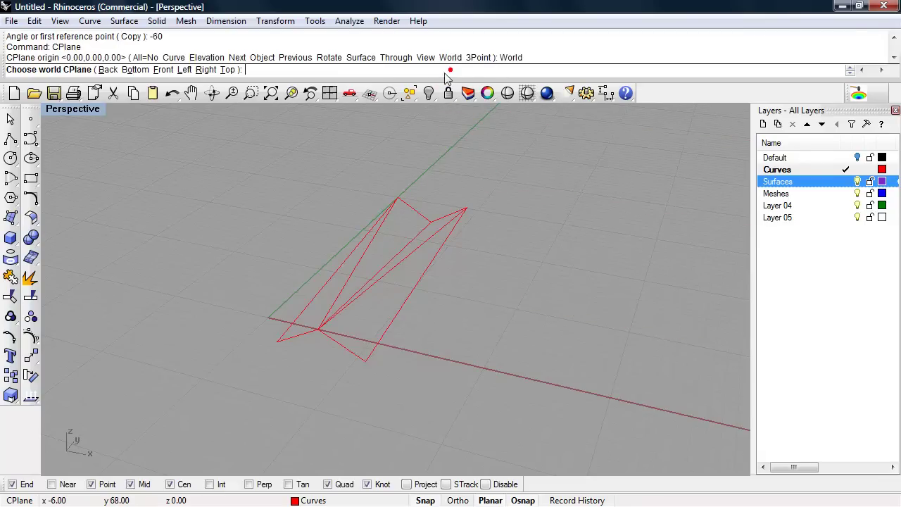
pyautogui.click(163, 69)
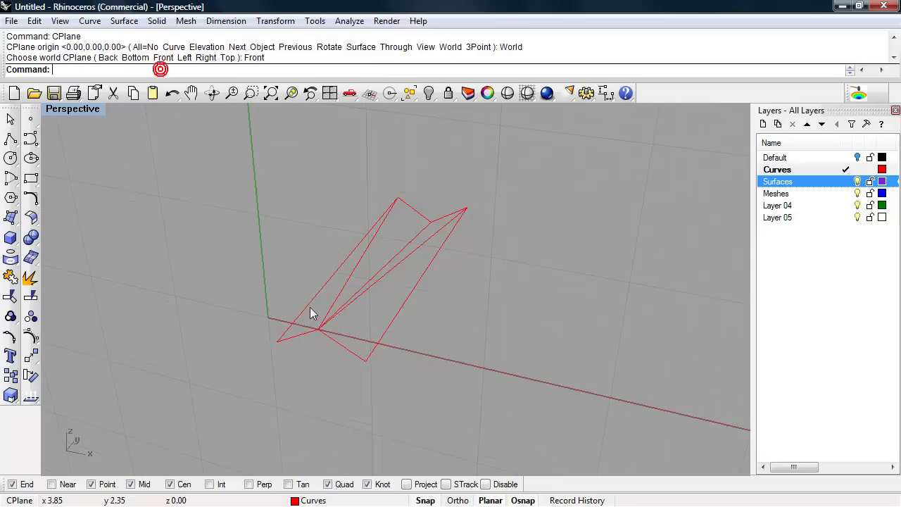
# Make Surfaces the current layer and window-select all four roof curves
pyautogui.moveTo(316, 285); pyautogui.dragTo(313, 292, button='right')
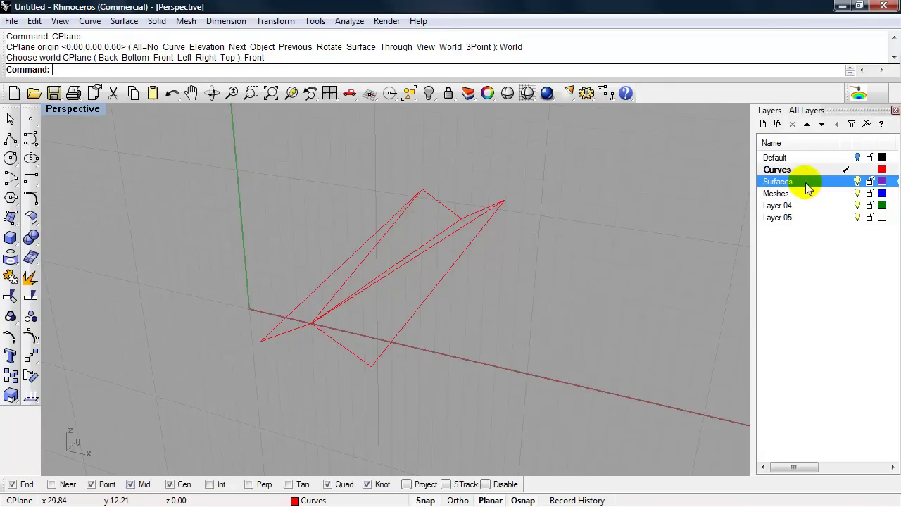
pyautogui.click(845, 181)
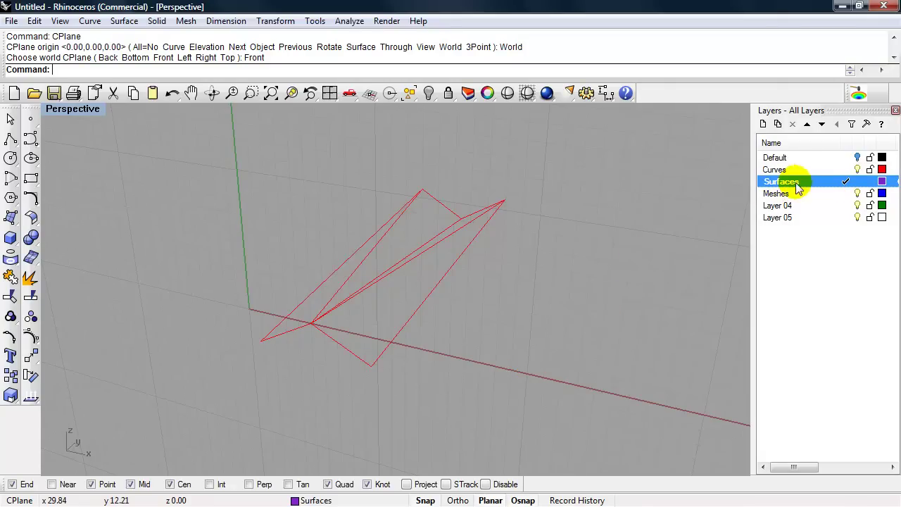
pyautogui.moveTo(245, 180); pyautogui.dragTo(247, 211)
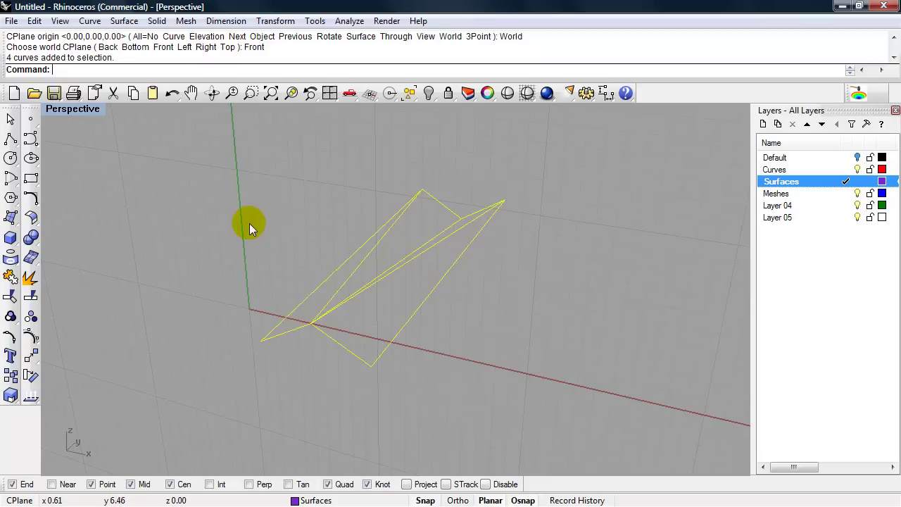
# Extrude the four fold curves 0.25 along the green axis into capped solid slabs
pyautogui.write('ExtrudeCrv')
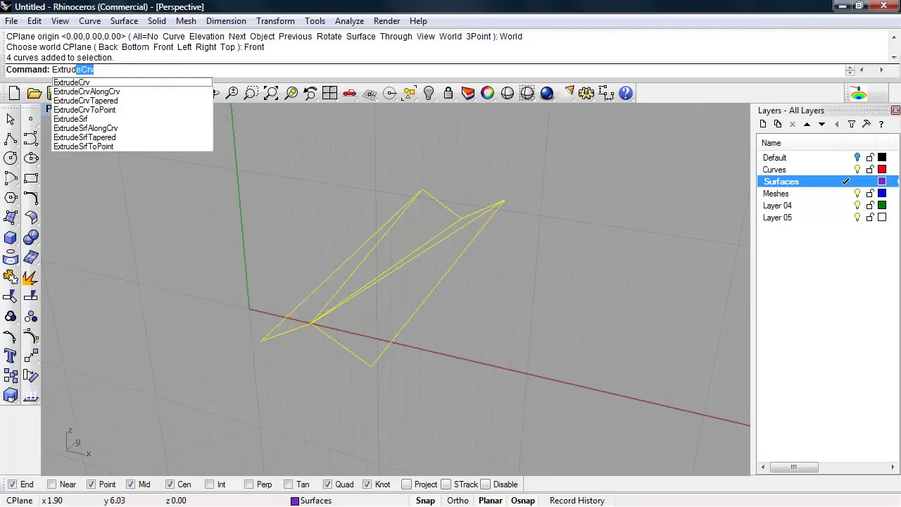
pyautogui.click(101, 83)
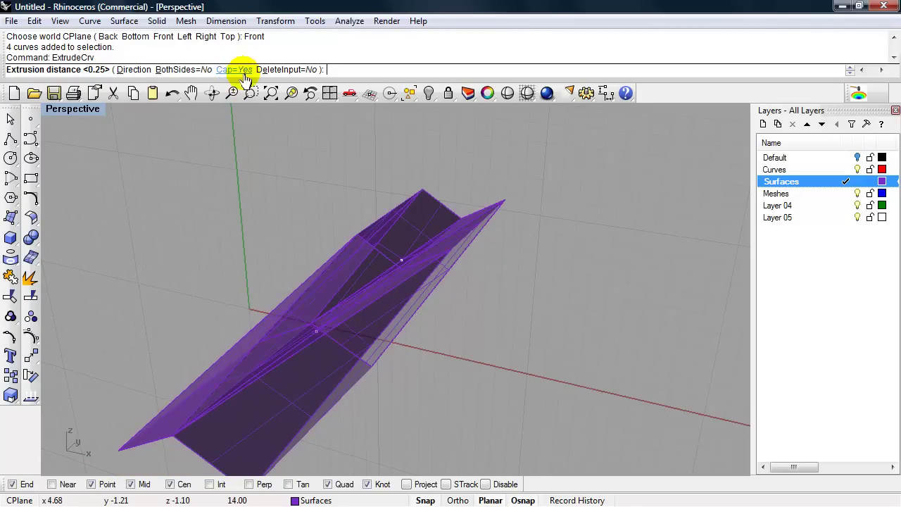
pyautogui.click(134, 71)
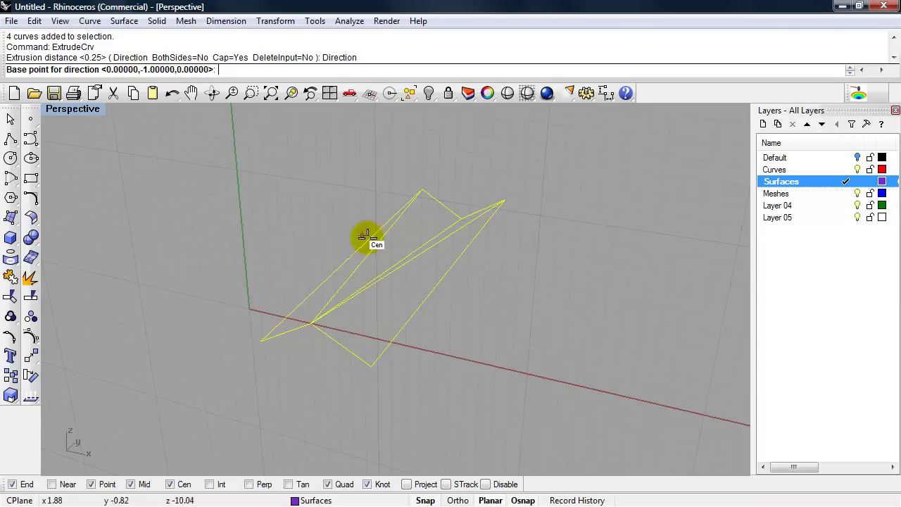
pyautogui.click(237, 169)
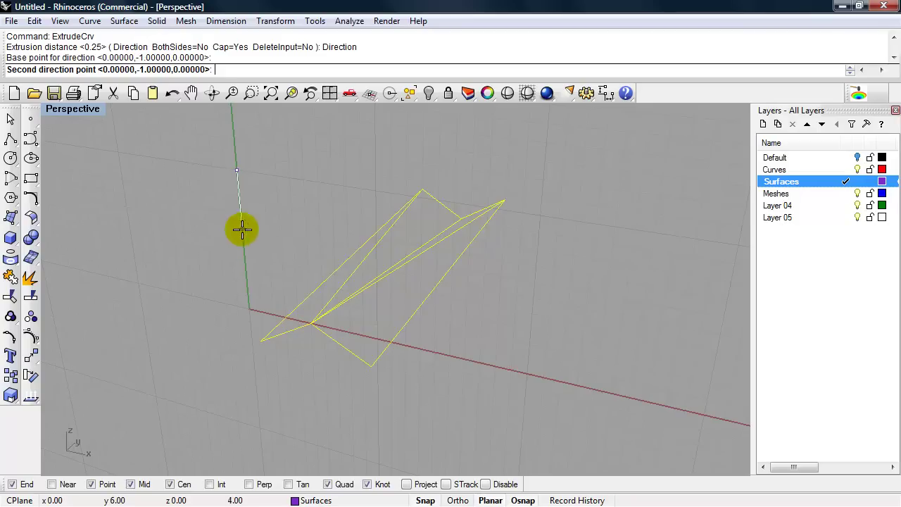
pyautogui.click(240, 253)
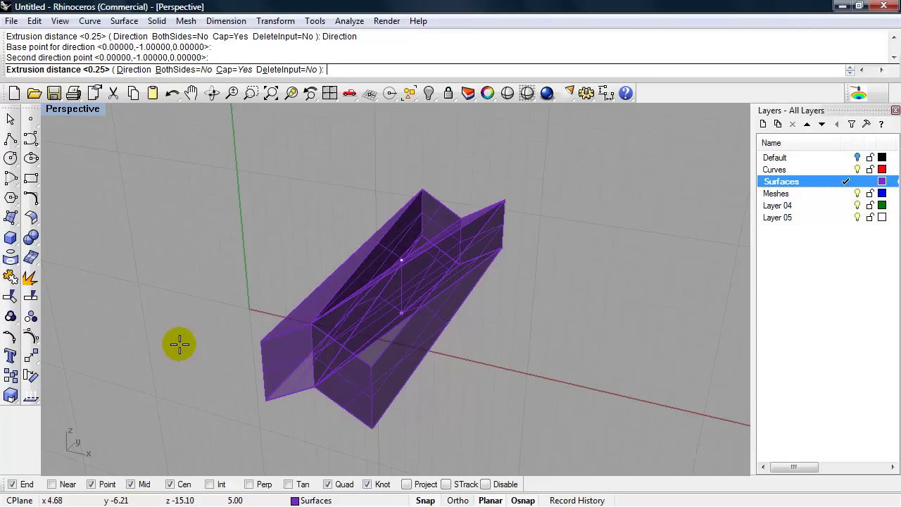
pyautogui.click(179, 343)
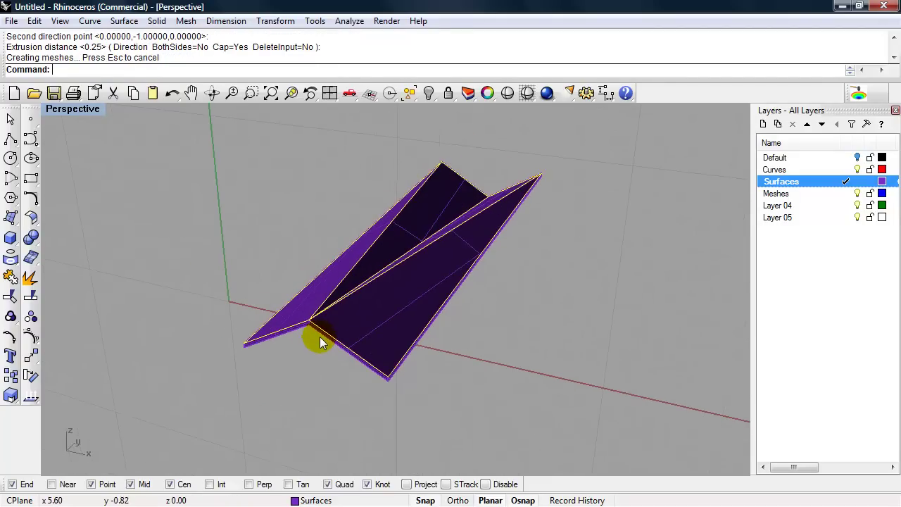
# Orbit and zoom around the thickened purple slabs to inspect them
pyautogui.moveTo(446, 342); pyautogui.dragTo(233, 332, button='right')
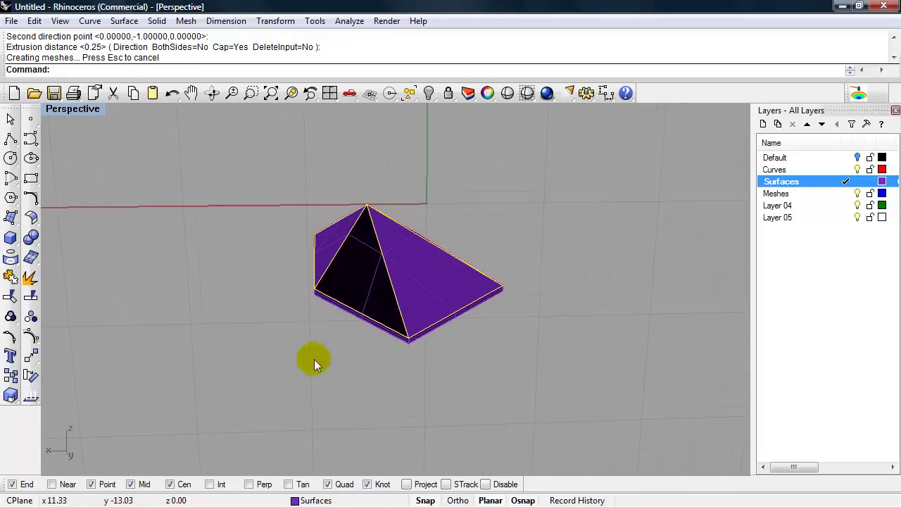
pyautogui.scroll(3, 428, 329)
pyautogui.click(515, 212)
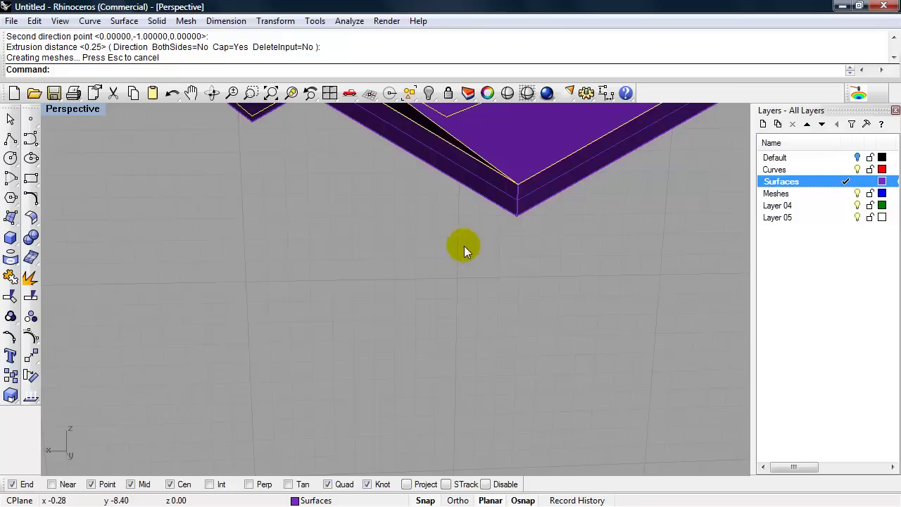
pyautogui.scroll(-3, 461, 251)
pyautogui.moveTo(293, 155); pyautogui.dragTo(291, 312, button='right')
pyautogui.scroll(3, 411, 254)
pyautogui.scroll(-3, 379, 221)
pyautogui.scroll(3, 317, 187)
pyautogui.scroll(-3, 316, 187)
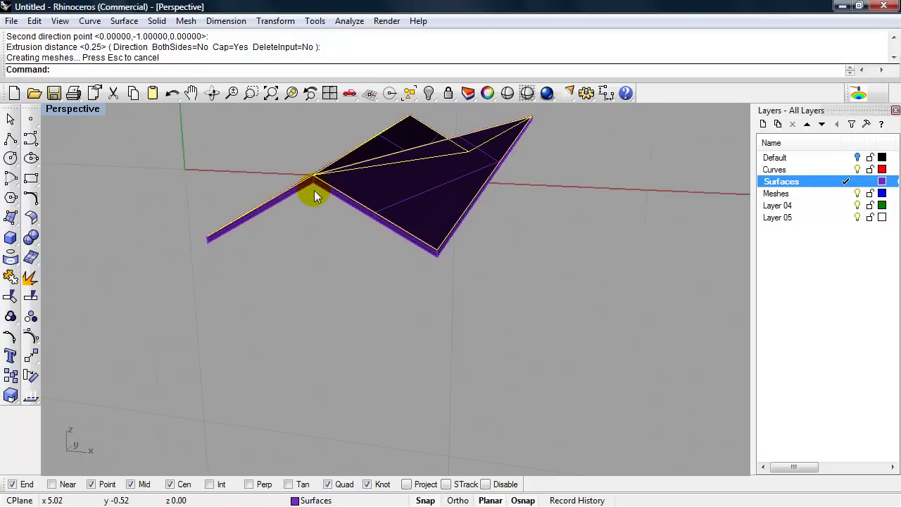
# Turn off the Curves layer so only the folded-plate slabs remain visible
pyautogui.moveTo(313, 190); pyautogui.dragTo(423, 323, button='right')
pyautogui.moveTo(464, 270); pyautogui.dragTo(470, 267, button='right')
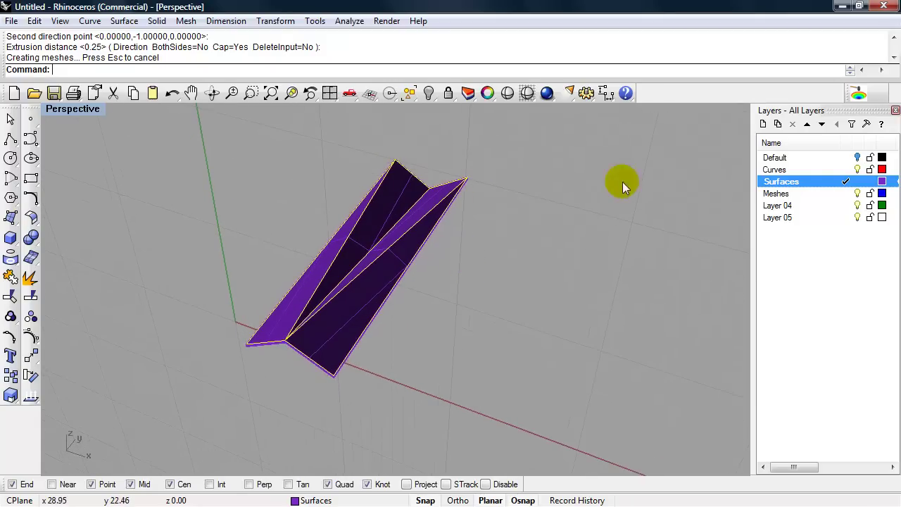
pyautogui.click(858, 171)
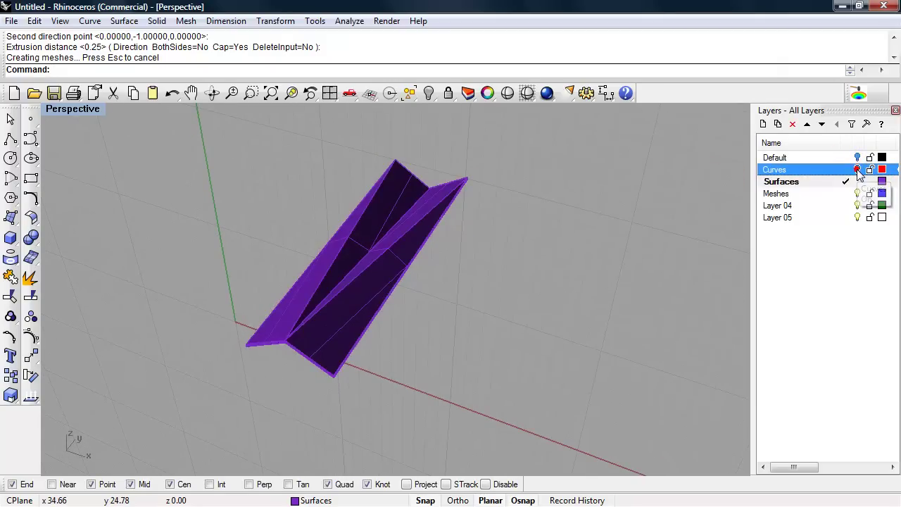
pyautogui.moveTo(514, 338); pyautogui.dragTo(487, 320, button='right')
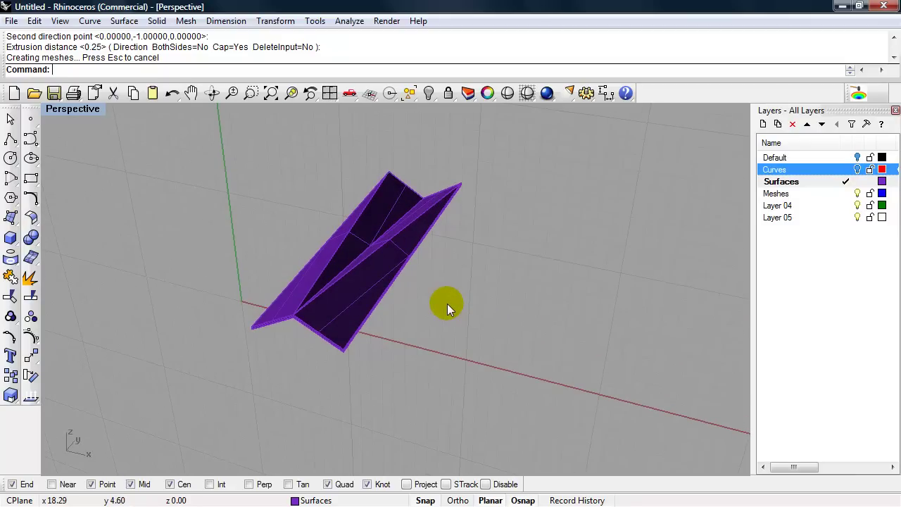
# Reset the construction plane to World Top
pyautogui.write('CPl')
pyautogui.press('Return')
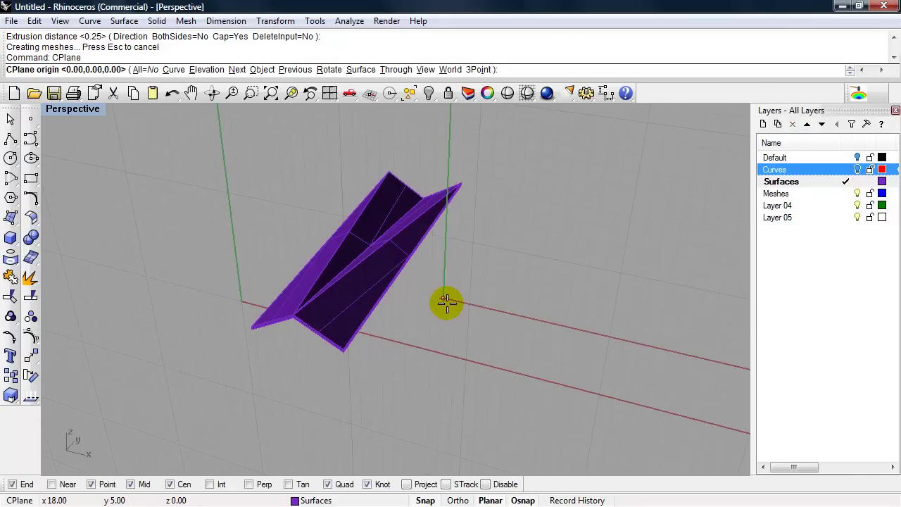
pyautogui.click(451, 69)
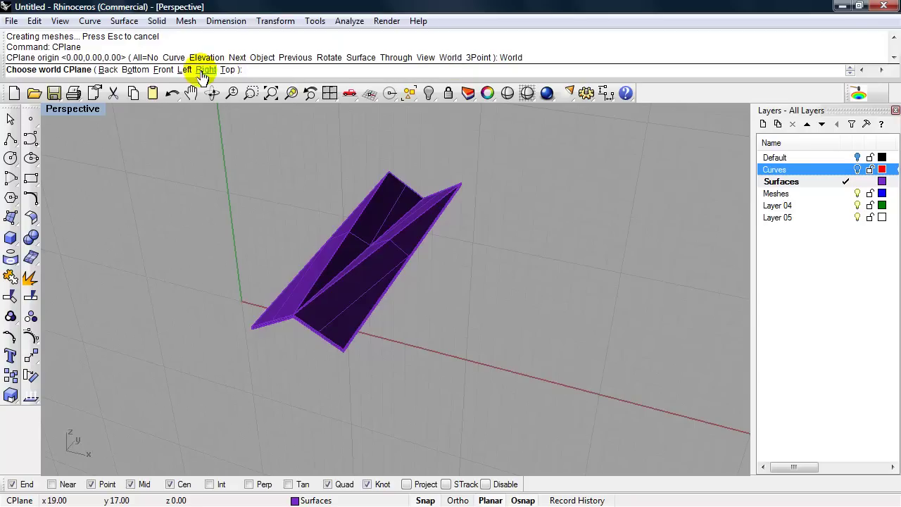
pyautogui.click(226, 69)
# Crossing-select all four polysurfaces of the folded piece
pyautogui.moveTo(301, 254); pyautogui.dragTo(439, 331, button='right')
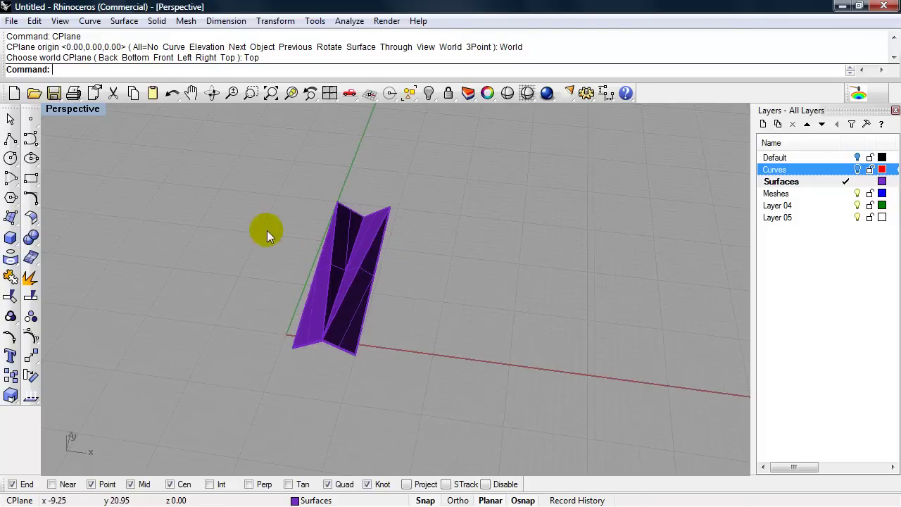
pyautogui.moveTo(415, 320); pyautogui.dragTo(446, 328, button='right')
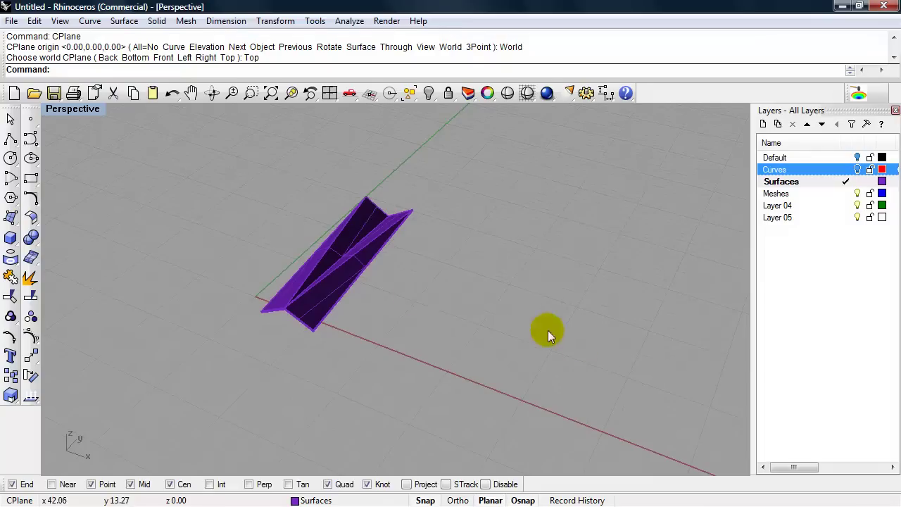
pyautogui.moveTo(241, 189); pyautogui.dragTo(225, 173)
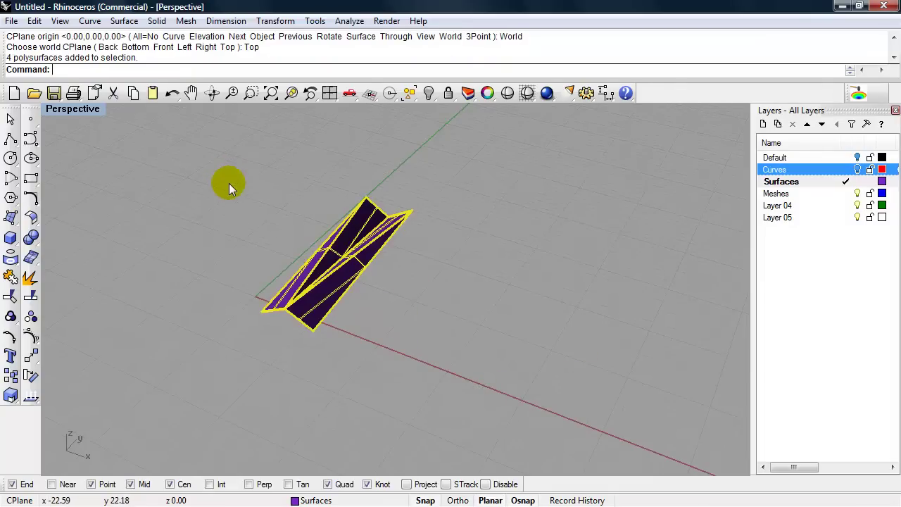
# Mirror a copy of the folded piece across a plane snapped between two corner end points
pyautogui.rightClick(376, 308)
pyautogui.write('Mi')
pyautogui.press('Return')
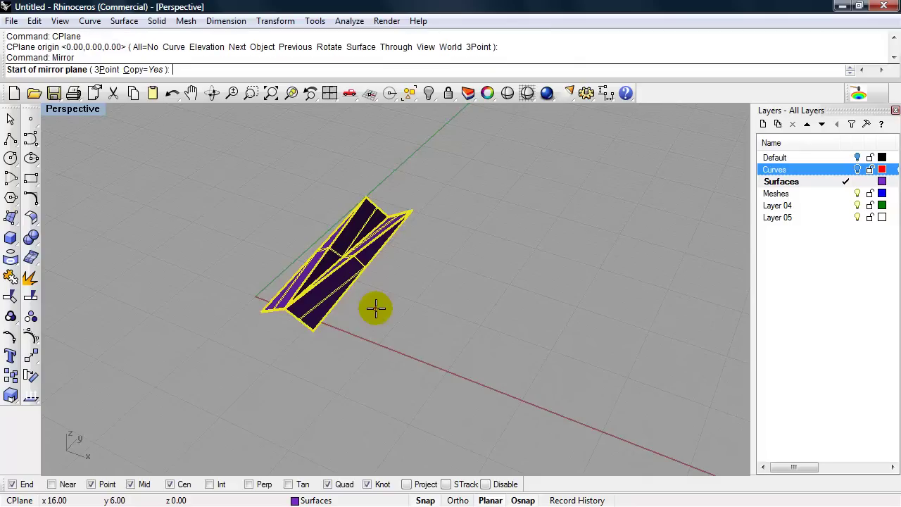
pyautogui.scroll(3, 345, 322)
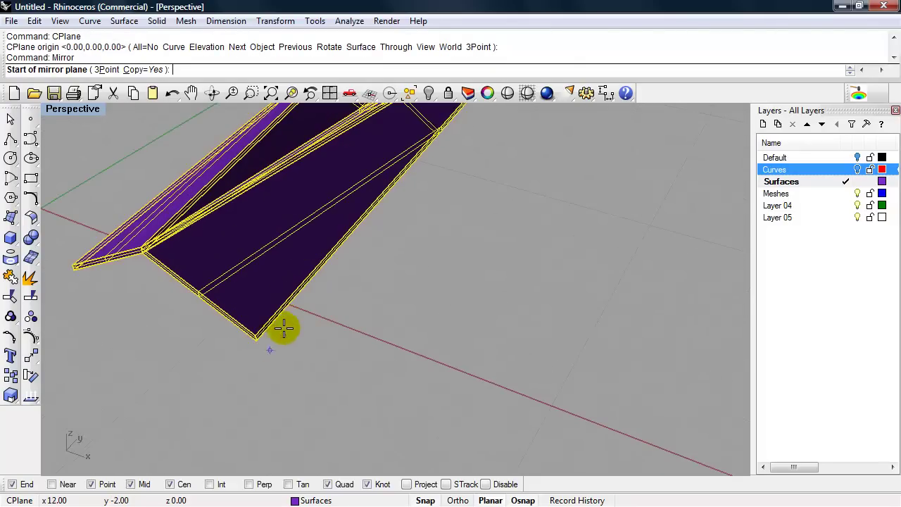
pyautogui.scroll(3, 257, 339)
pyautogui.click(253, 336)
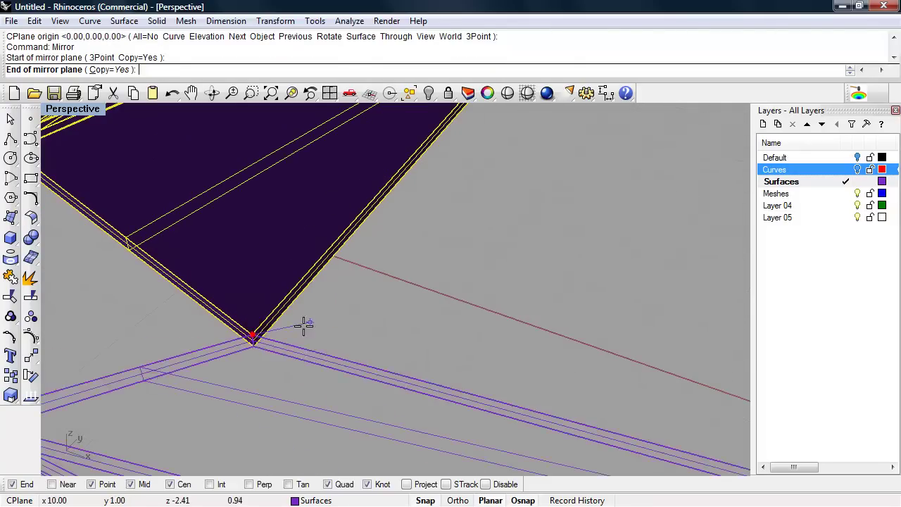
pyautogui.scroll(-3, 352, 303)
pyautogui.scroll(3, 478, 119)
pyautogui.scroll(5, 479, 141)
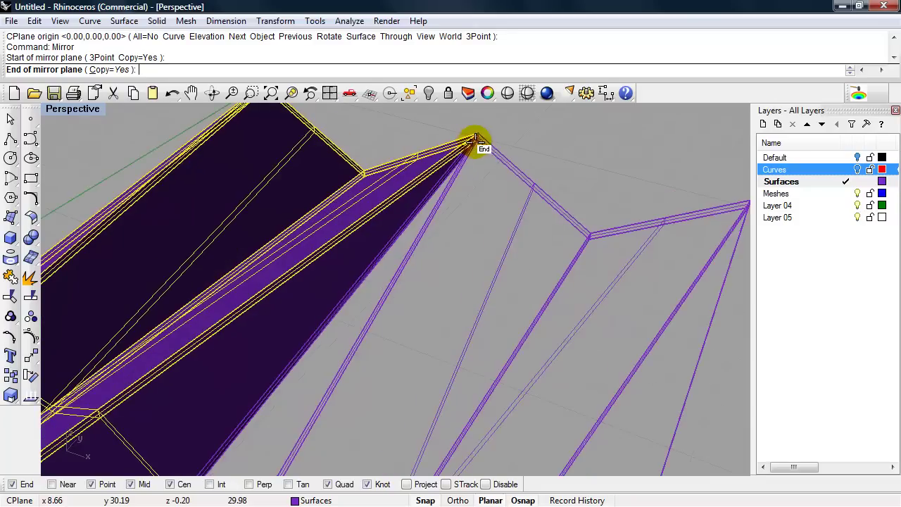
pyautogui.click(469, 125)
pyautogui.scroll(-5, 418, 198)
# Select all eight polysurfaces and mirror them again from the near corner to the peak corner
pyautogui.click(458, 343)
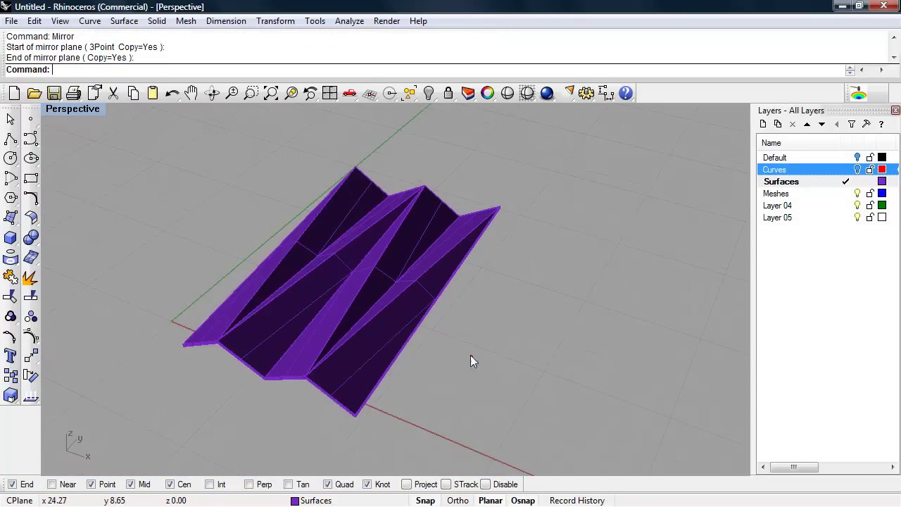
pyautogui.moveTo(461, 356); pyautogui.dragTo(218, 214)
pyautogui.press('Return')
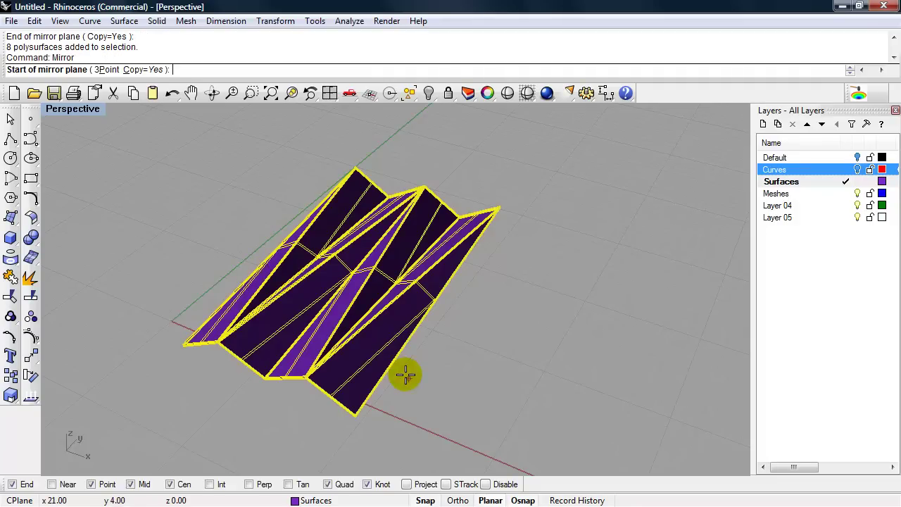
pyautogui.write('mirror')
pyautogui.rightClick(406, 375)
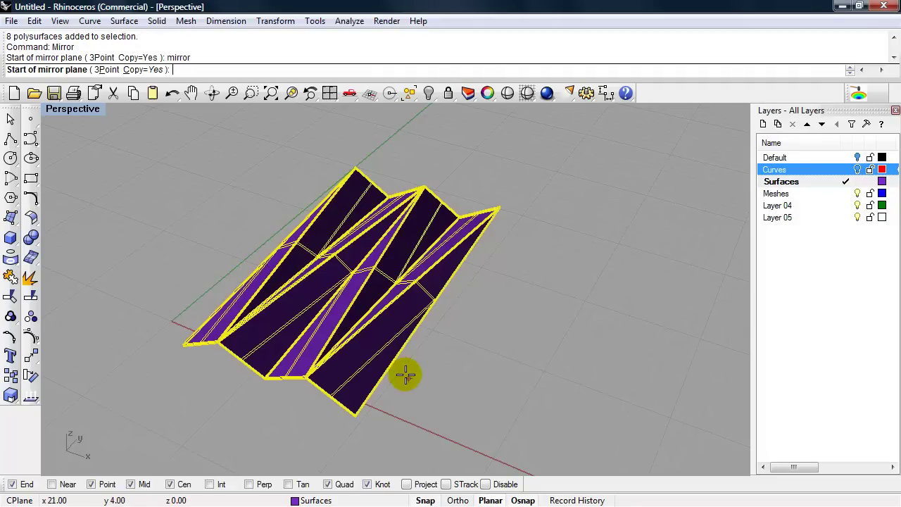
pyautogui.scroll(8, 352, 433)
pyautogui.click(369, 348)
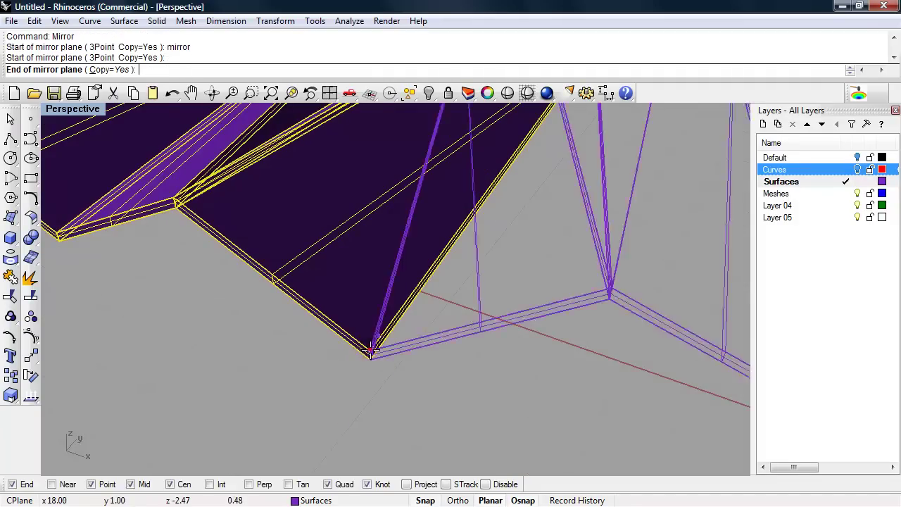
pyautogui.scroll(-5, 371, 366)
pyautogui.scroll(5, 527, 157)
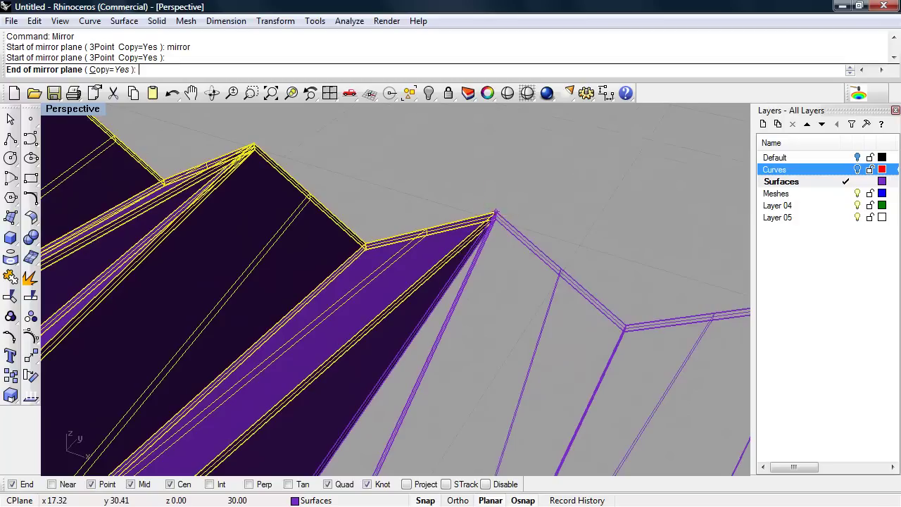
pyautogui.click(495, 207)
pyautogui.scroll(-5, 394, 173)
pyautogui.moveTo(383, 340); pyautogui.dragTo(371, 328, button='right')
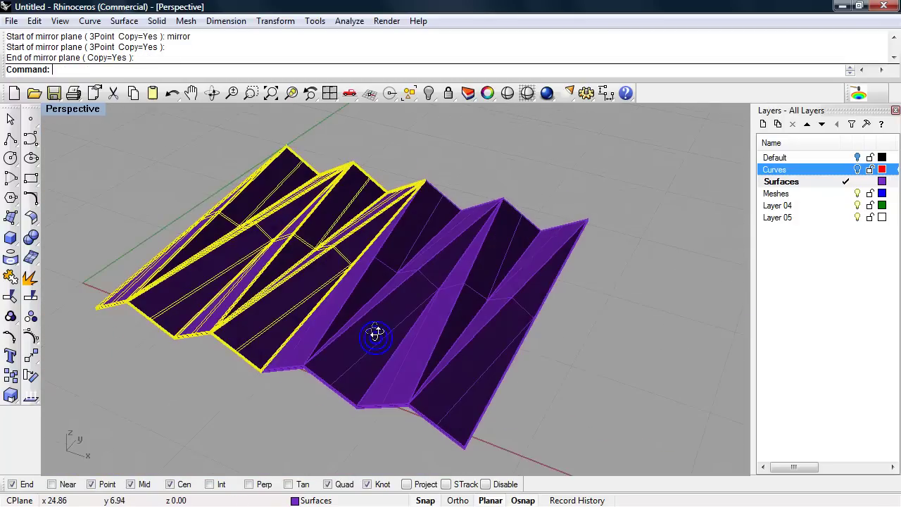
pyautogui.click(547, 350)
pyautogui.moveTo(488, 289); pyautogui.dragTo(582, 296, button='right')
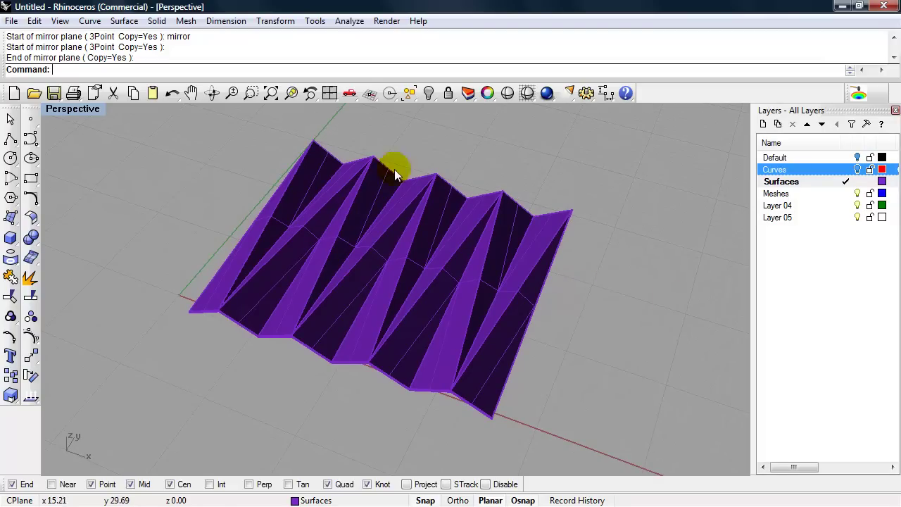
pyautogui.click(534, 276)
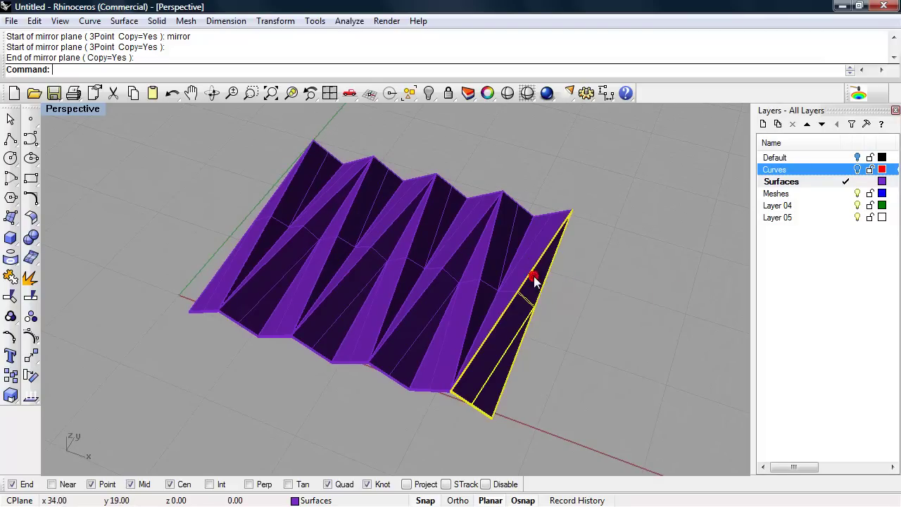
pyautogui.click(516, 240)
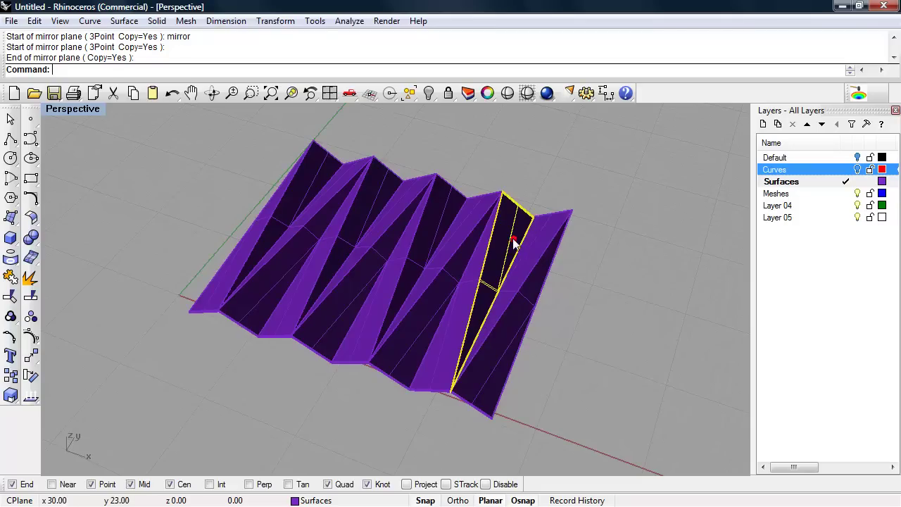
pyautogui.click(477, 254)
pyautogui.click(470, 249)
pyautogui.click(459, 238)
pyautogui.click(427, 231)
pyautogui.click(405, 232)
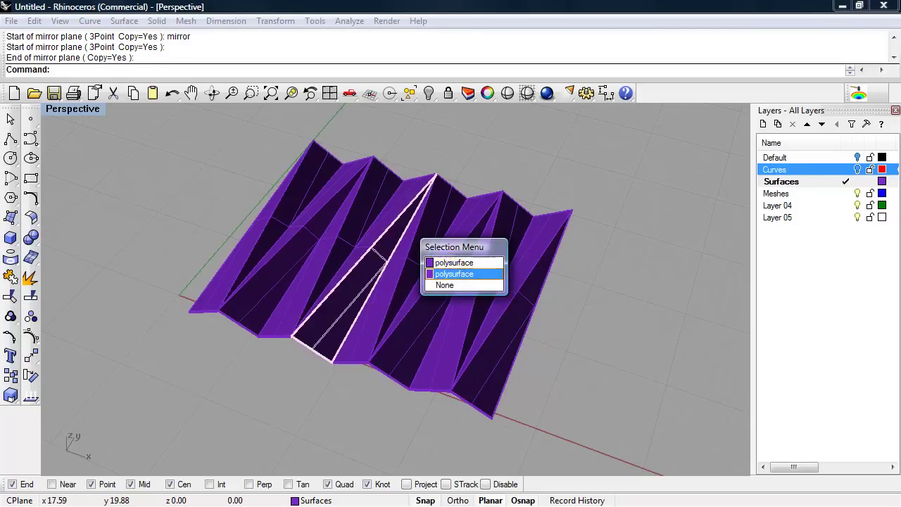
pyautogui.click(478, 153)
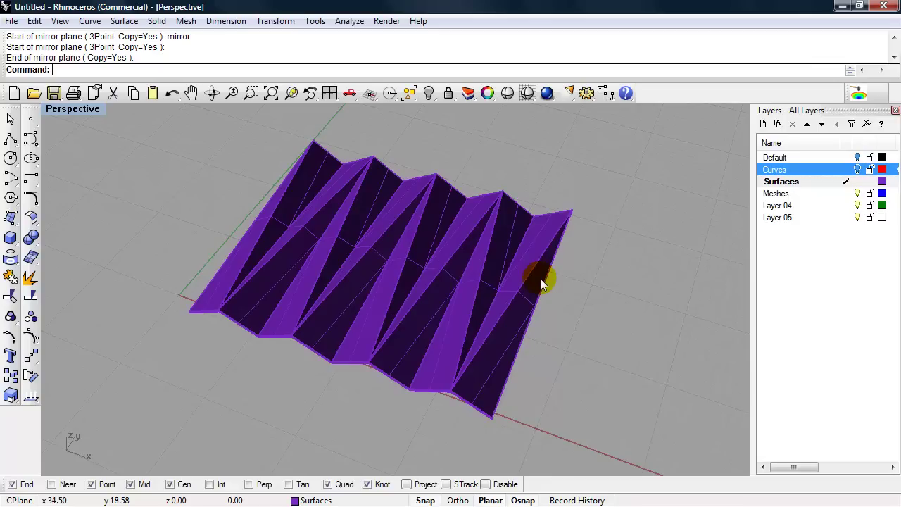
# Run BooleanUnion on all the selected folded-plate slabs to merge them into one solid
pyautogui.write('B')
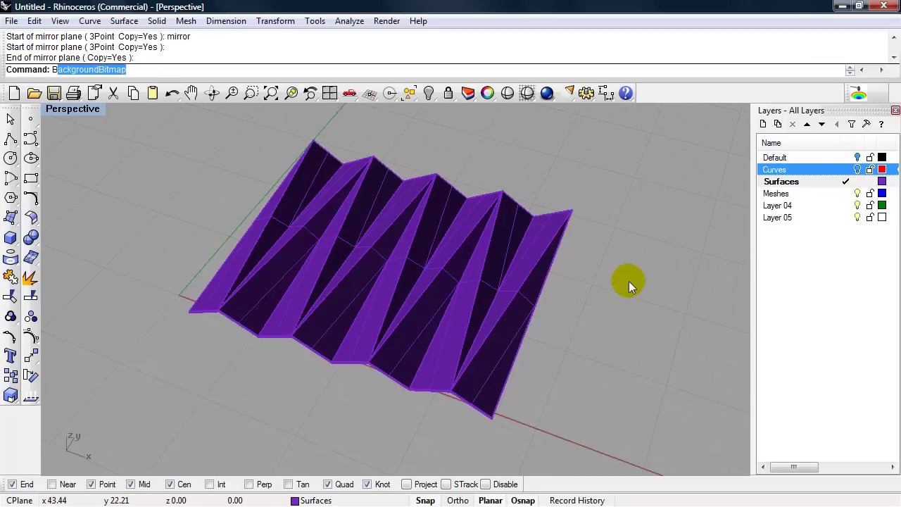
pyautogui.write('oolean2Objects')
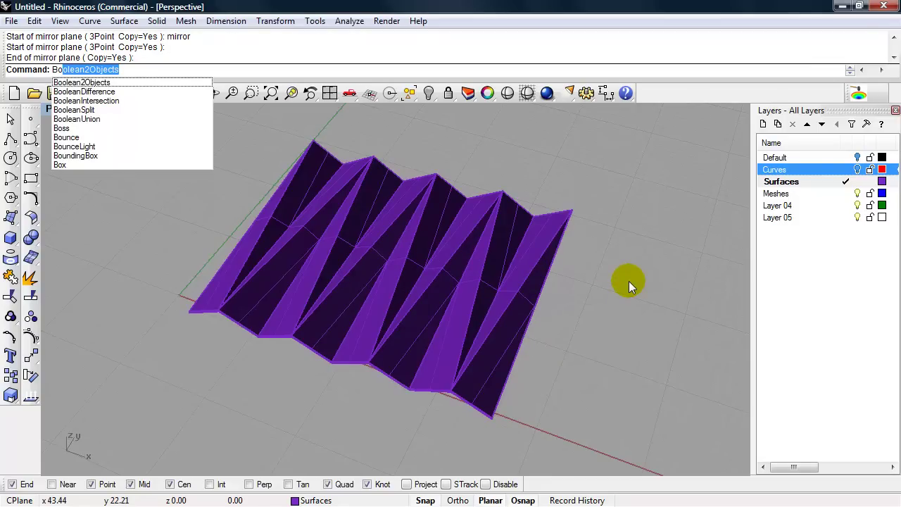
pyautogui.click(100, 119)
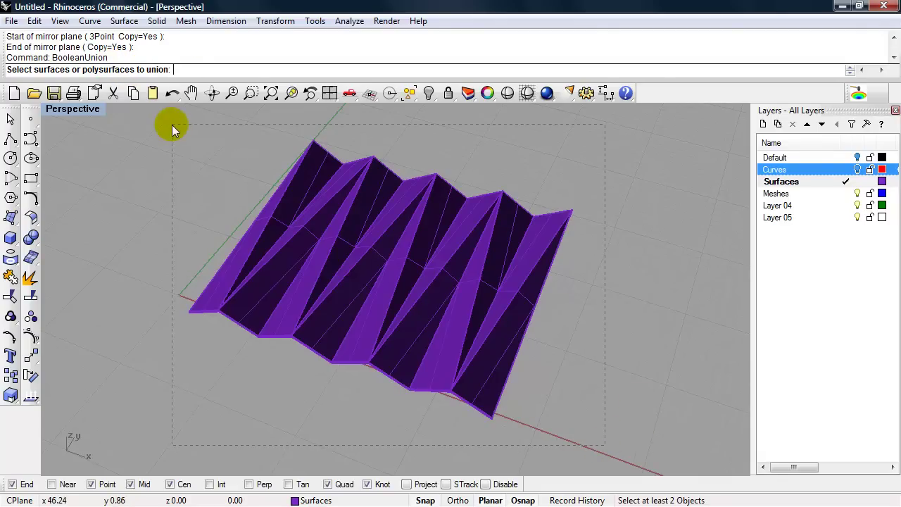
pyautogui.hotkey('ctrl', 'a')
pyautogui.press('Return')
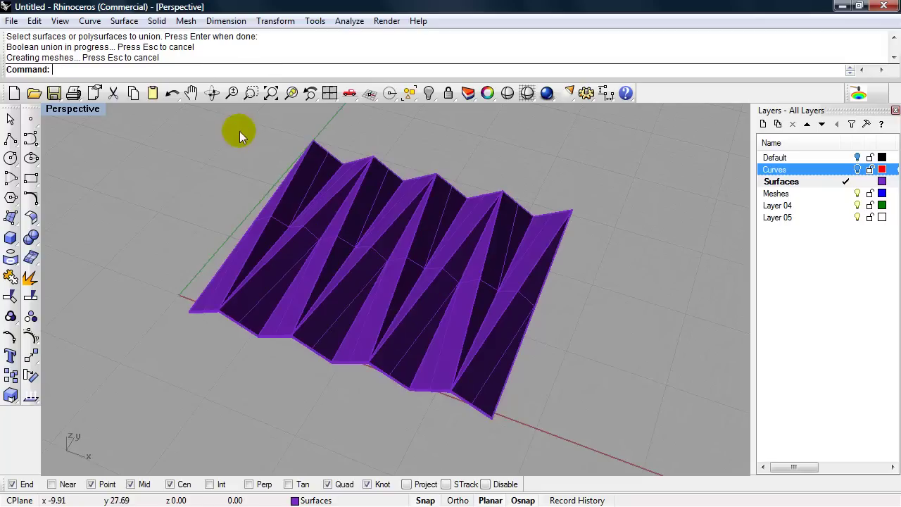
pyautogui.scroll(-1, 256, 197)
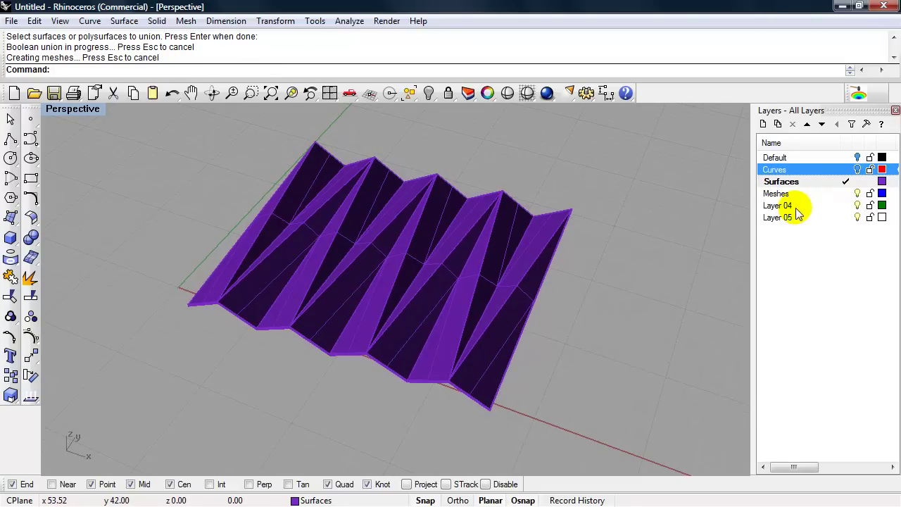
# Make Meshes the current layer and mesh the whole roof into 346 points and 246 polygons
pyautogui.click(814, 195)
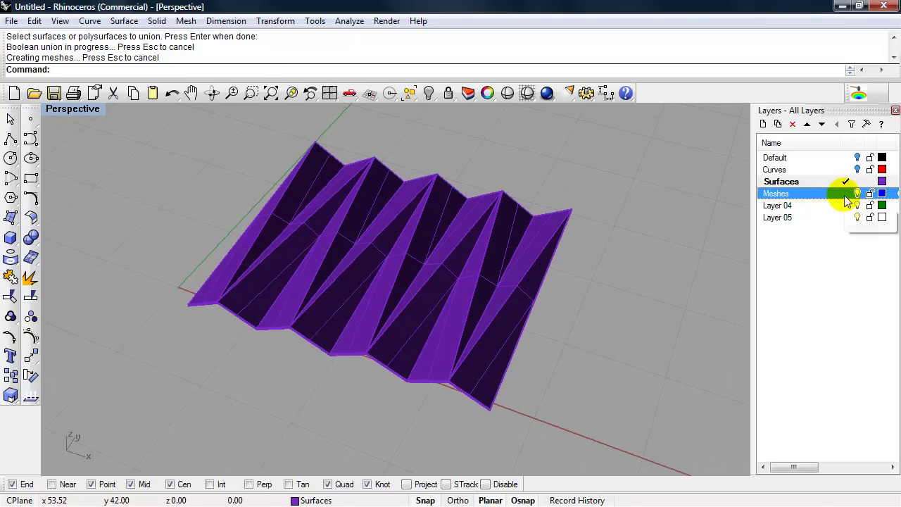
pyautogui.click(844, 193)
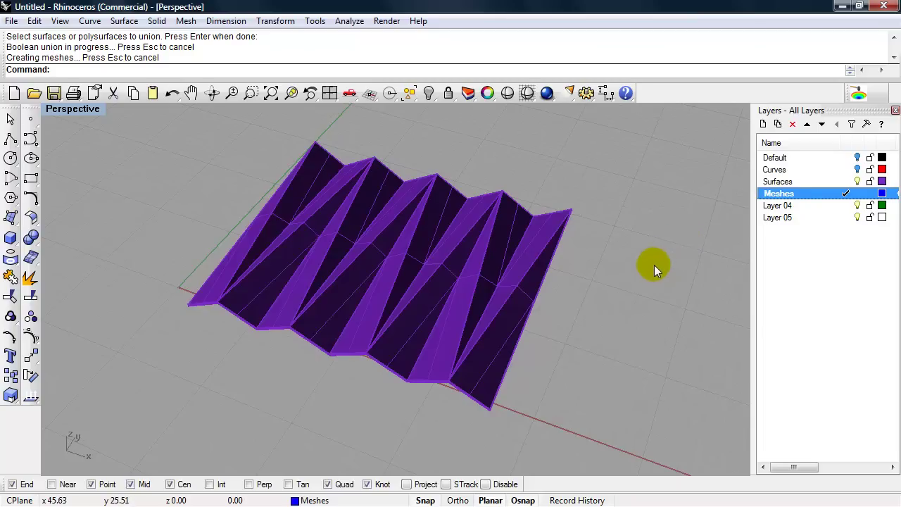
pyautogui.click(64, 70)
pyautogui.write('Mesh')
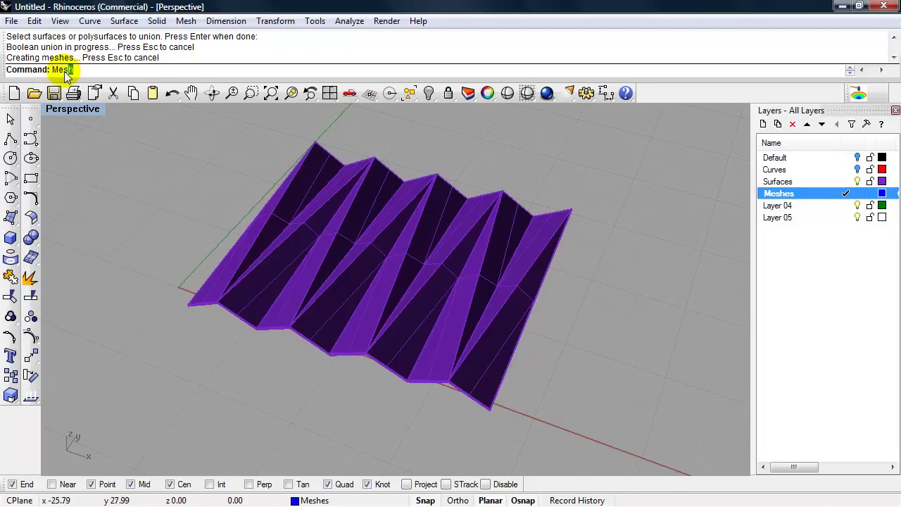
pyautogui.press('Return')
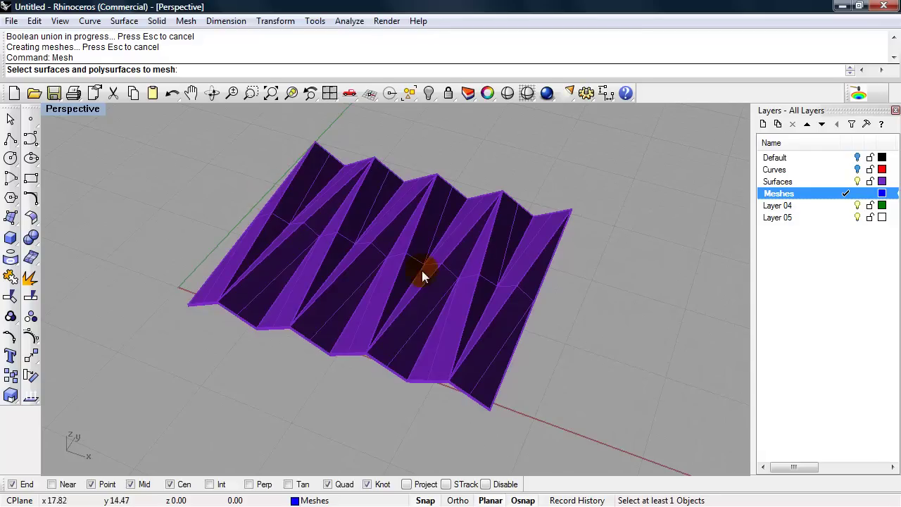
pyautogui.moveTo(599, 416); pyautogui.dragTo(218, 181)
pyautogui.click(671, 290)
pyautogui.moveTo(527, 276); pyautogui.dragTo(613, 301)
pyautogui.click(193, 155)
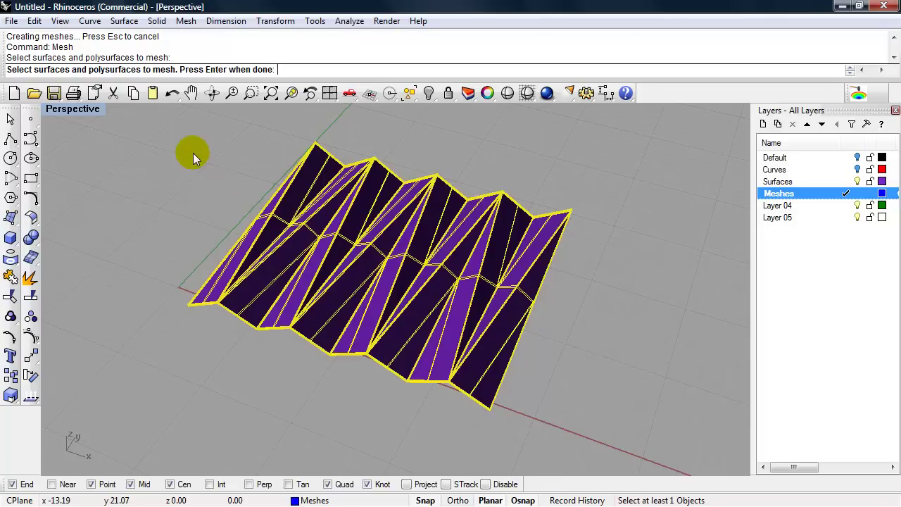
pyautogui.press('Return')
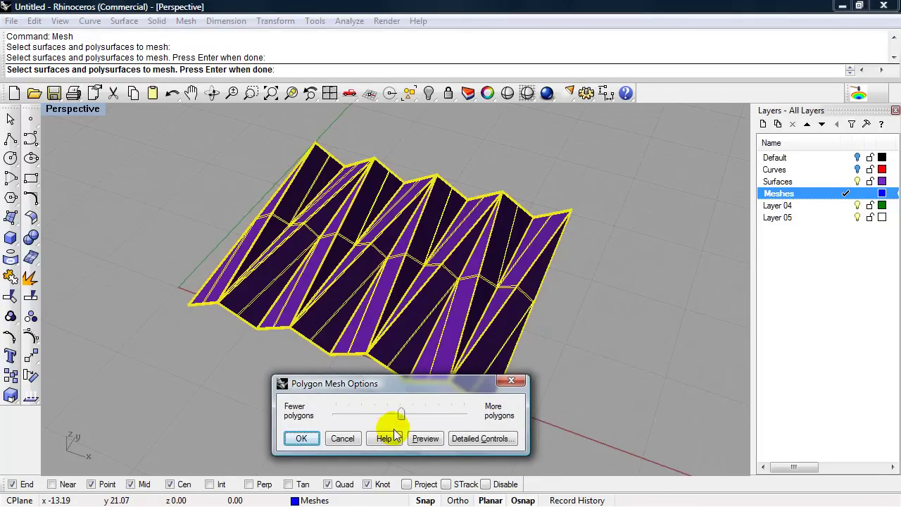
pyautogui.moveTo(406, 401); pyautogui.dragTo(495, 308)
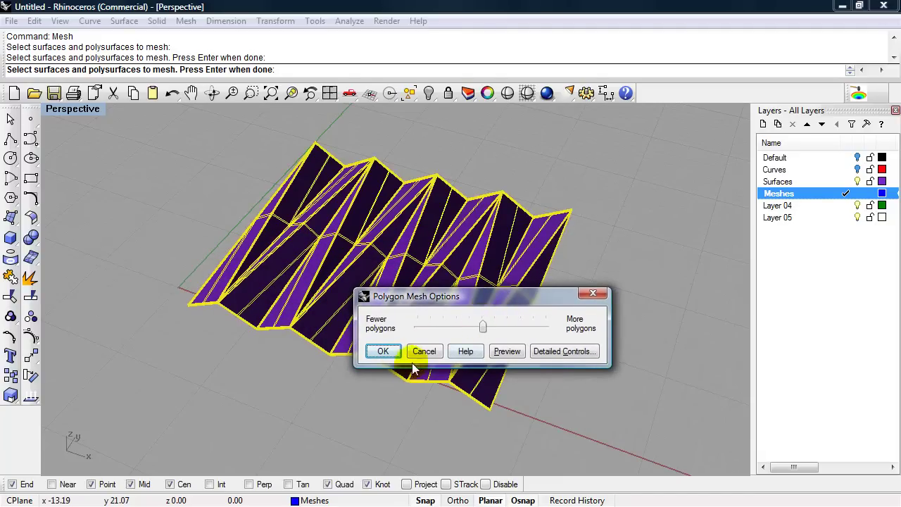
pyautogui.click(380, 352)
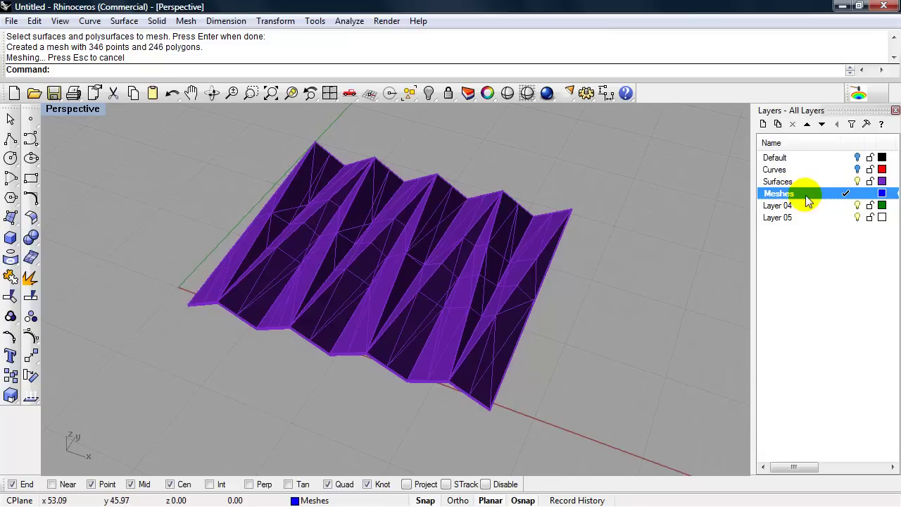
# Assign the new roof mesh to the Meshes layer through Object Properties
pyautogui.click(525, 304)
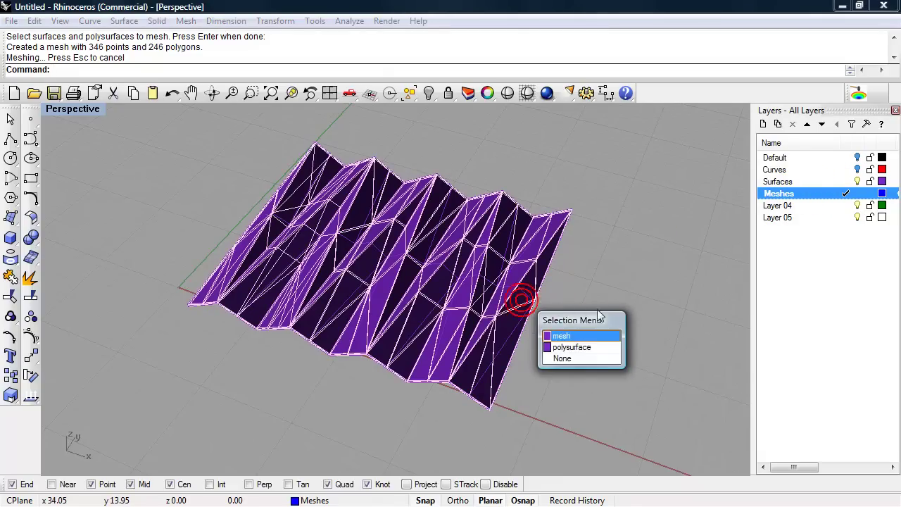
pyautogui.click(585, 336)
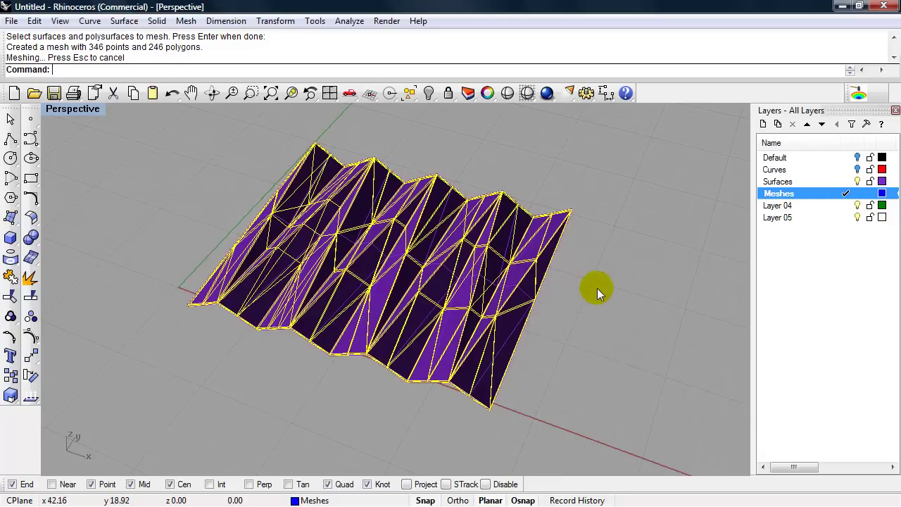
pyautogui.click(487, 94)
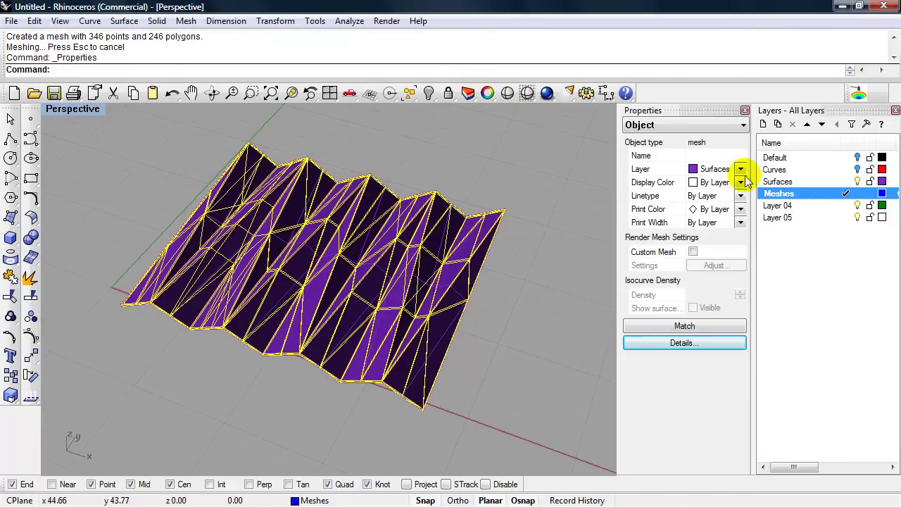
pyautogui.click(741, 169)
pyautogui.click(721, 219)
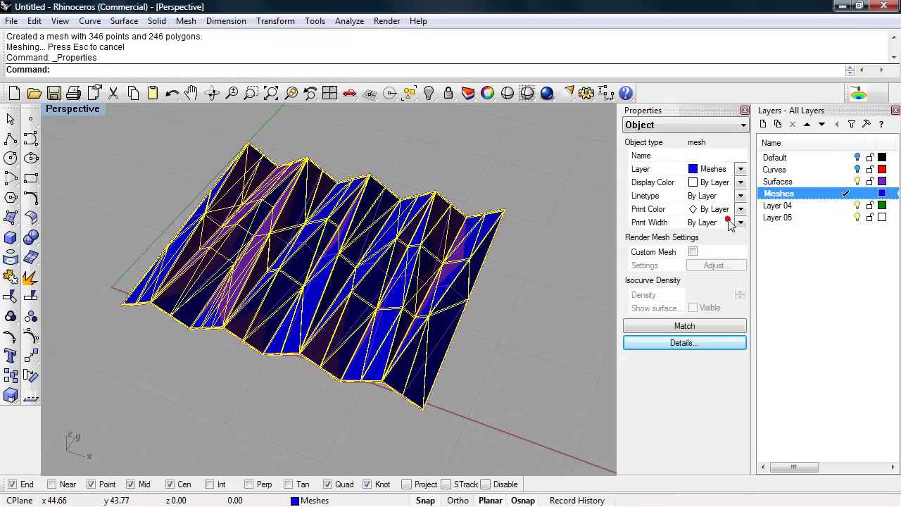
pyautogui.click(744, 111)
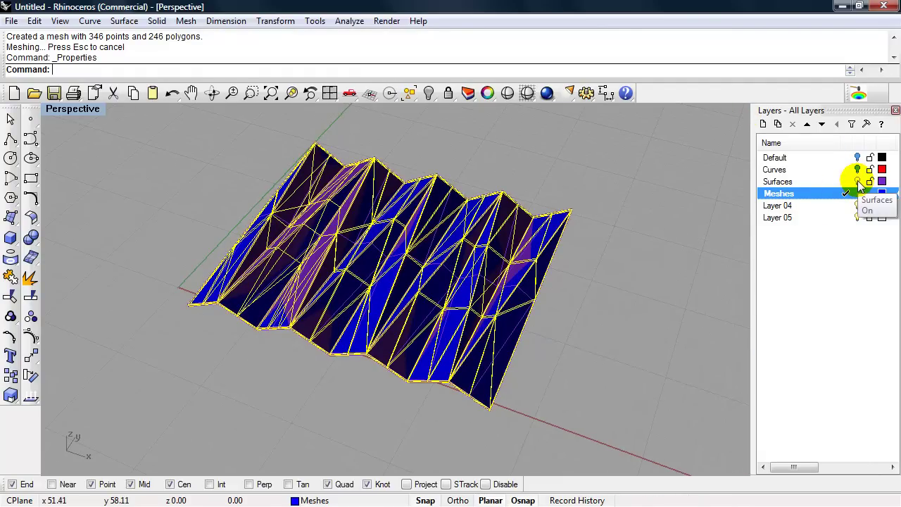
# Turn off the Surfaces layer so only the blue mesh remains visible
pyautogui.click(857, 182)
pyautogui.moveTo(610, 321); pyautogui.dragTo(605, 321, button='right')
pyautogui.moveTo(601, 289); pyautogui.dragTo(599, 296, button='right')
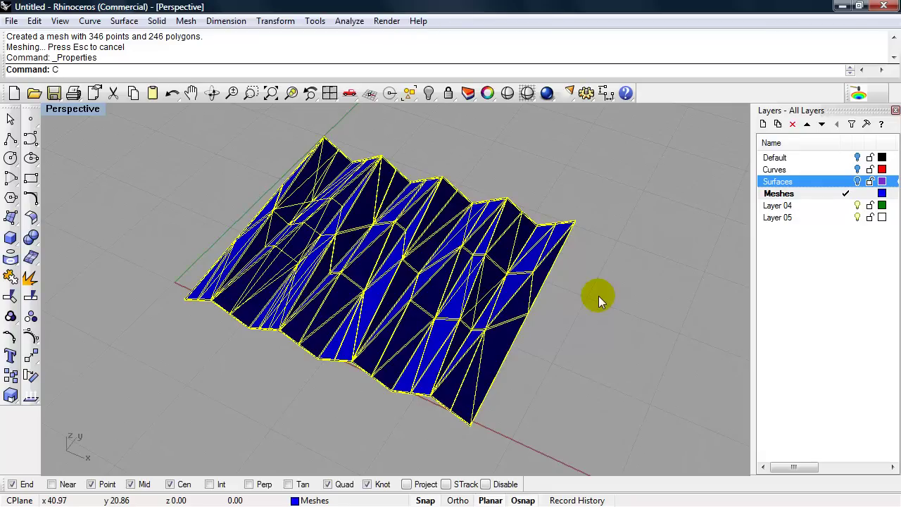
# Run CheckMesh and confirm the report shows a valid, closed mesh with no naked edges
pyautogui.write('ck')
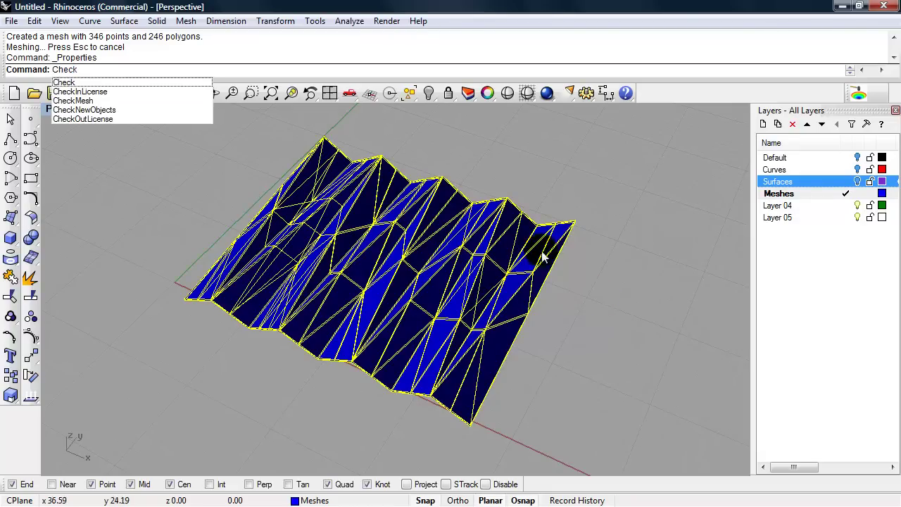
pyautogui.click(91, 101)
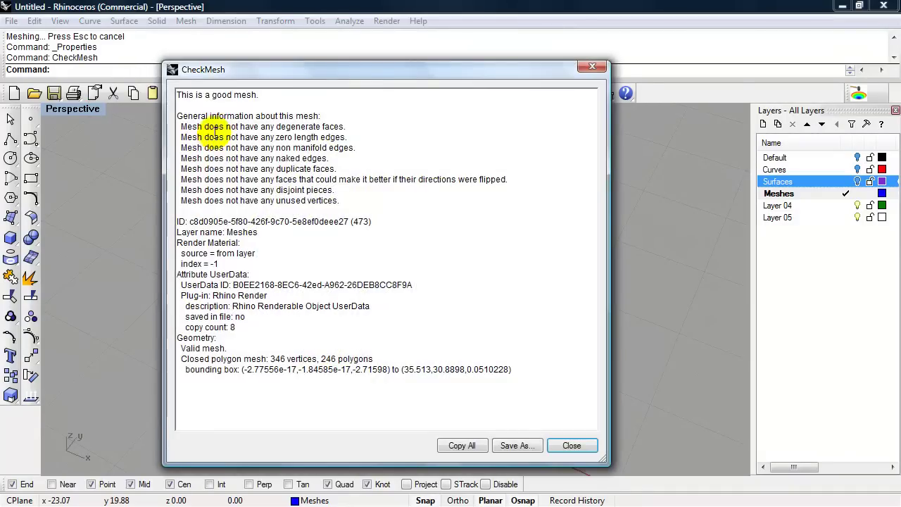
pyautogui.moveTo(281, 71)
pyautogui.mouseDown()
pyautogui.moveTo(450, 57)
pyautogui.moveTo(581, 69)
pyautogui.mouseUp()
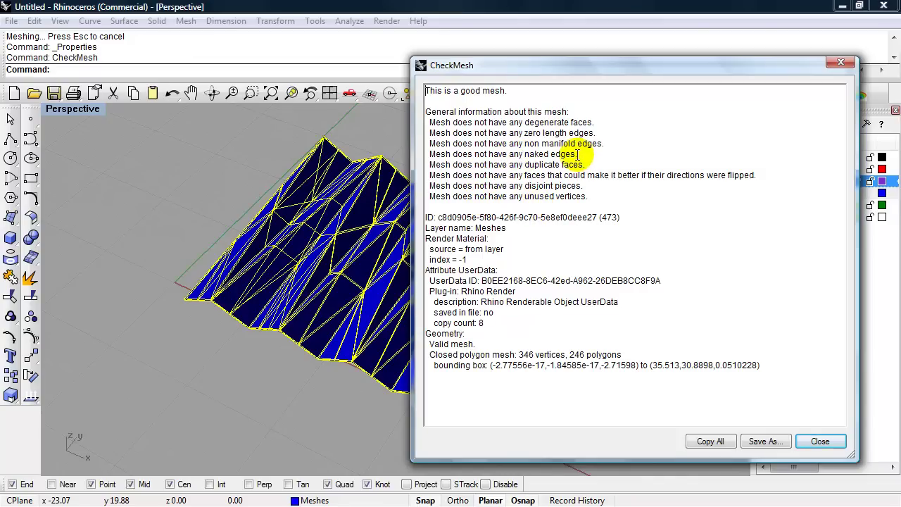
pyautogui.moveTo(577, 154); pyautogui.dragTo(426, 154)
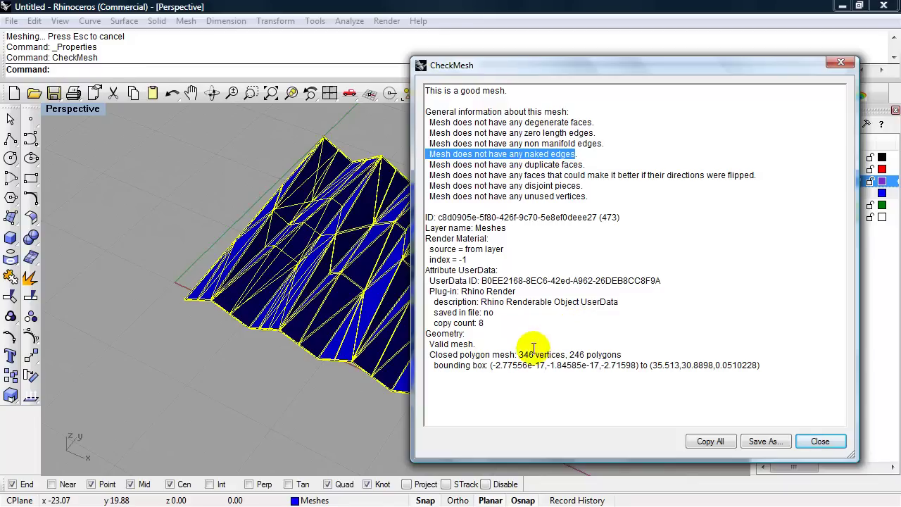
pyautogui.moveTo(475, 344); pyautogui.dragTo(431, 343)
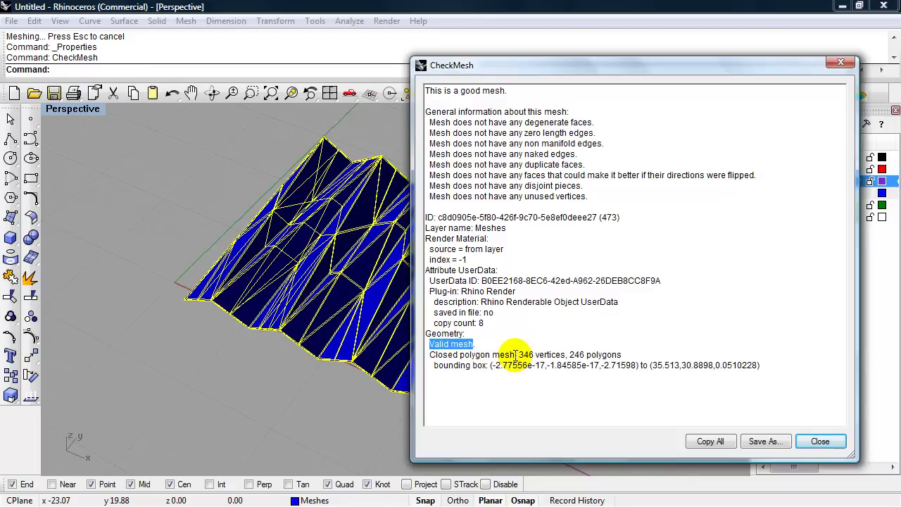
pyautogui.moveTo(515, 354); pyautogui.dragTo(438, 354)
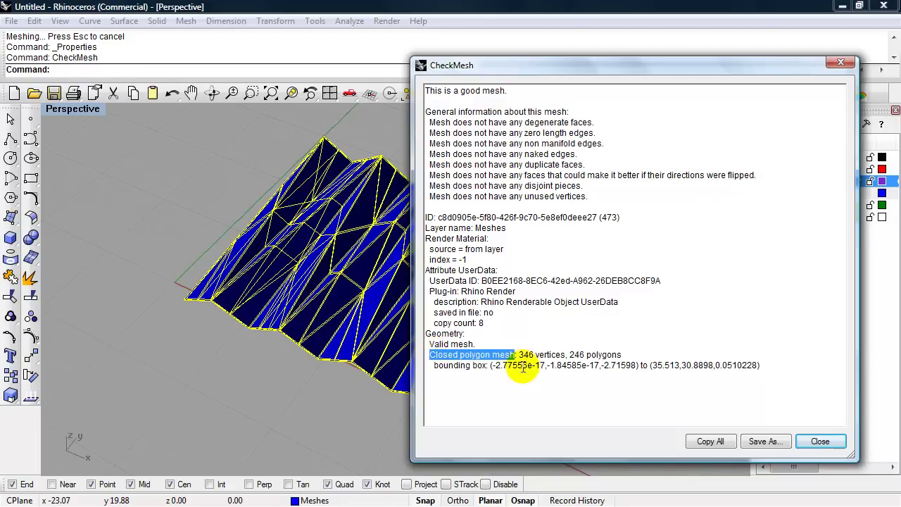